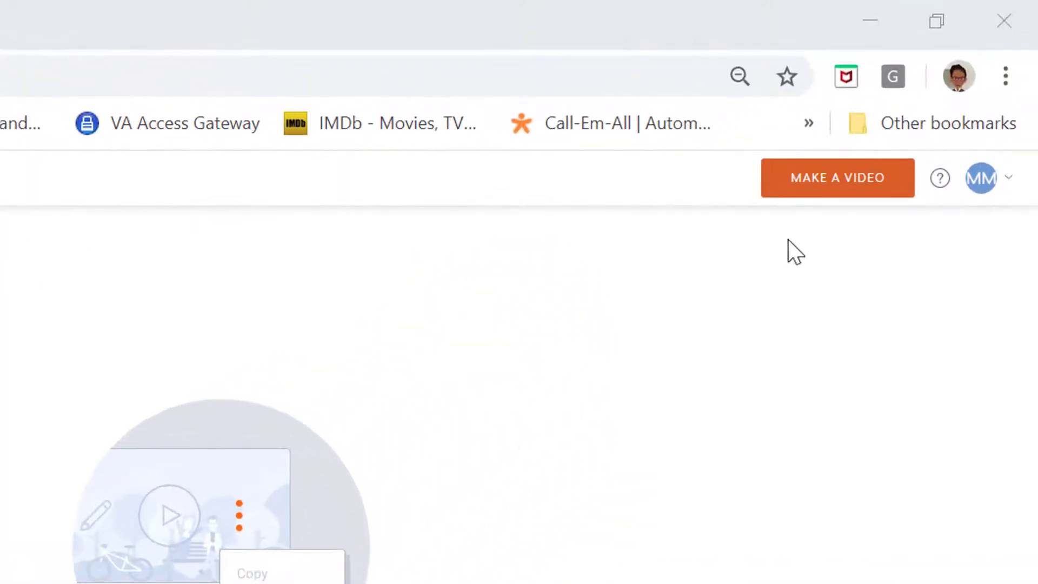
Step: Start a new Untitled video that opens on the Business Friendly office title scene
left_click(838, 178)
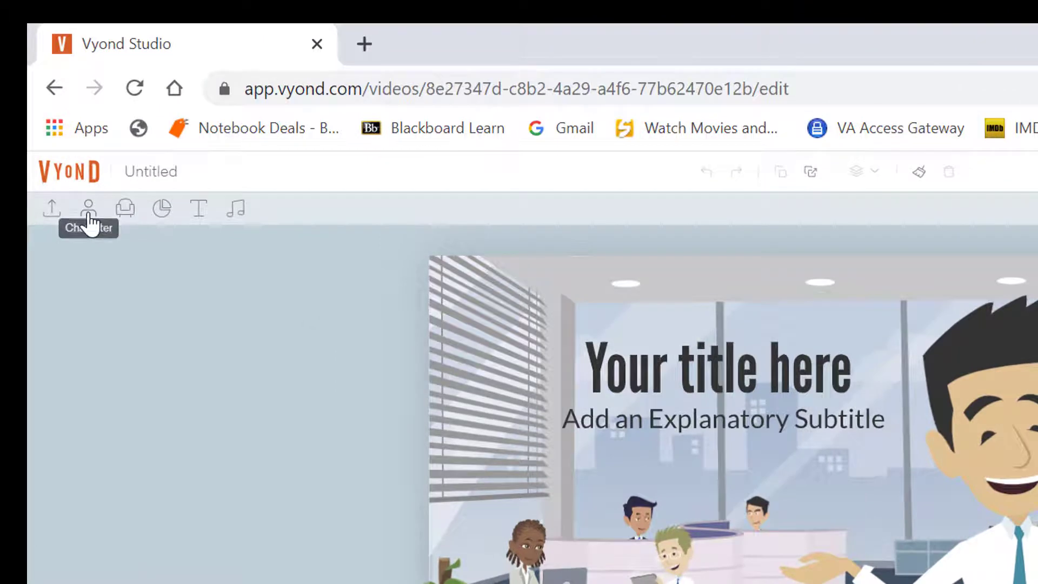
Step: From the character library, start creating a new custom character
left_click(89, 215)
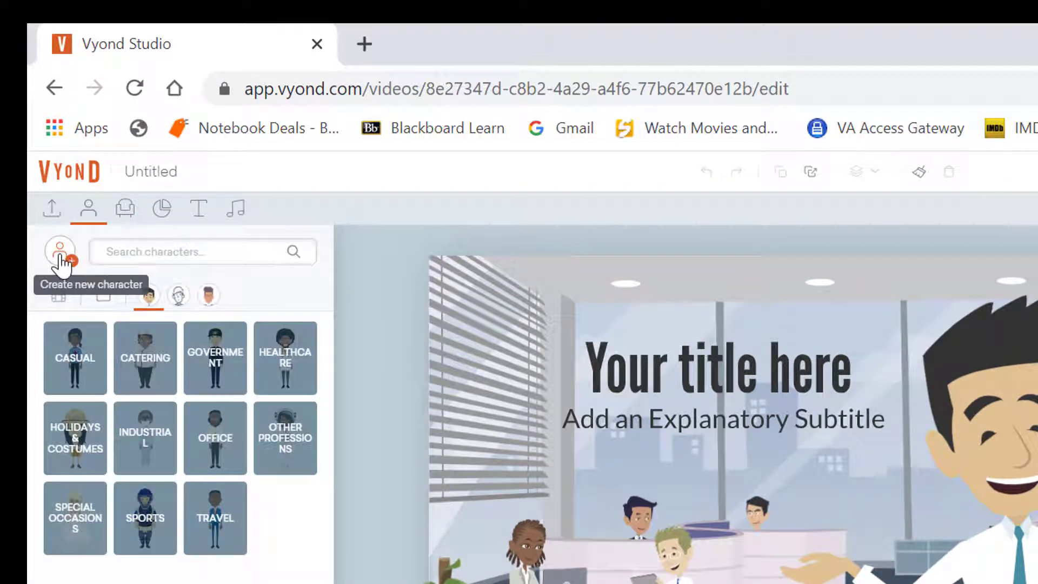
left_click(62, 264)
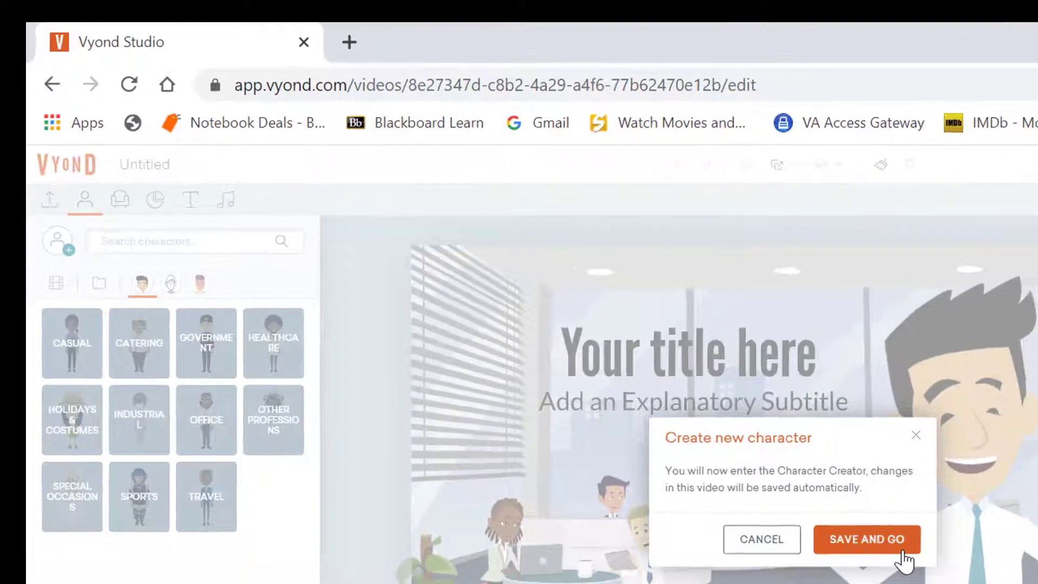
left_click(903, 561)
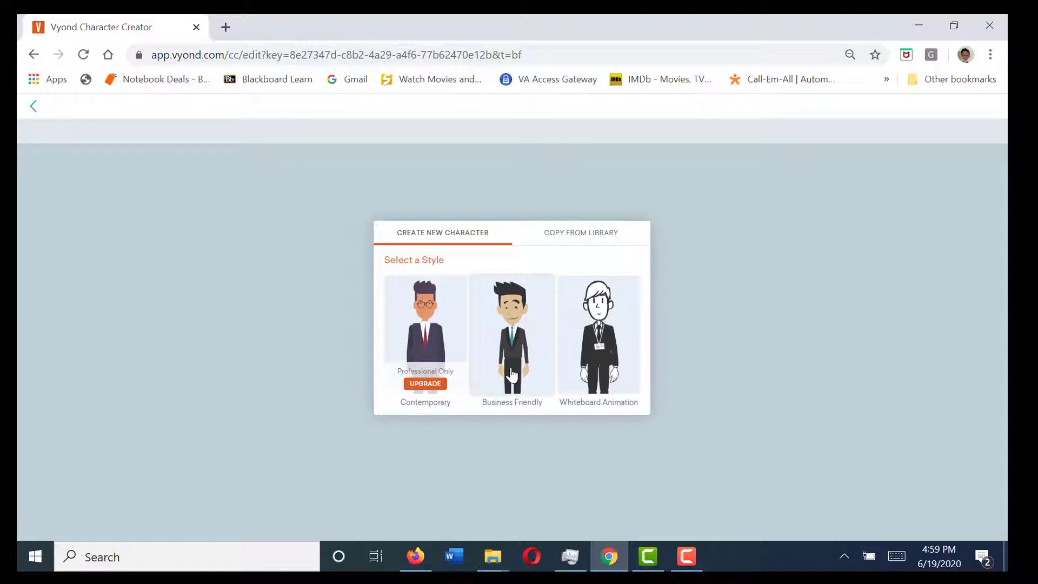
Step: Create a Business Friendly male character with a default build in a blue suit
left_click(511, 375)
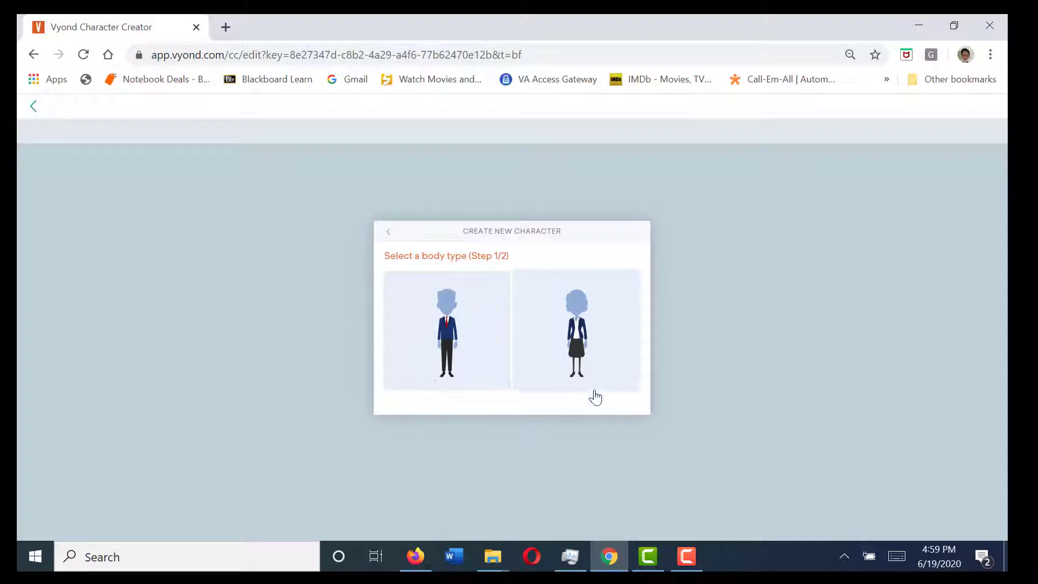
left_click(472, 346)
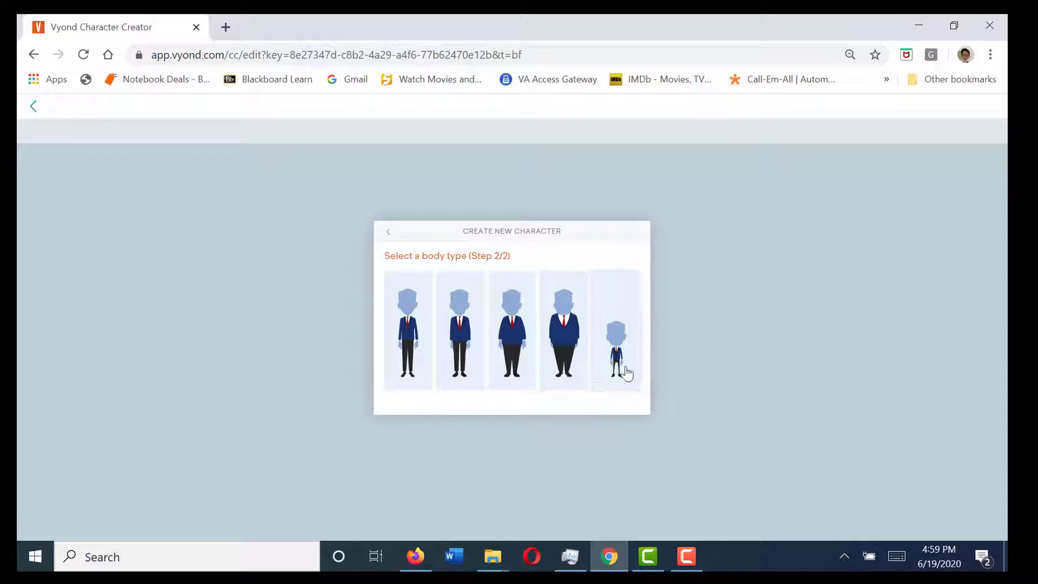
left_click(460, 373)
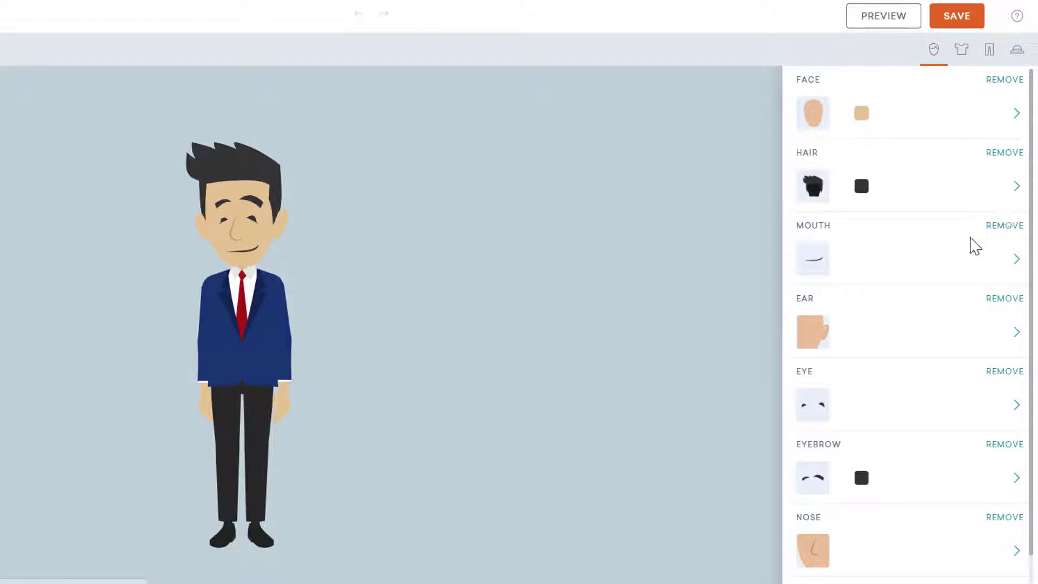
Step: Remove the character's hair and give him a plain, beardless face shape
left_click(1015, 153)
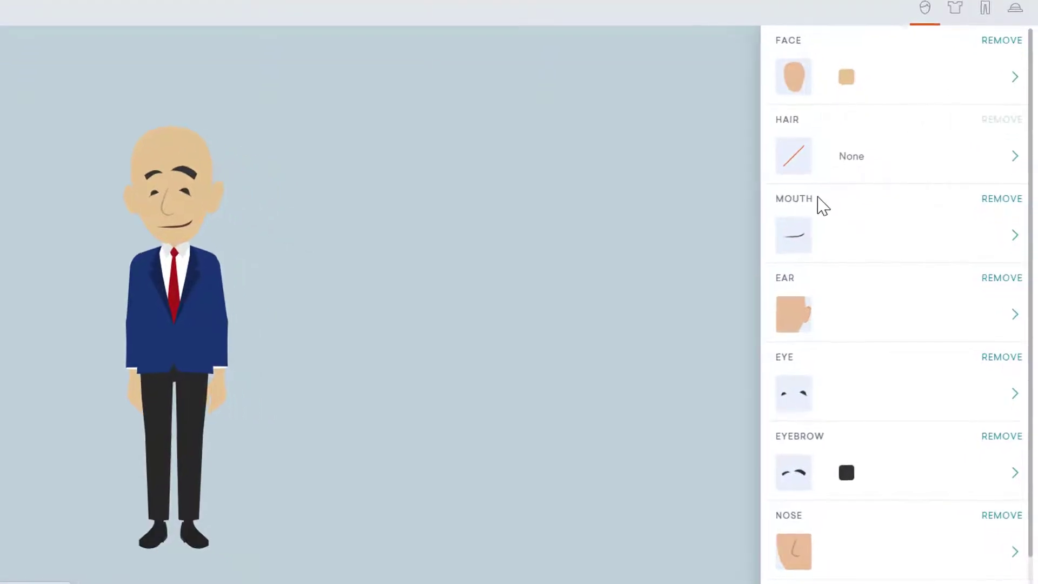
left_click(804, 91)
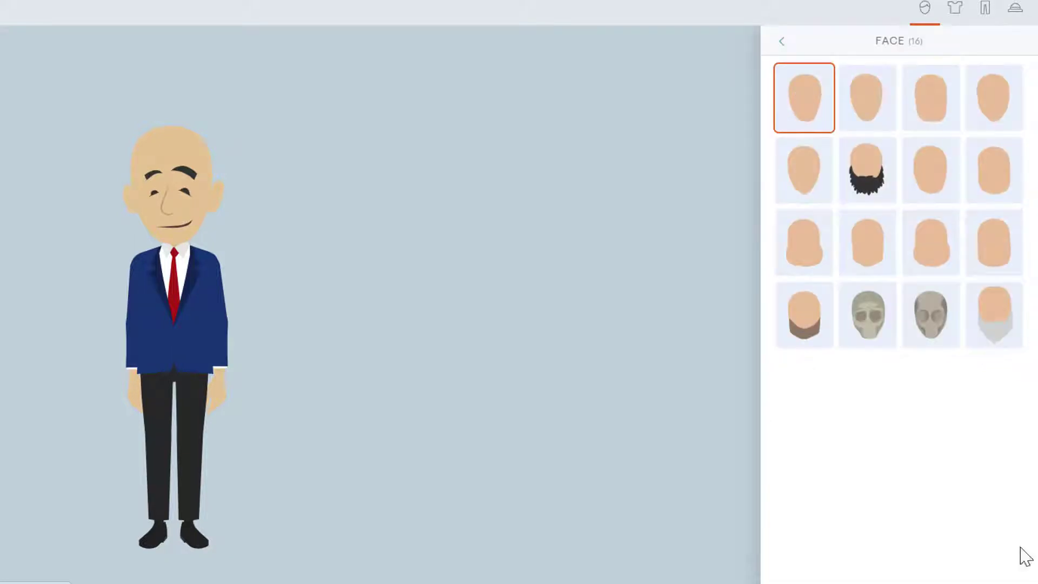
left_click(804, 331)
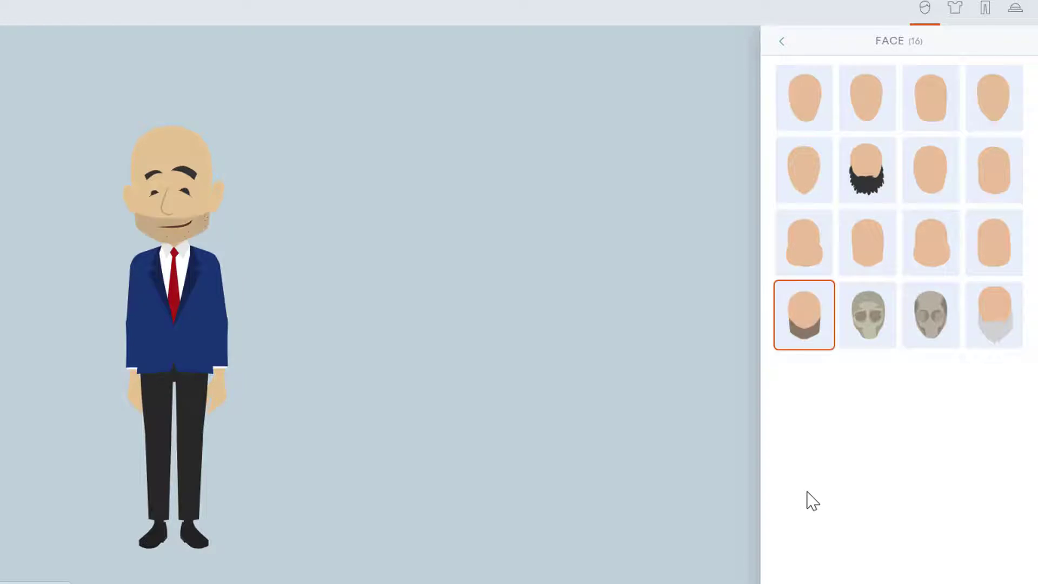
left_click(990, 343)
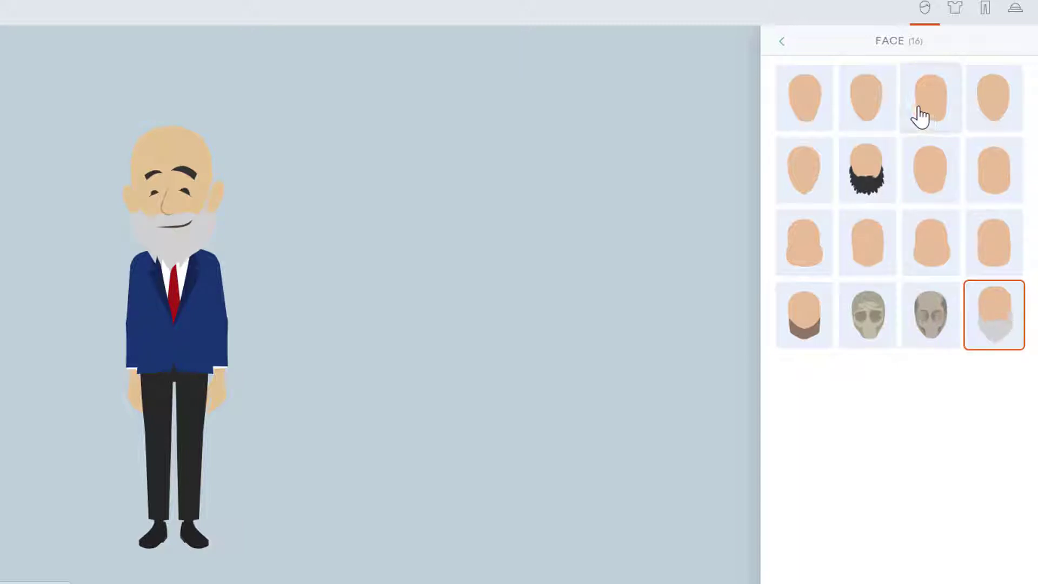
left_click(871, 122)
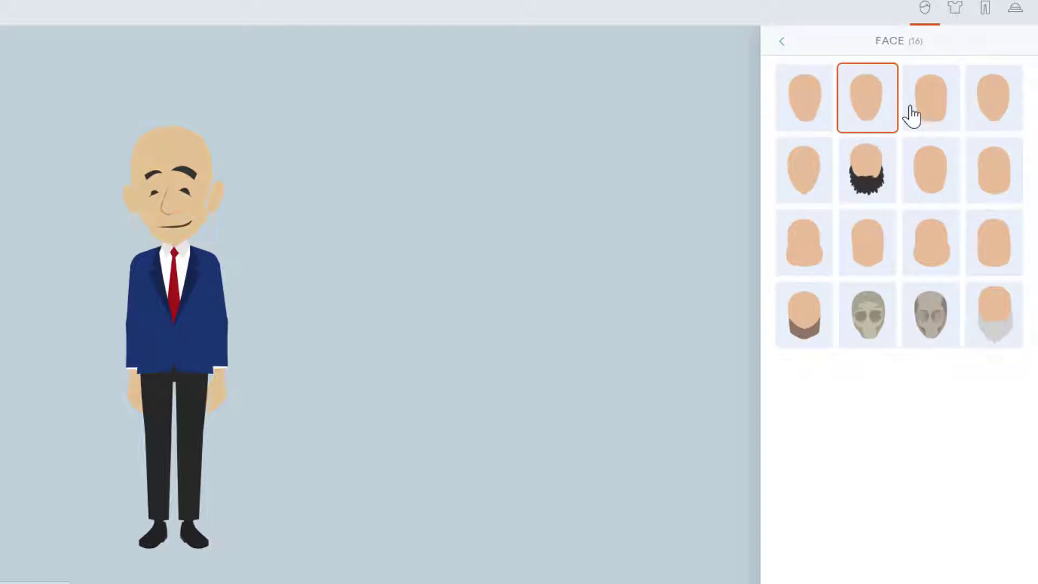
left_click(913, 116)
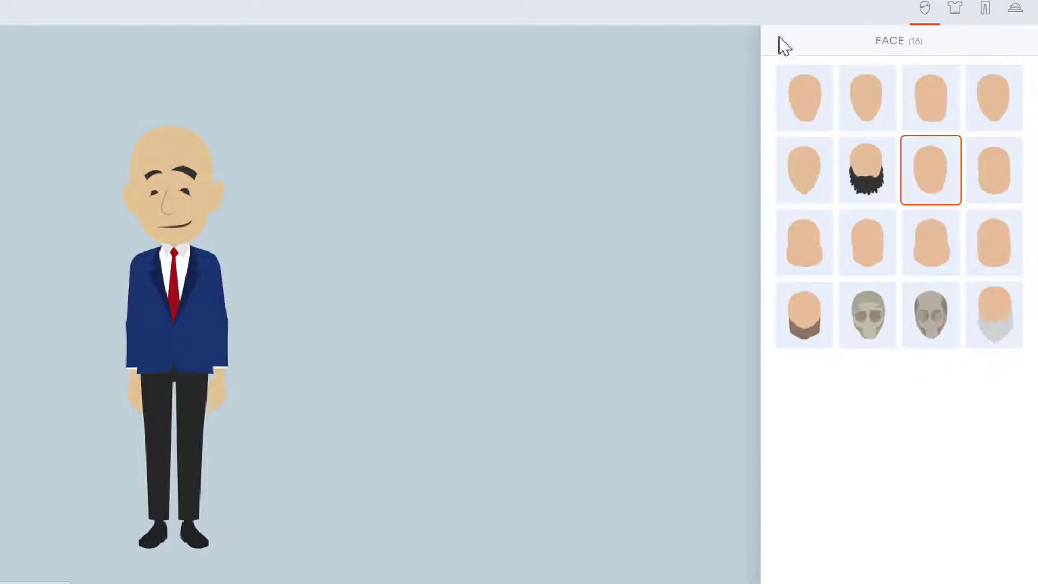
left_click(781, 43)
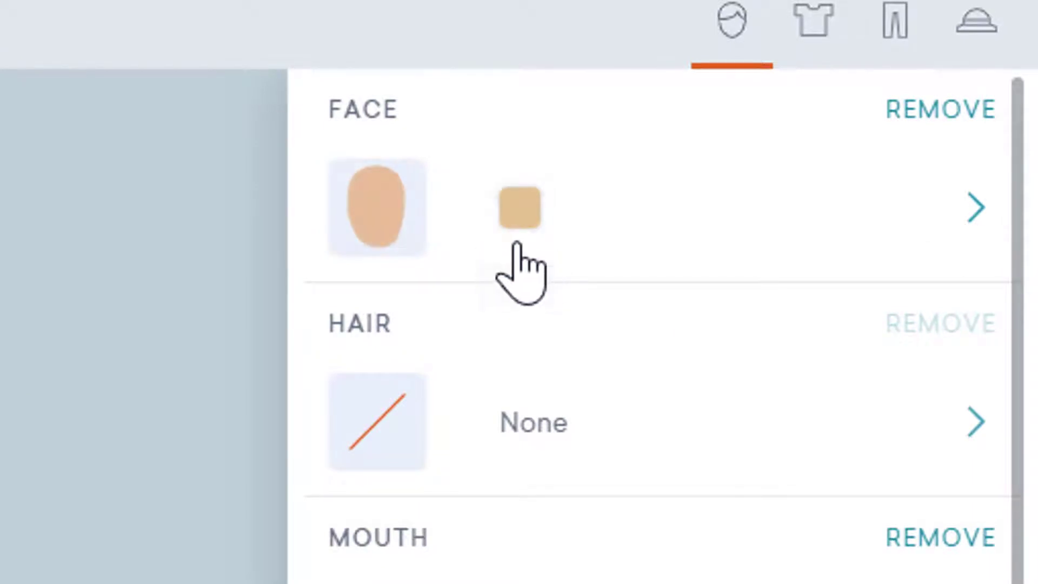
Step: Set the character's skin tone to medium brown B68768 (RGB 182, 135, 104)
left_click(520, 210)
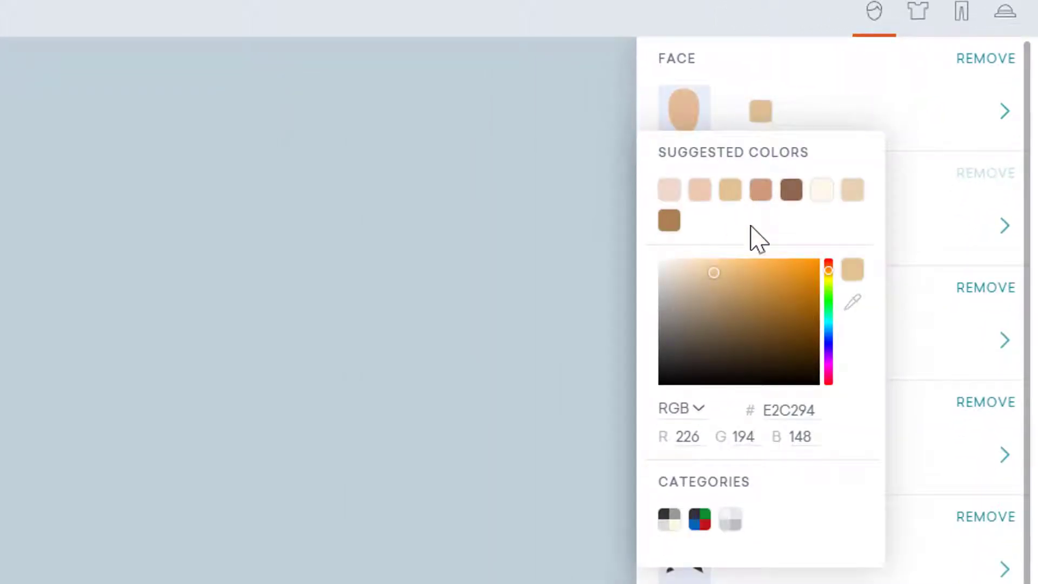
left_click(714, 275)
left_click_drag(716, 274, 741, 275)
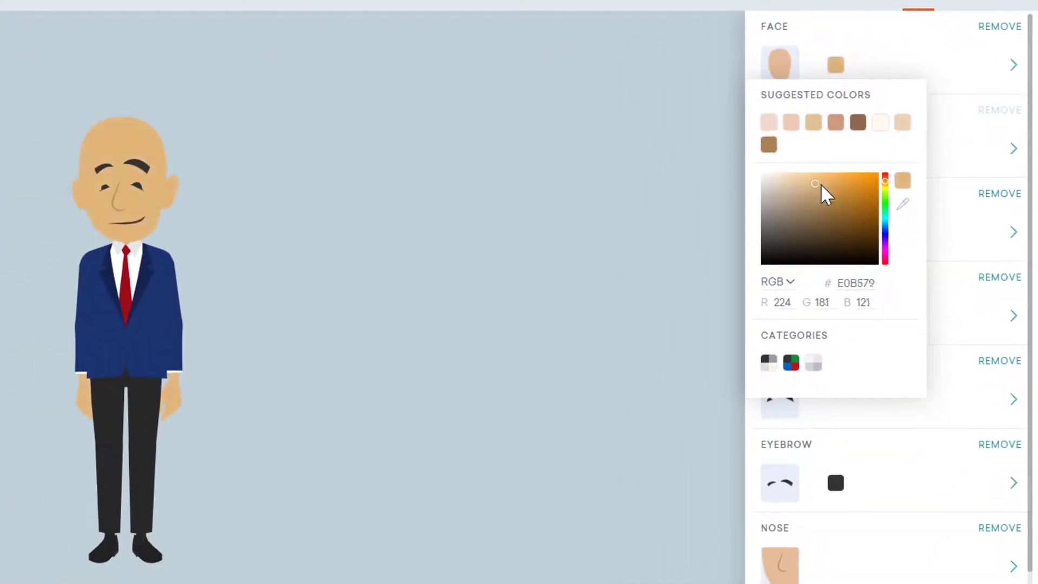
mouse_move(820, 184)
left_mouse_down()
mouse_move(855, 187)
mouse_move(852, 228)
mouse_move(836, 197)
left_mouse_up()
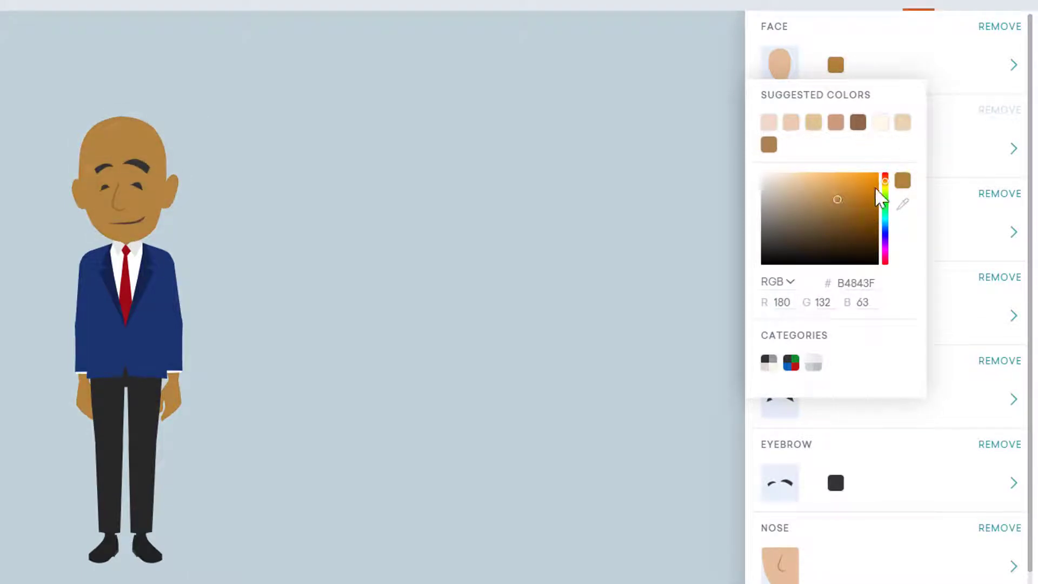
left_click(837, 134)
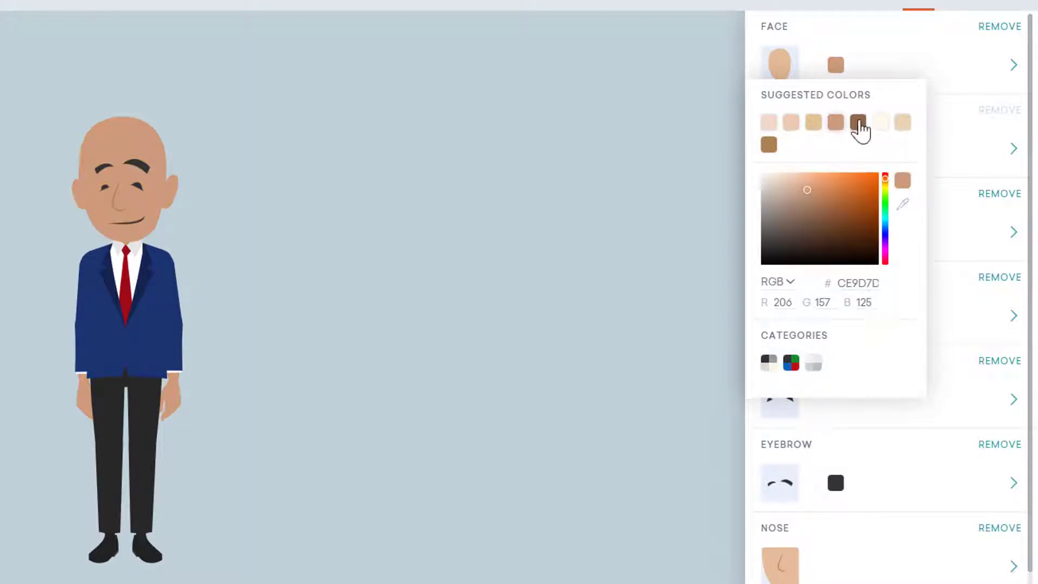
left_click(859, 123)
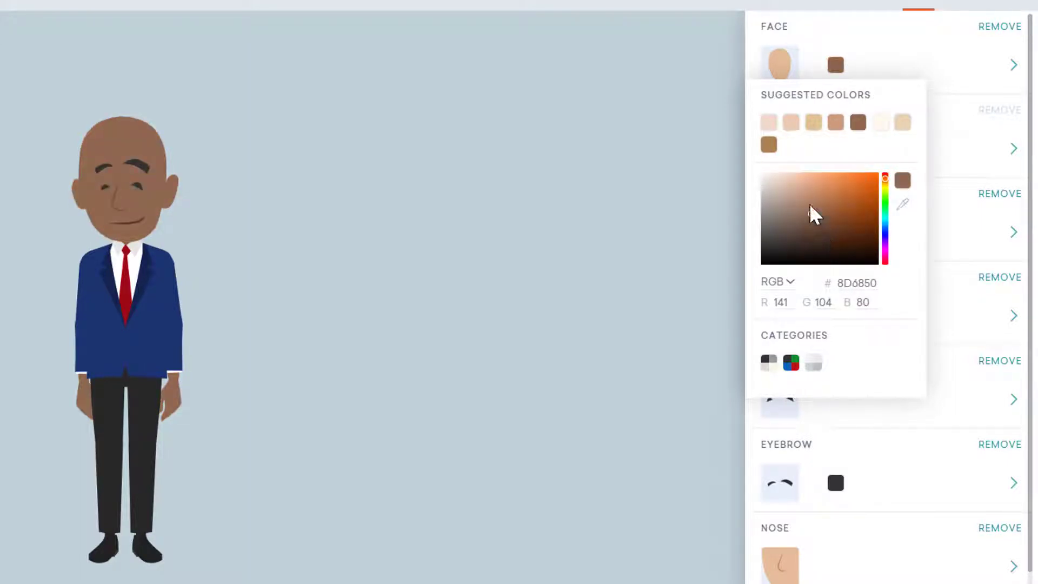
left_click_drag(808, 210, 809, 193)
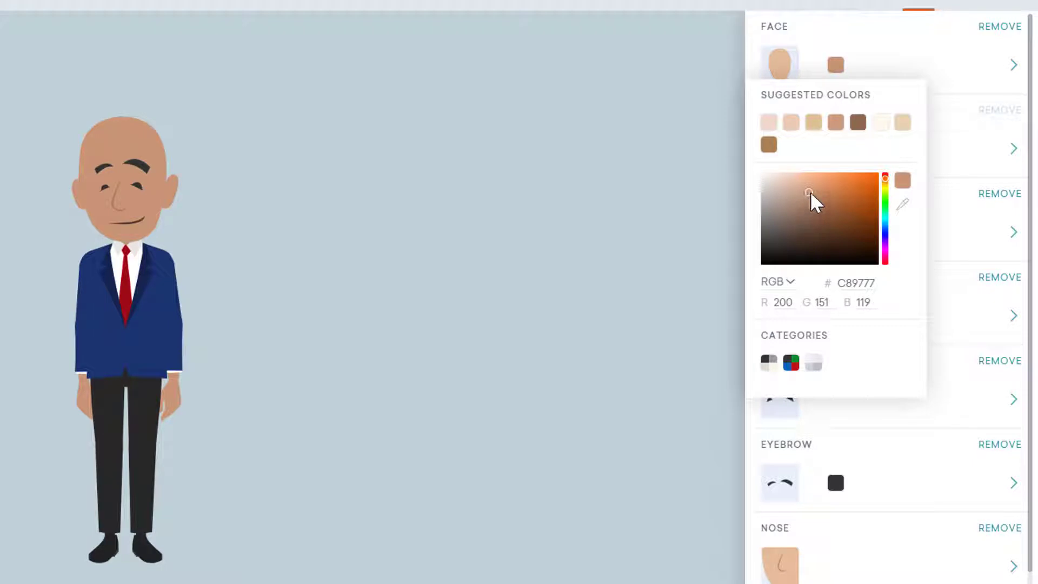
left_click_drag(810, 192, 811, 206)
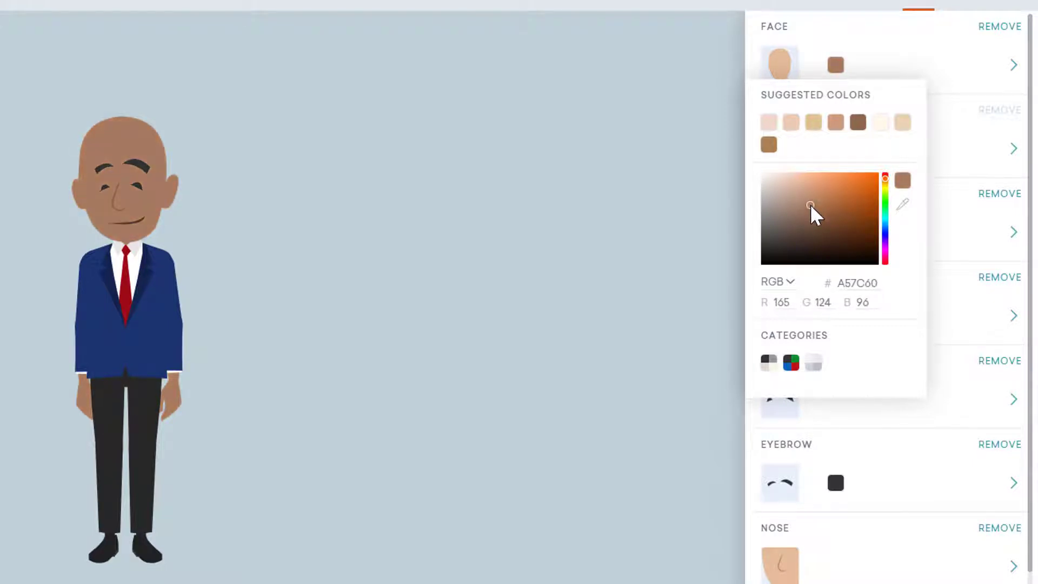
left_click_drag(810, 205, 811, 199)
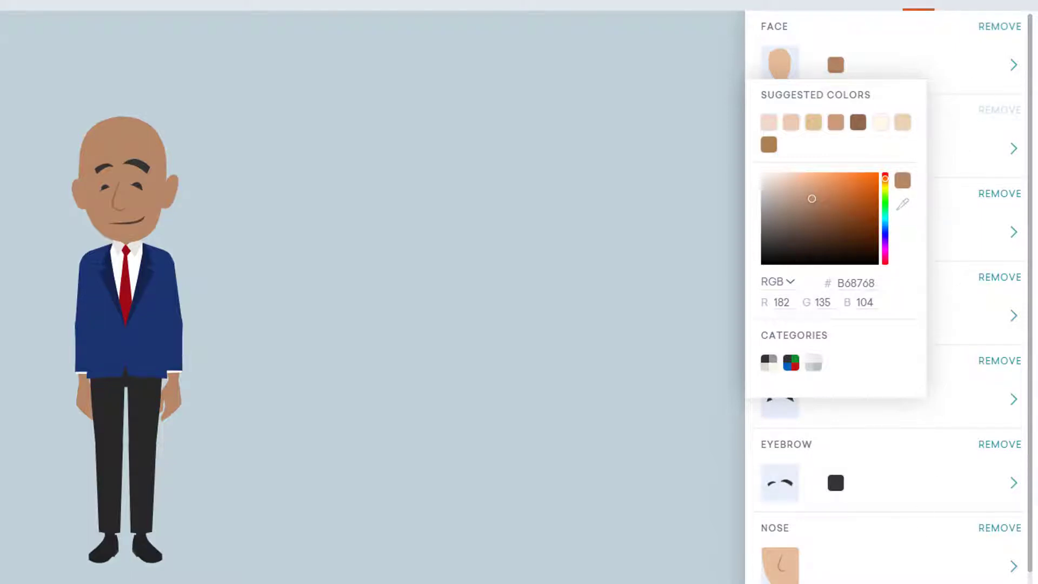
left_click(909, 550)
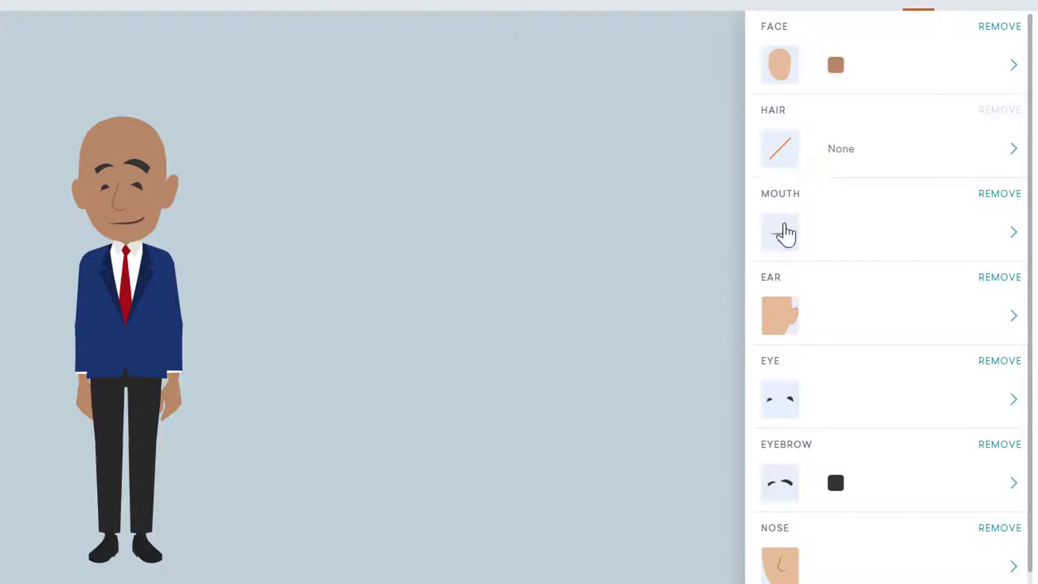
Step: Choose the wide closed-mouth smile for the character's mouth
left_click(784, 236)
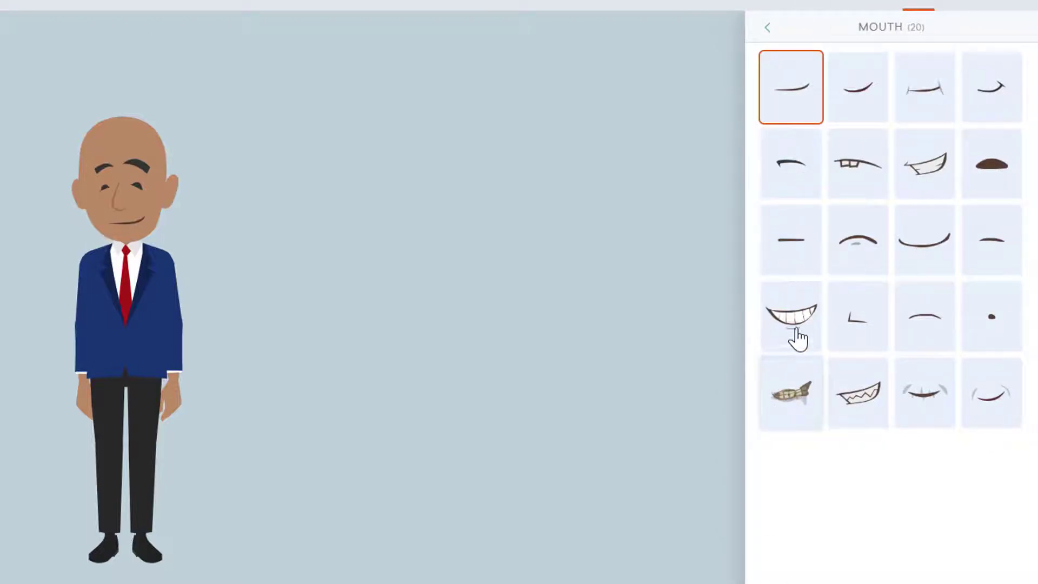
left_click(868, 162)
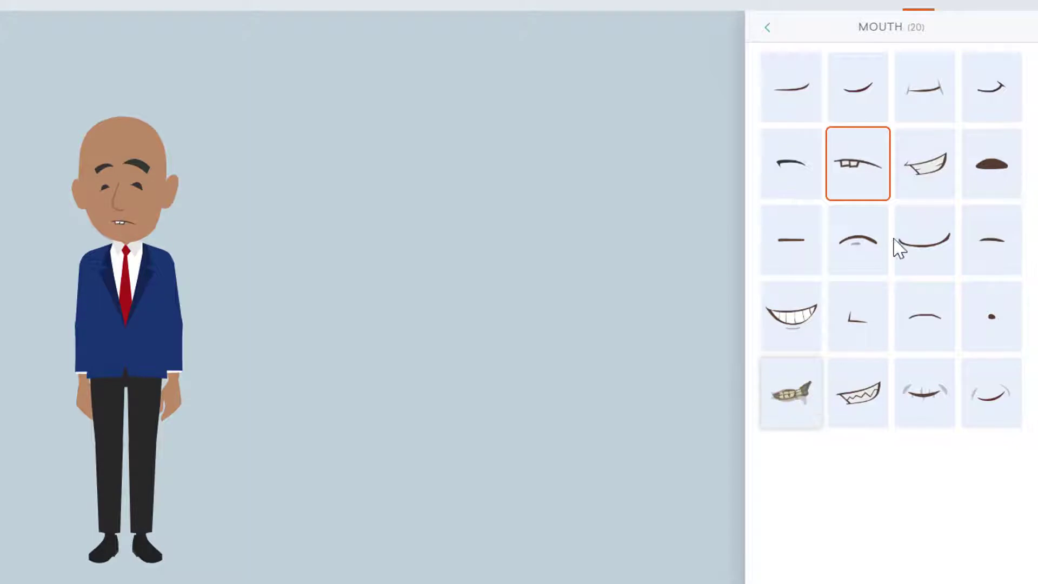
left_click(939, 170)
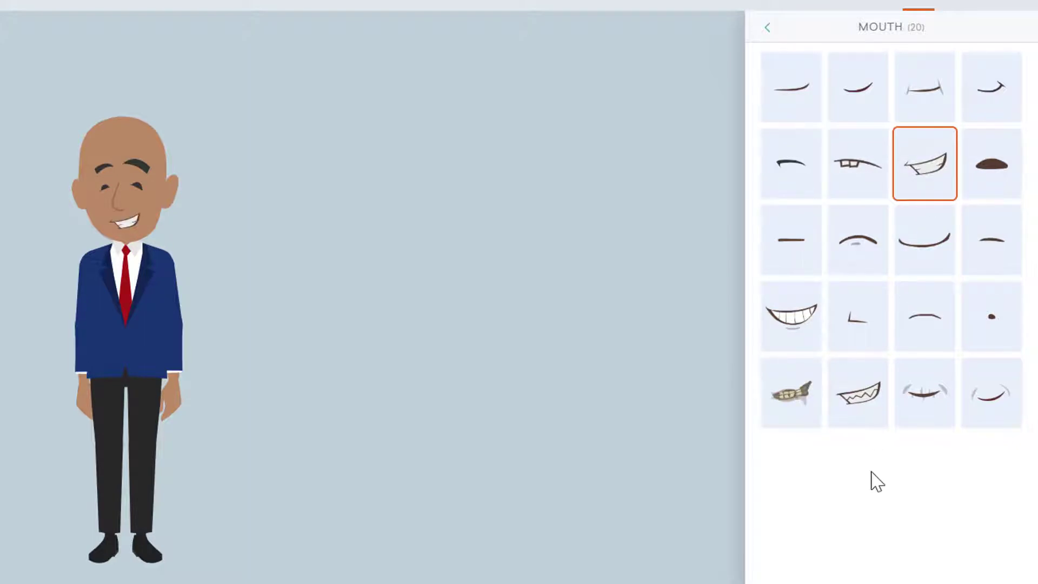
left_click(838, 250)
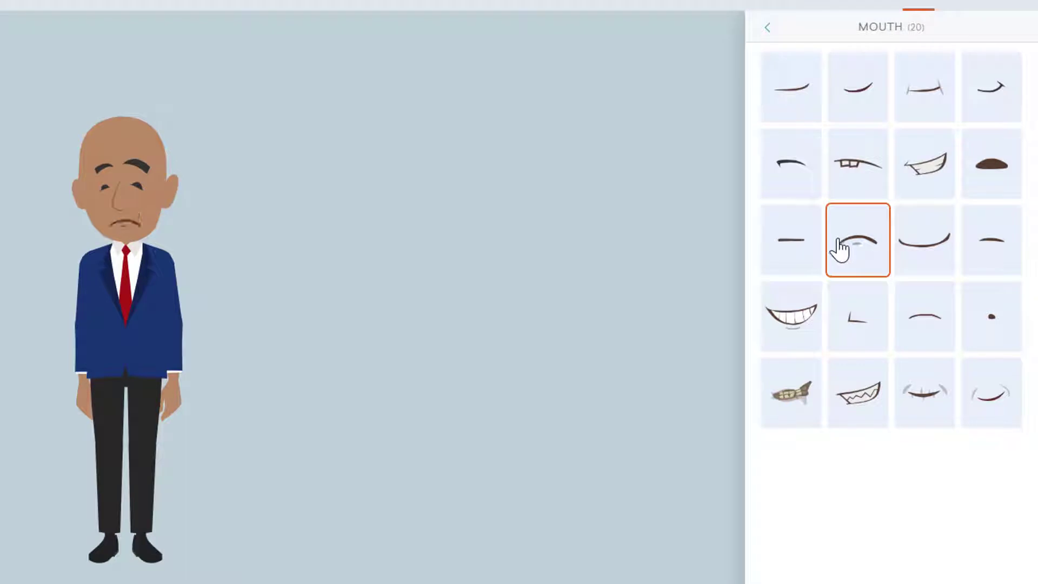
left_click(931, 251)
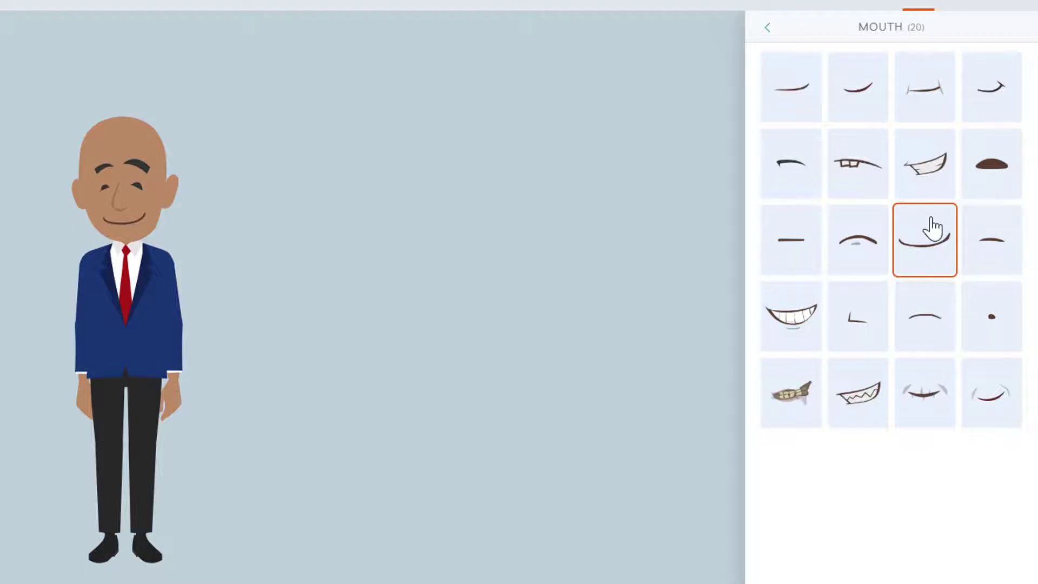
left_click(769, 27)
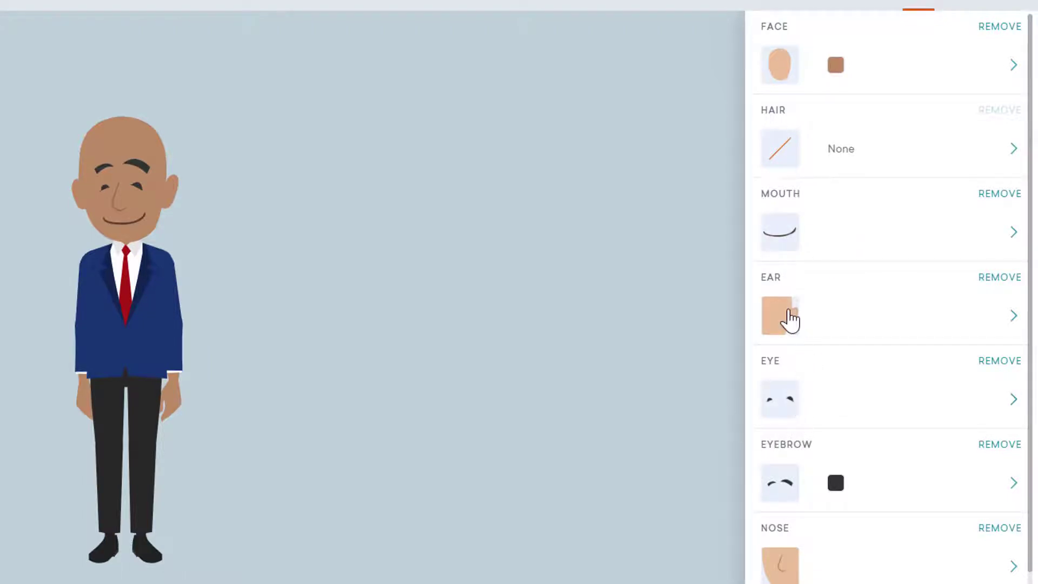
Step: Look over the ear shapes without changing them, returning to the face parts list
left_click(792, 319)
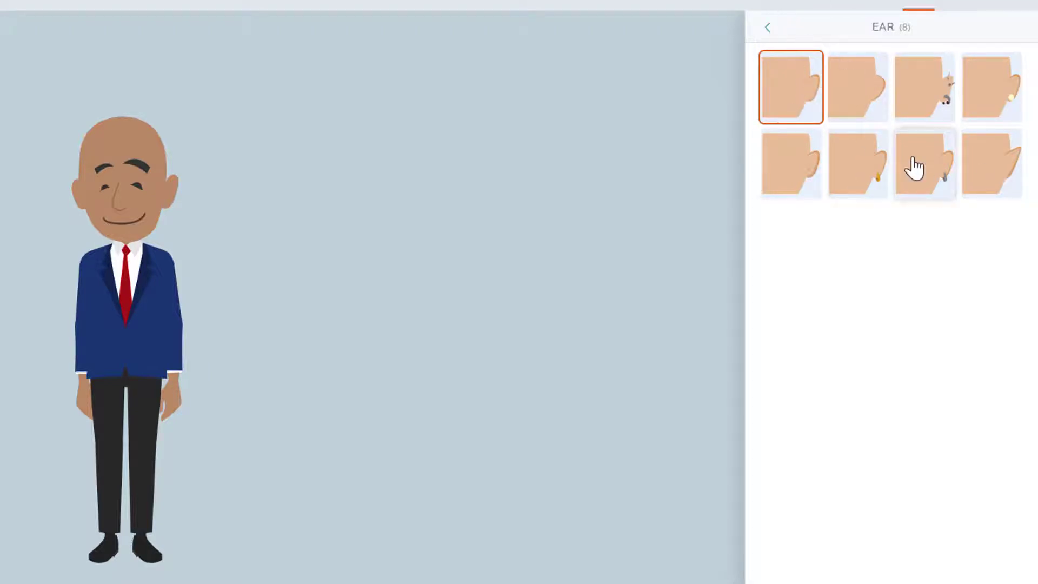
left_click(767, 33)
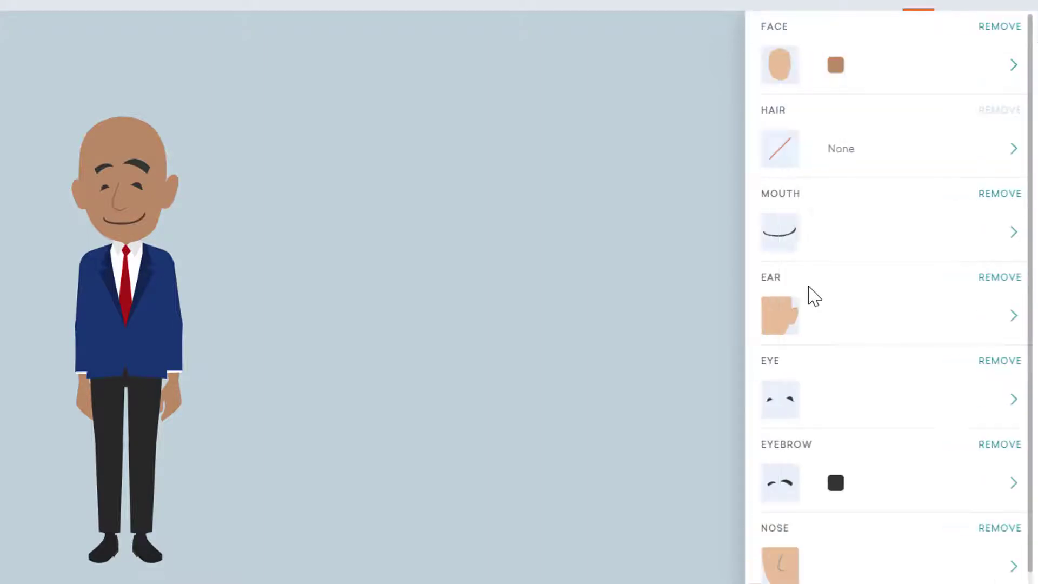
Step: Give the character realistic open eyes after comparing several eye styles
left_click(783, 412)
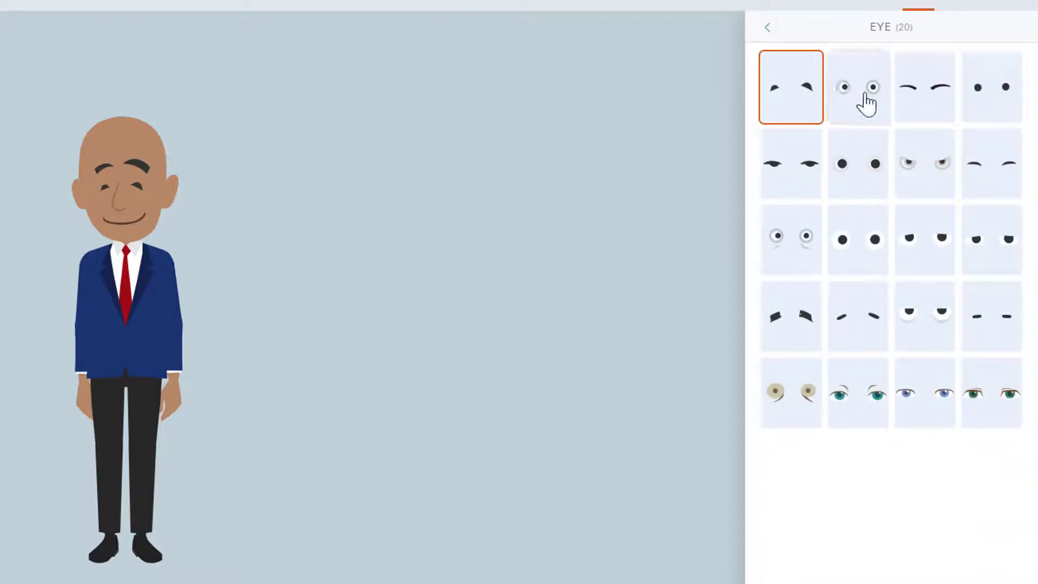
left_click(802, 178)
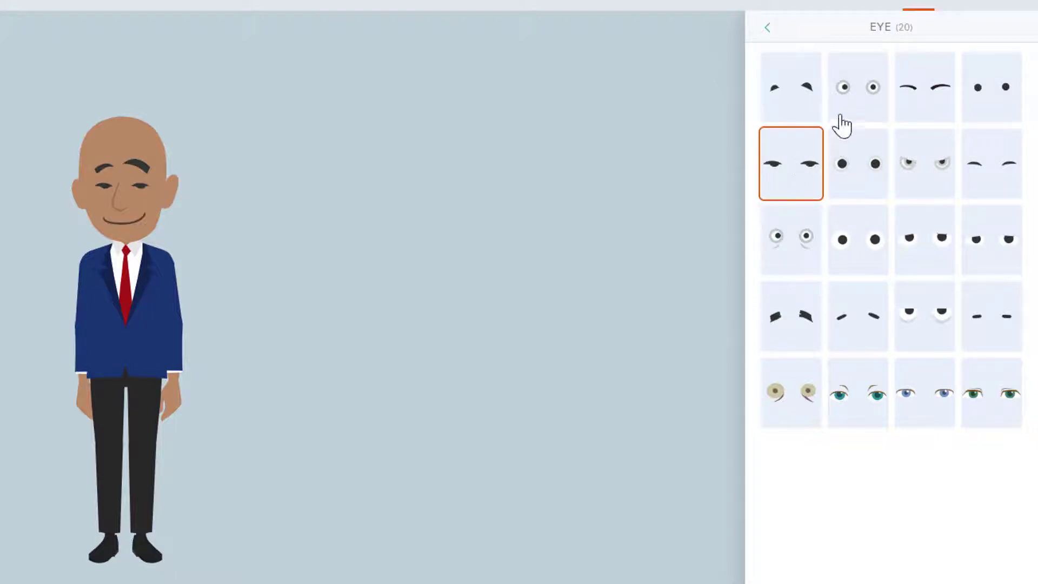
left_click(859, 96)
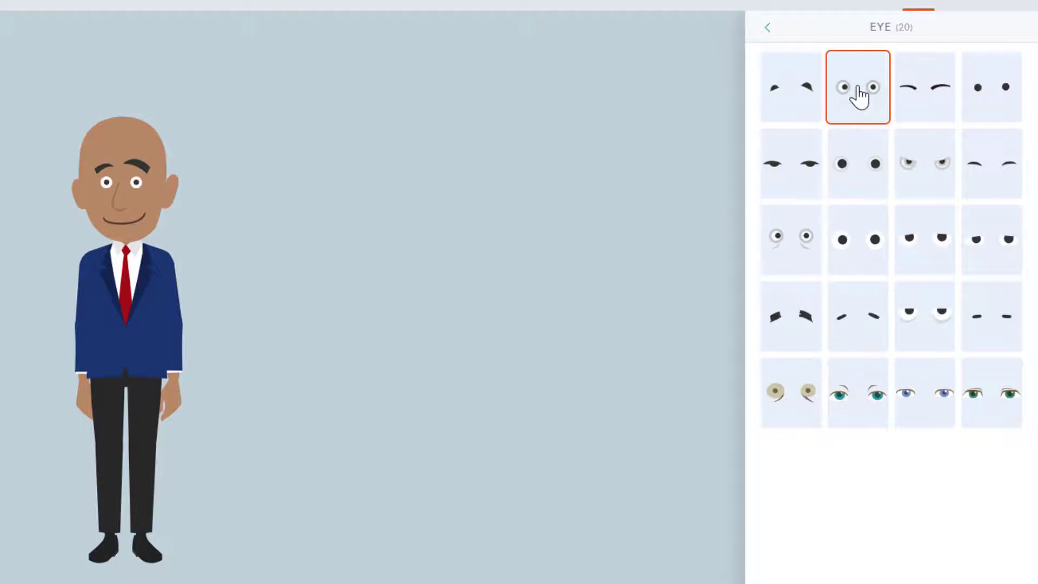
left_click(935, 92)
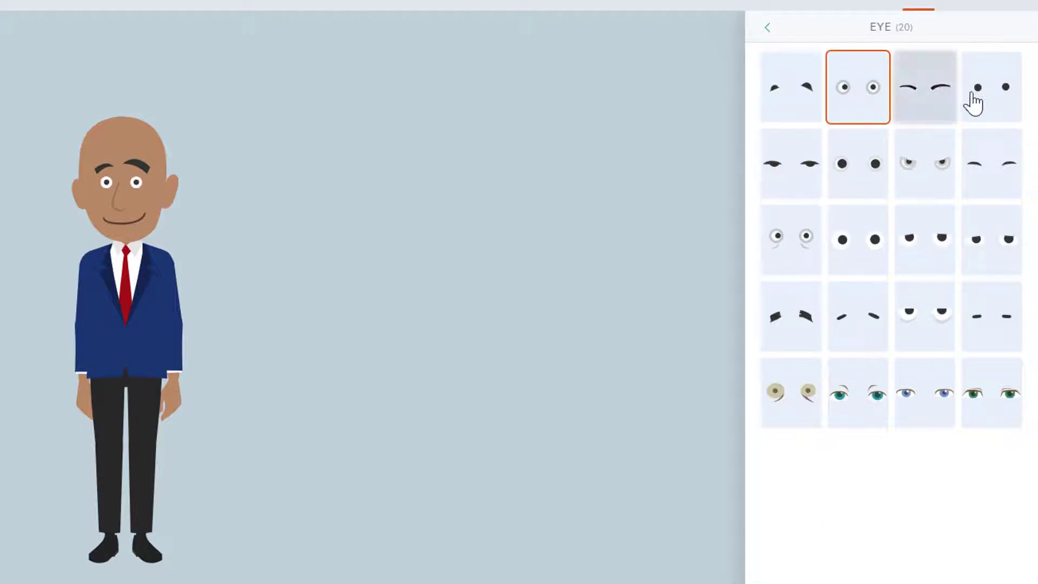
left_click(968, 186)
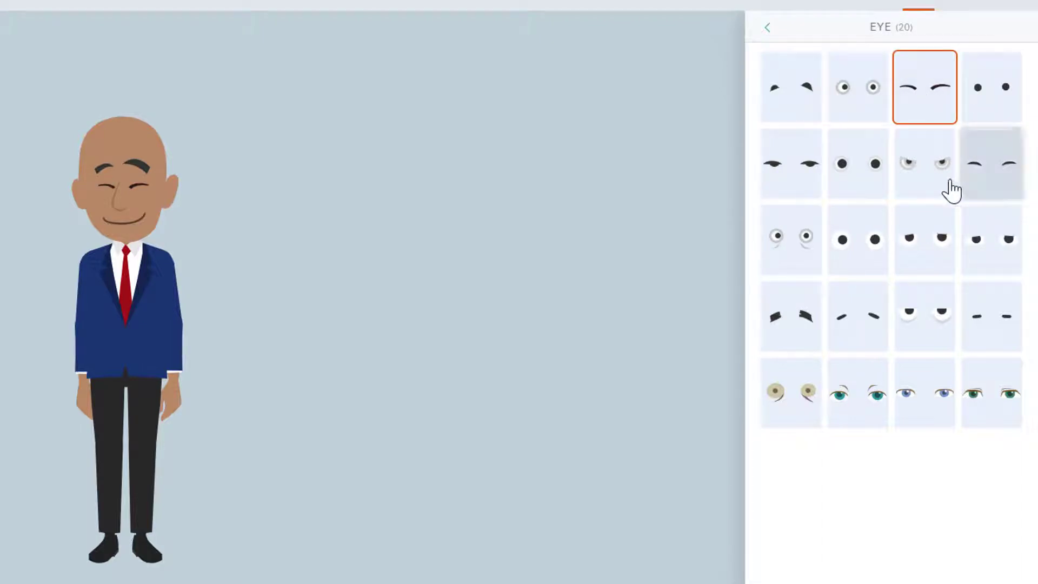
left_click(918, 192)
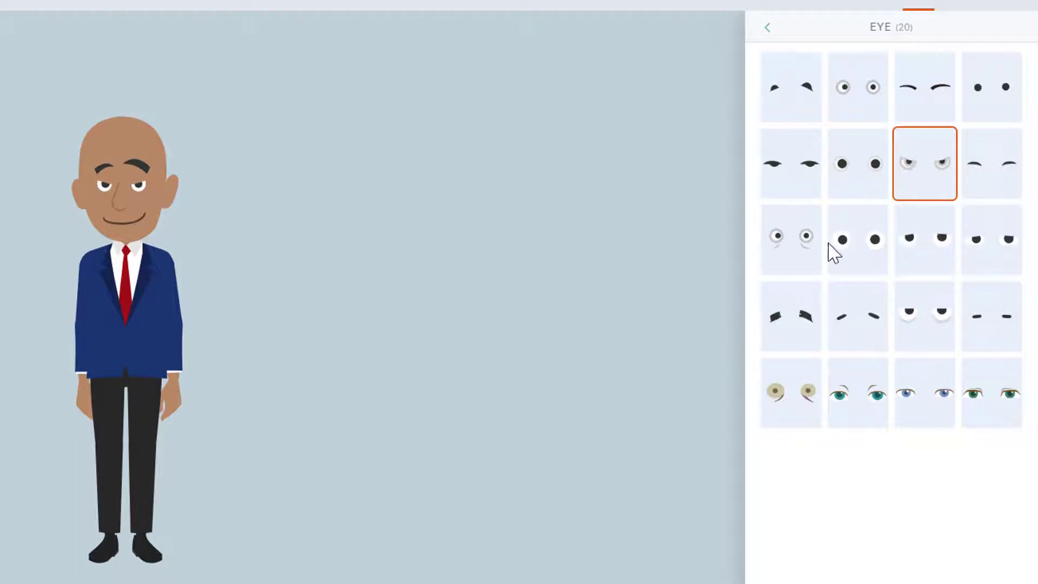
left_click(900, 265)
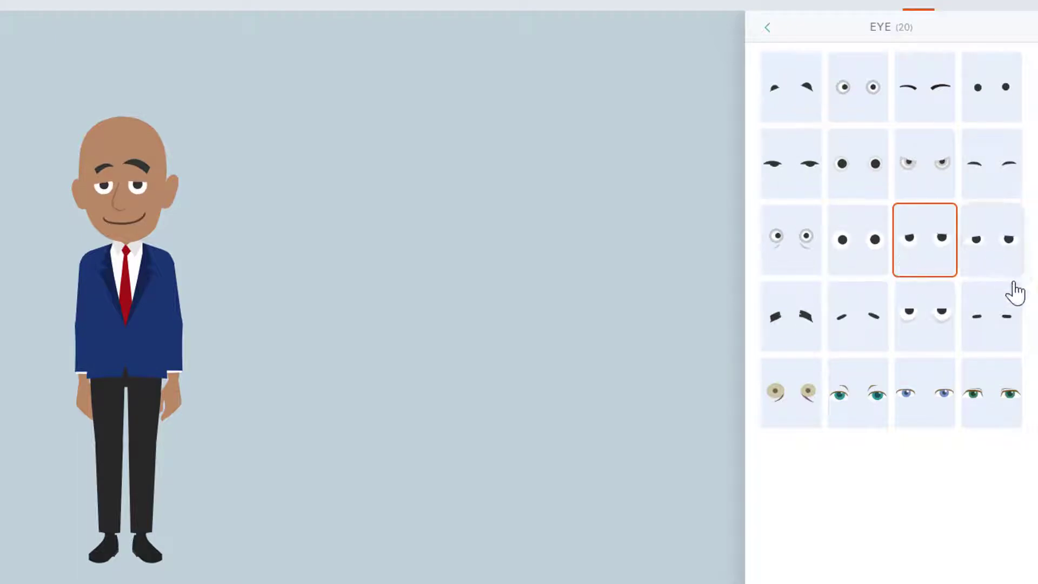
left_click(988, 327)
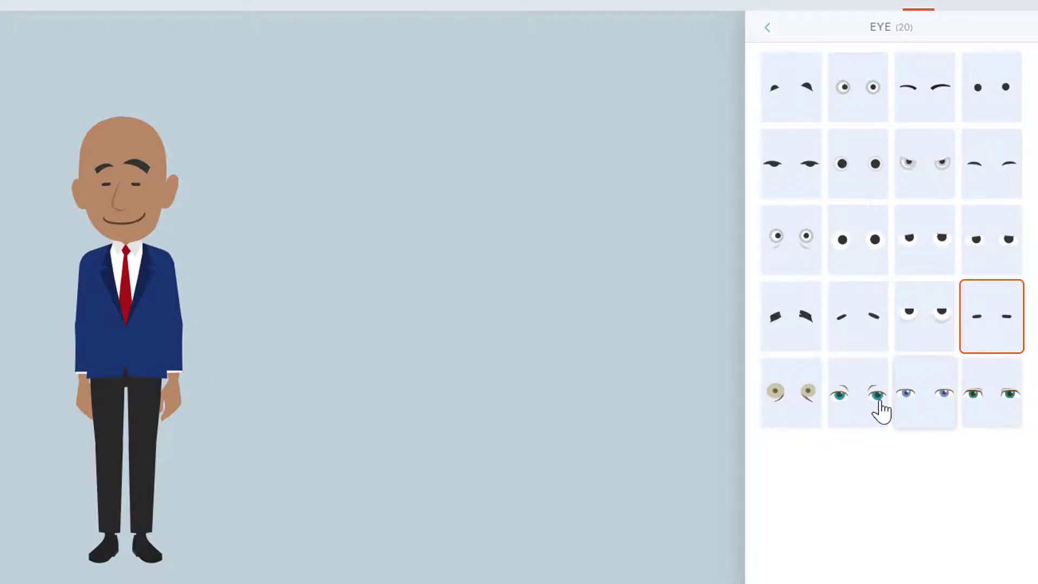
left_click(873, 410)
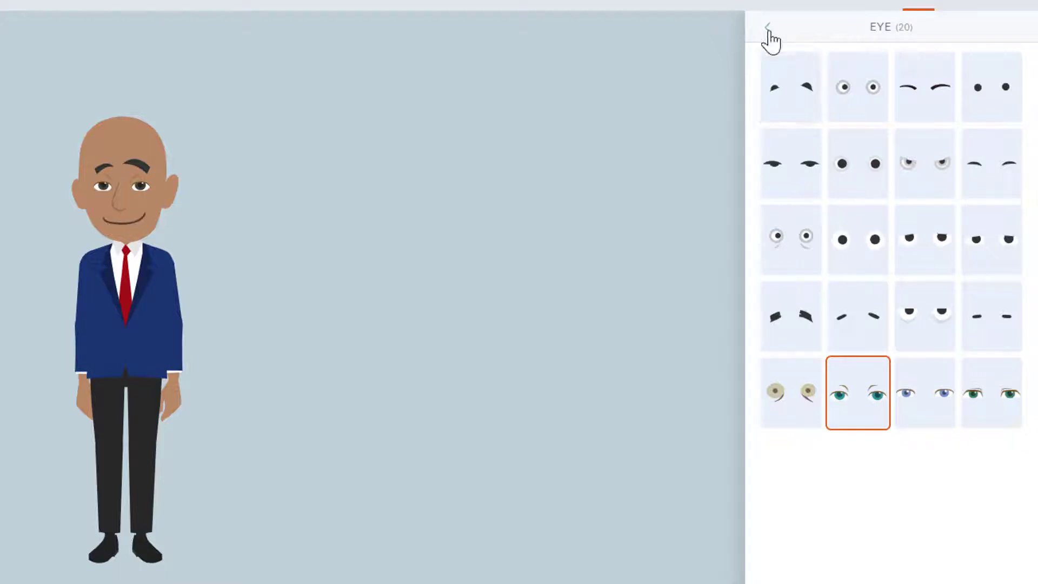
Step: Colour the eyes teal 63A19B (RGB 99, 161, 155)
left_click(768, 27)
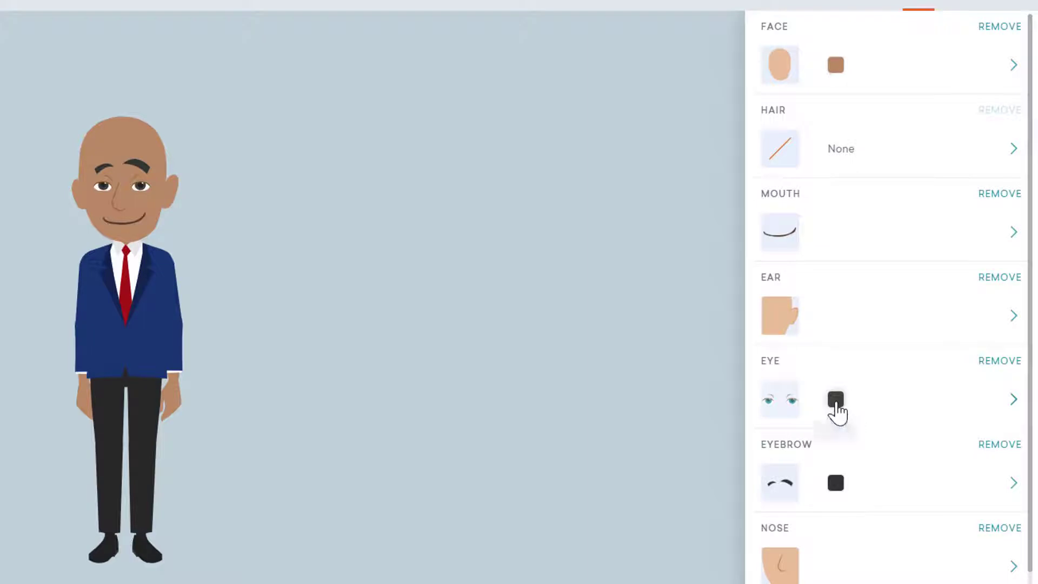
left_click(836, 400)
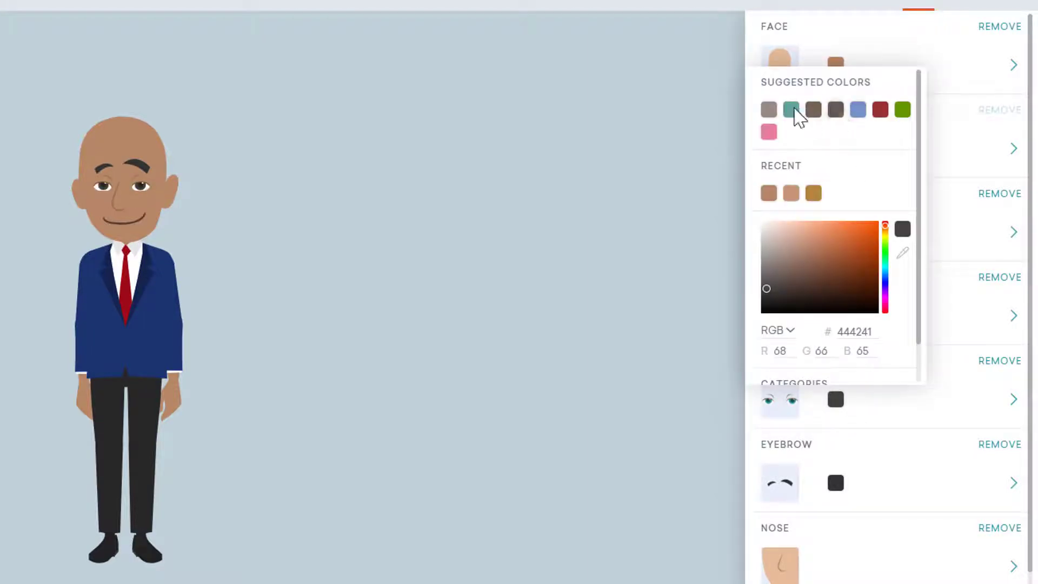
left_click(792, 111)
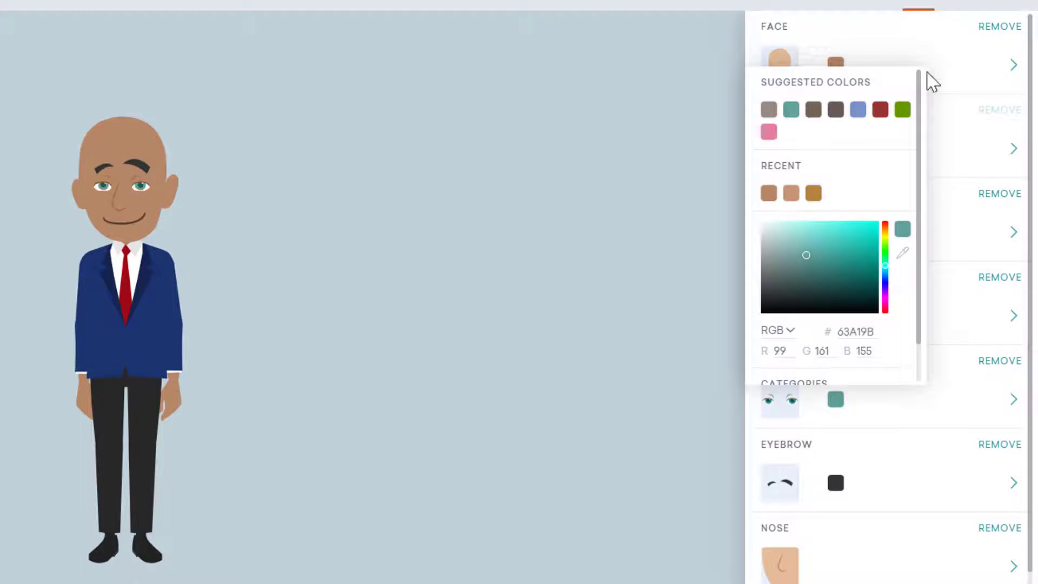
Step: Switch to thick, bold arched eyebrows, keeping their dark grey 333333 colour
left_click(866, 448)
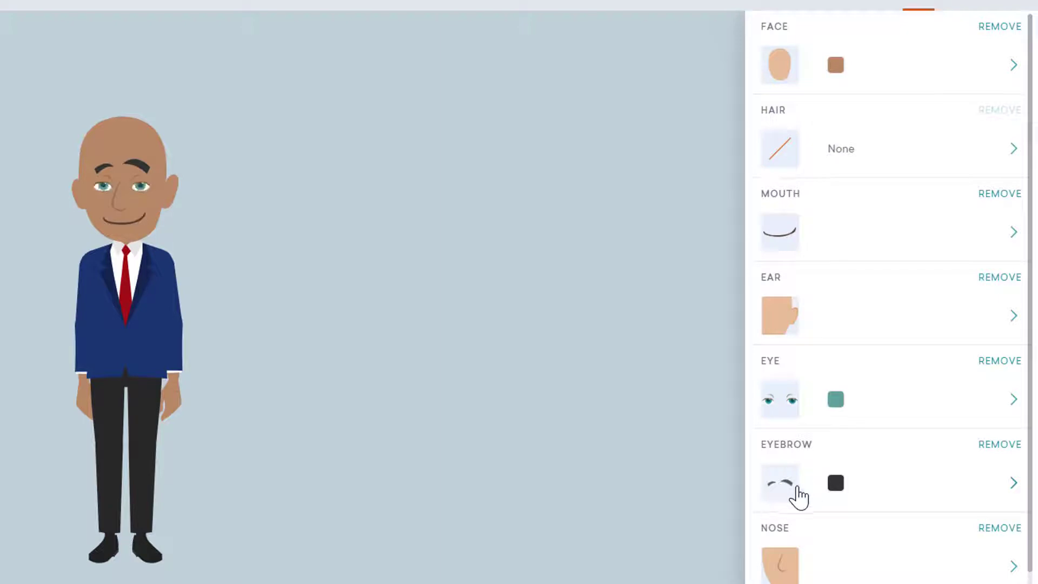
left_click(782, 484)
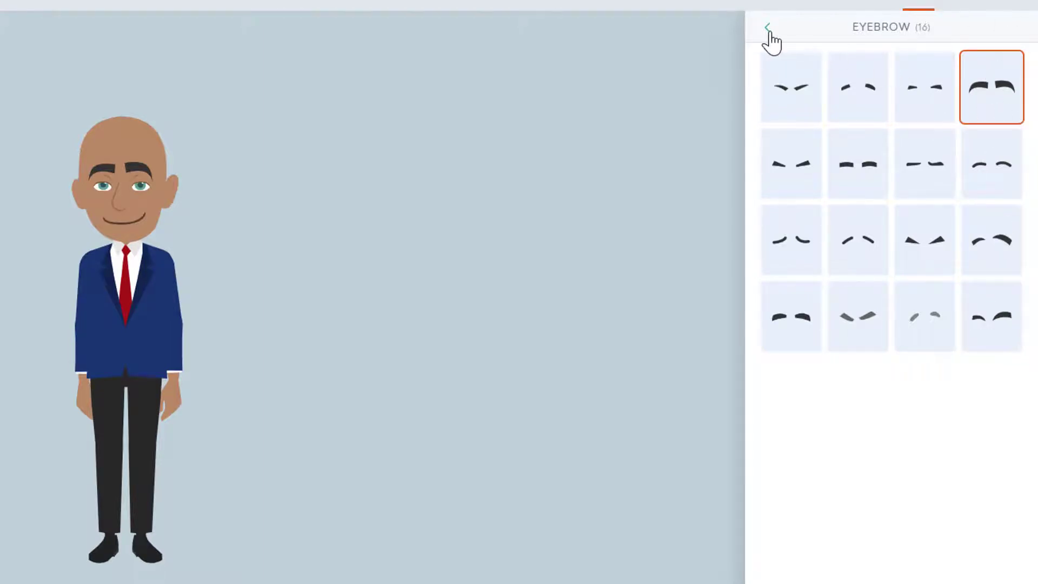
left_click(767, 27)
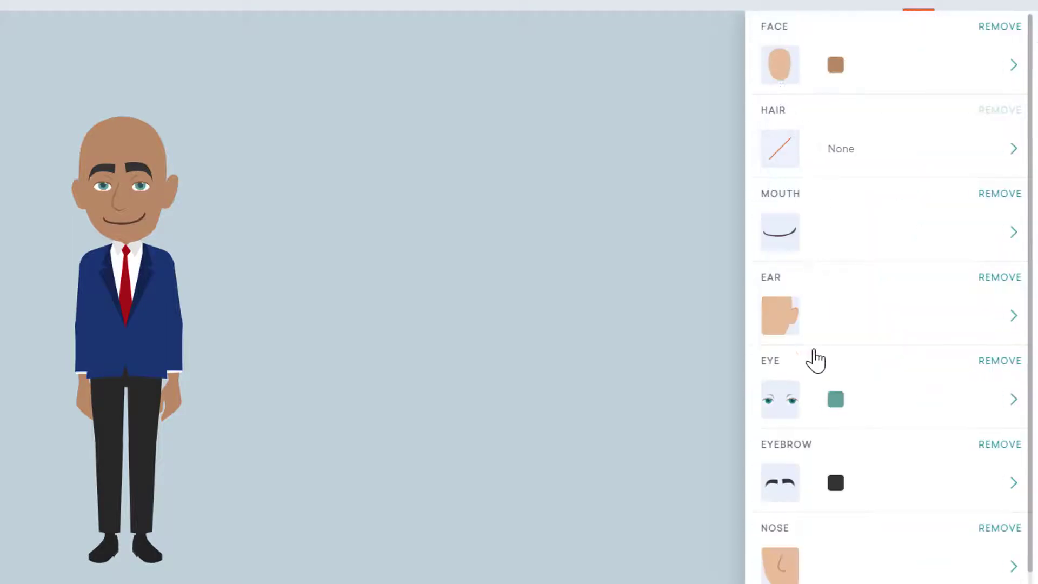
left_click(836, 484)
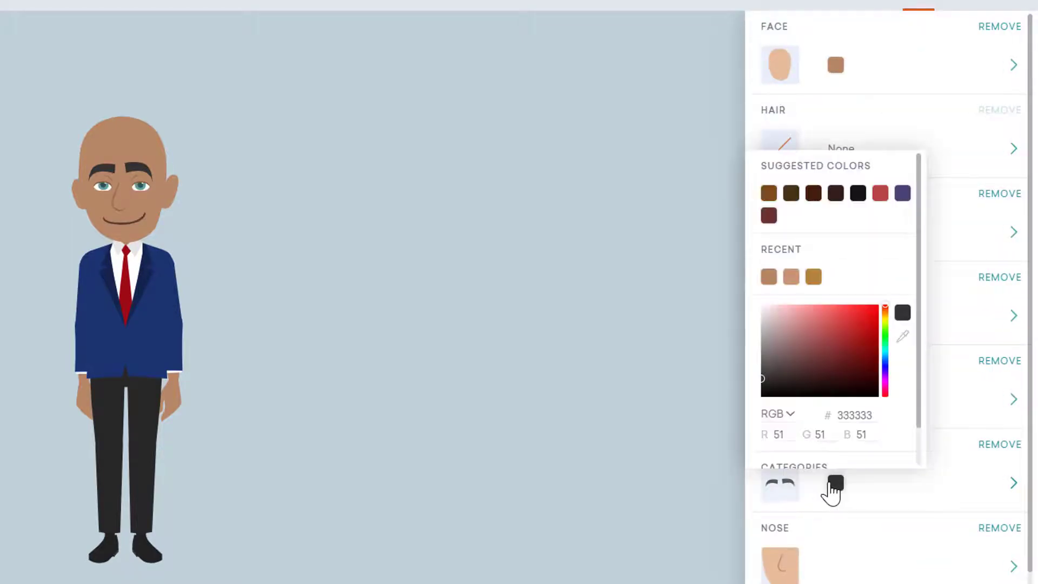
left_click(781, 490)
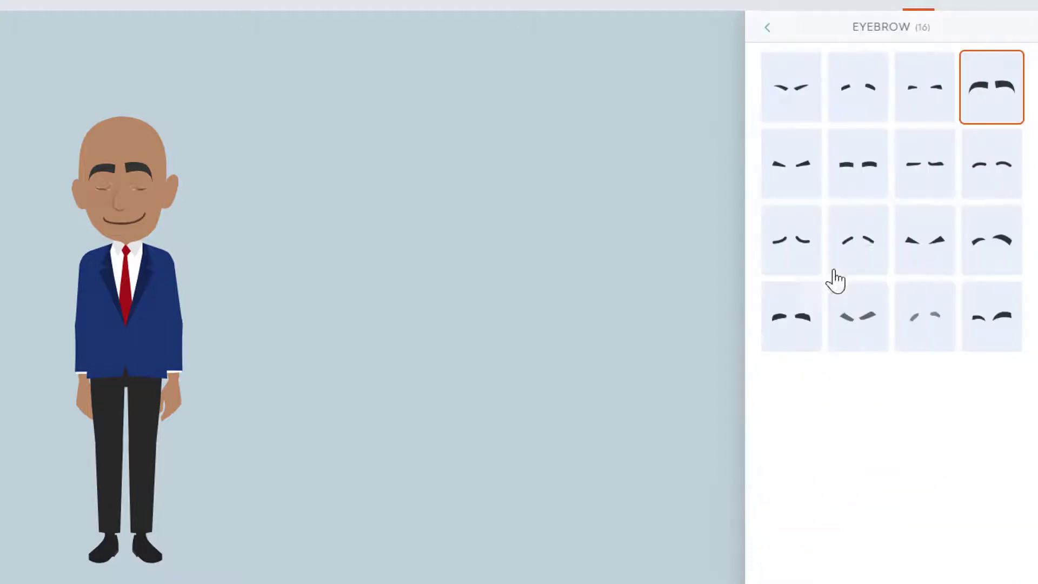
left_click(766, 28)
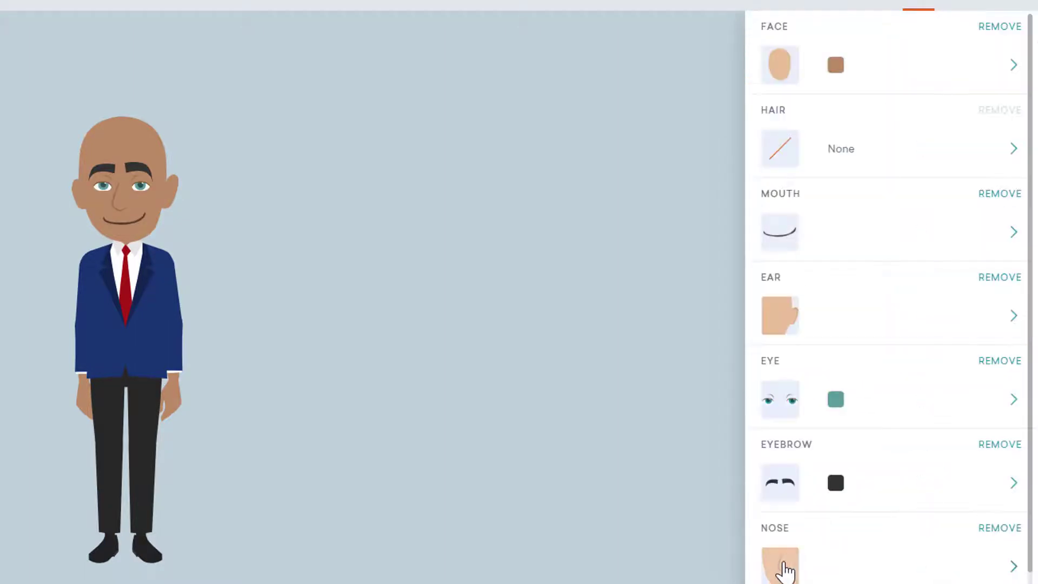
Step: Give the character the third nose option, a small curved nose
left_click(782, 565)
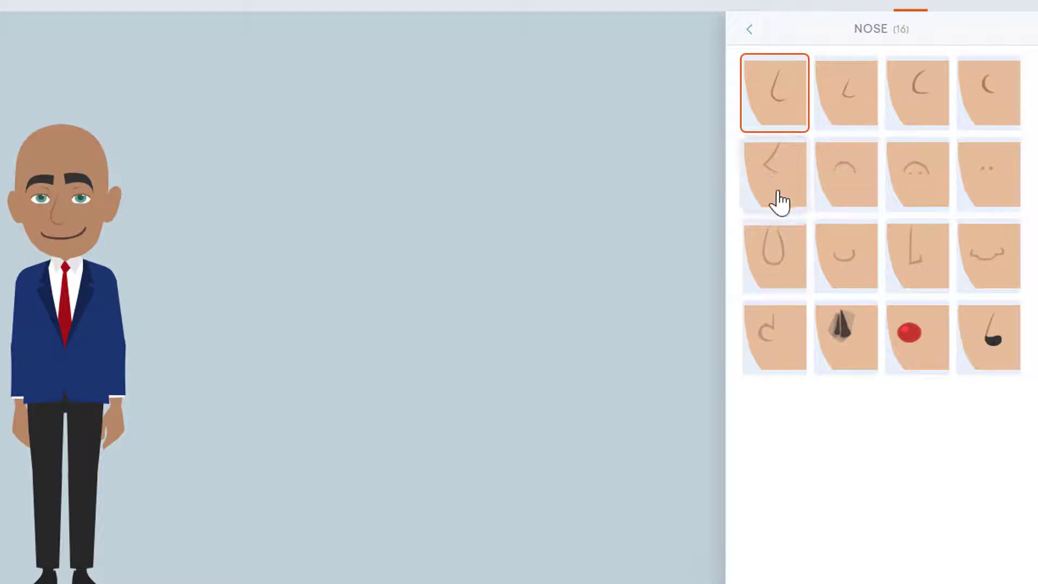
left_click(926, 116)
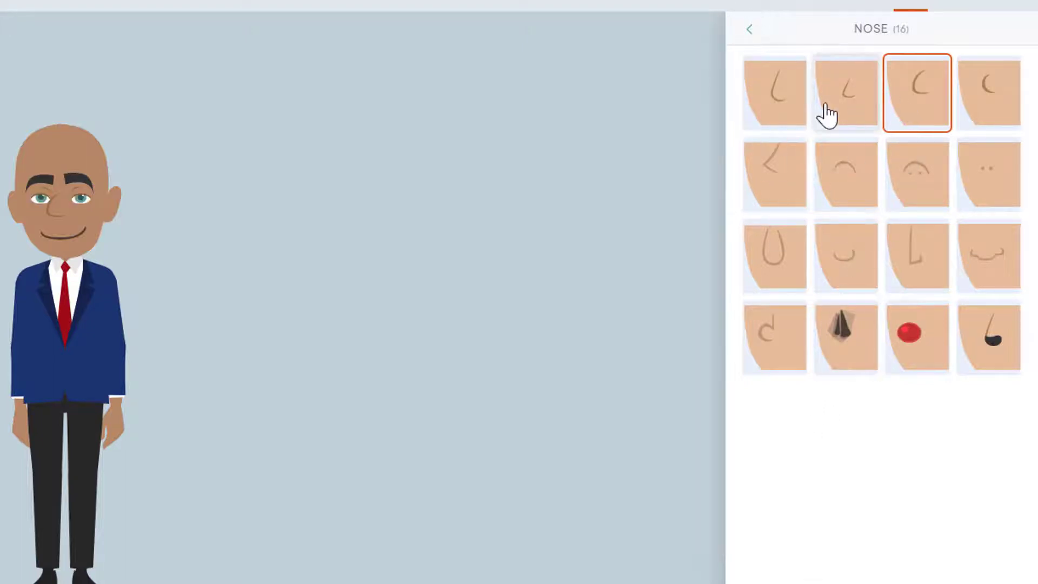
left_click(750, 30)
scroll(774, 572, "down", 1)
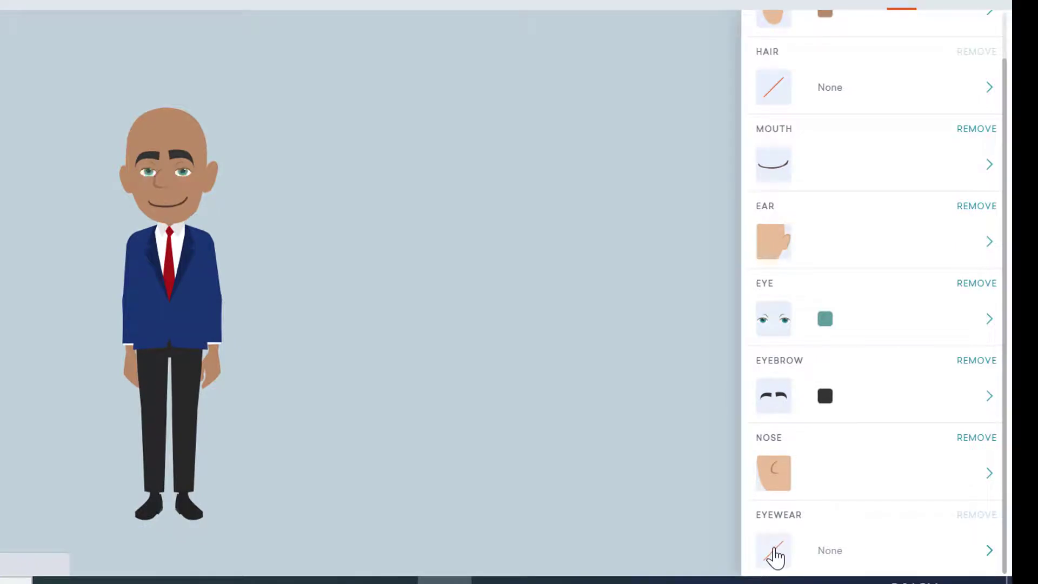
left_click(775, 558)
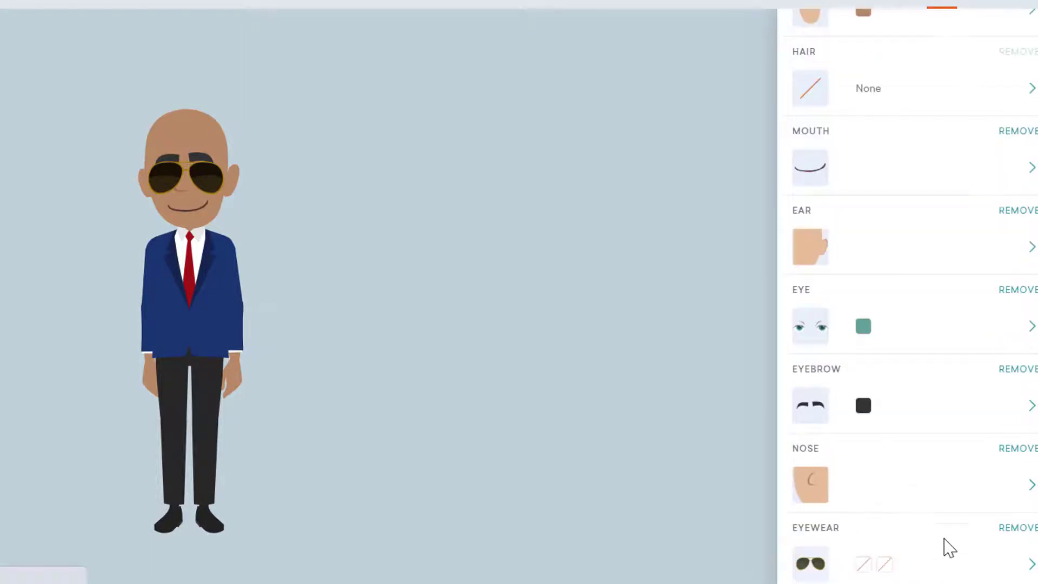
left_click(1026, 529)
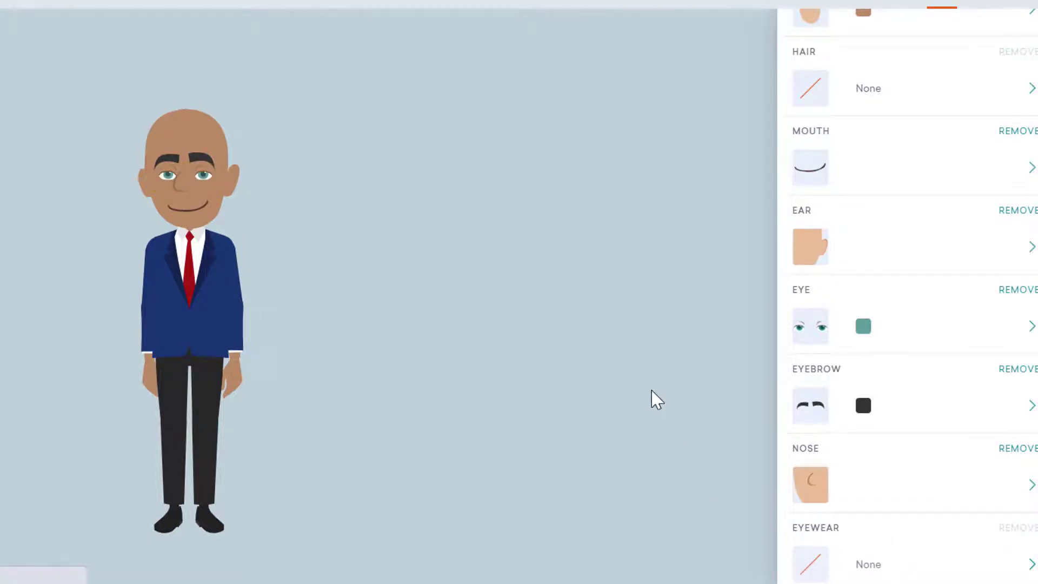
Step: Try dark swept, short brown, spiky black and short dark hairstyles plus a blue police cap
scroll(884, 337, "up", 1)
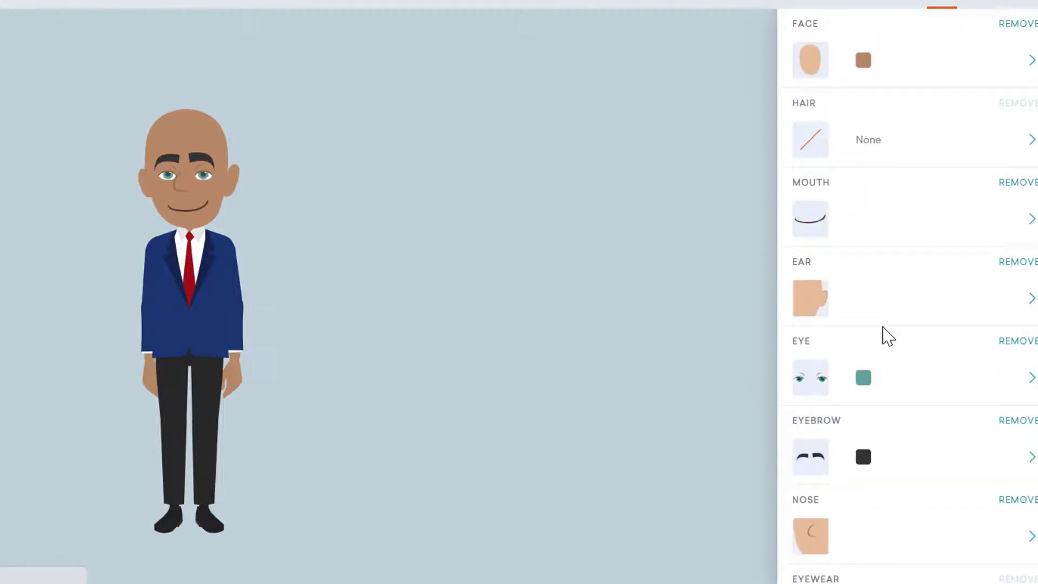
left_click(811, 146)
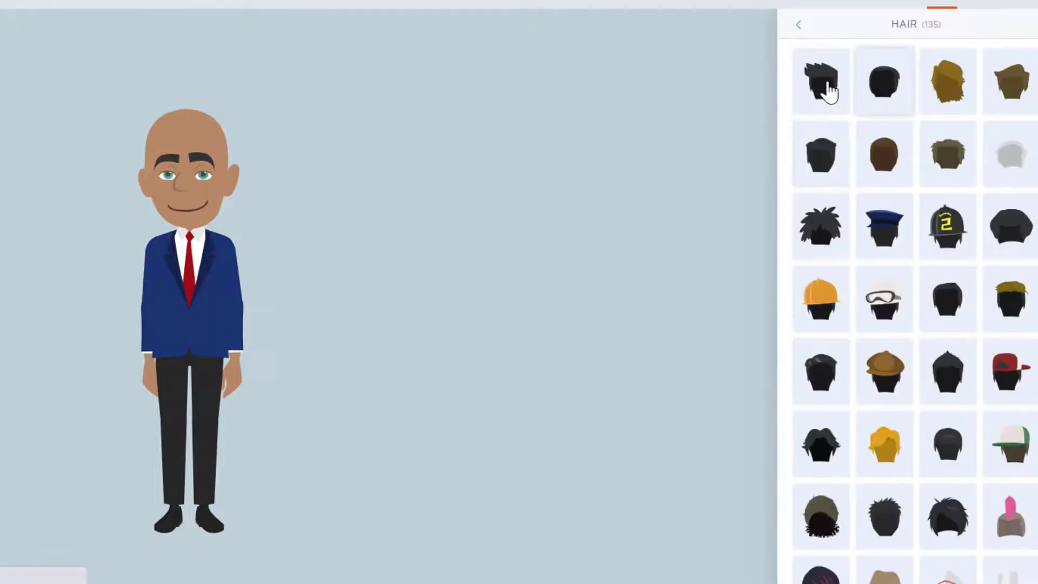
left_click(945, 93)
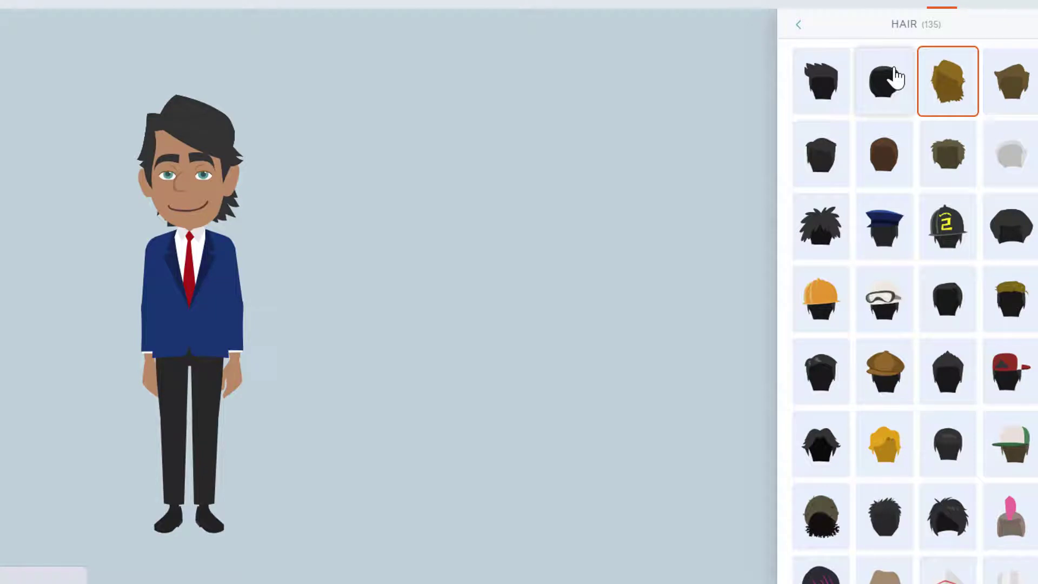
left_click(895, 77)
left_click(884, 156)
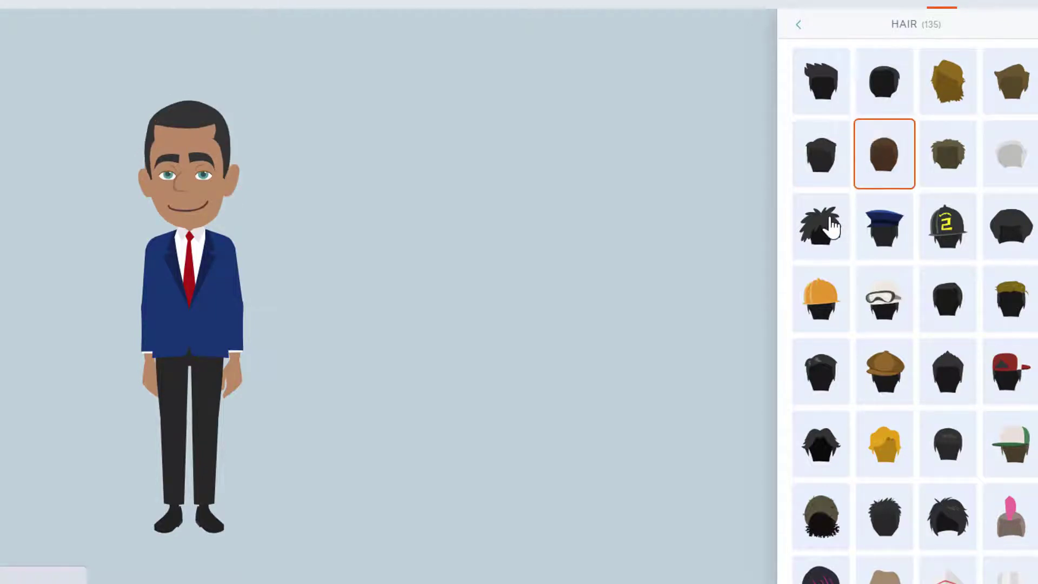
left_click(831, 227)
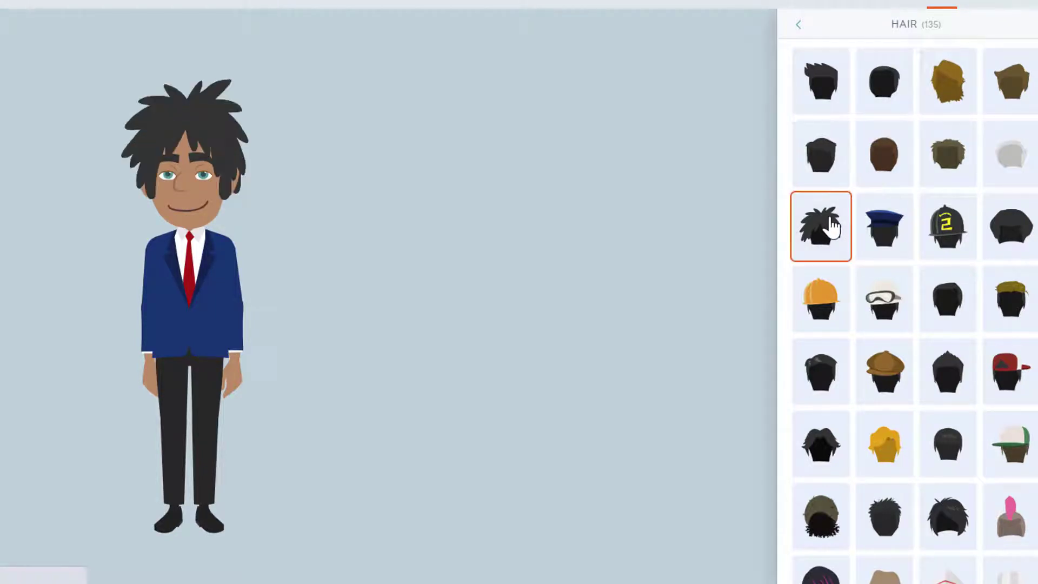
left_click(888, 223)
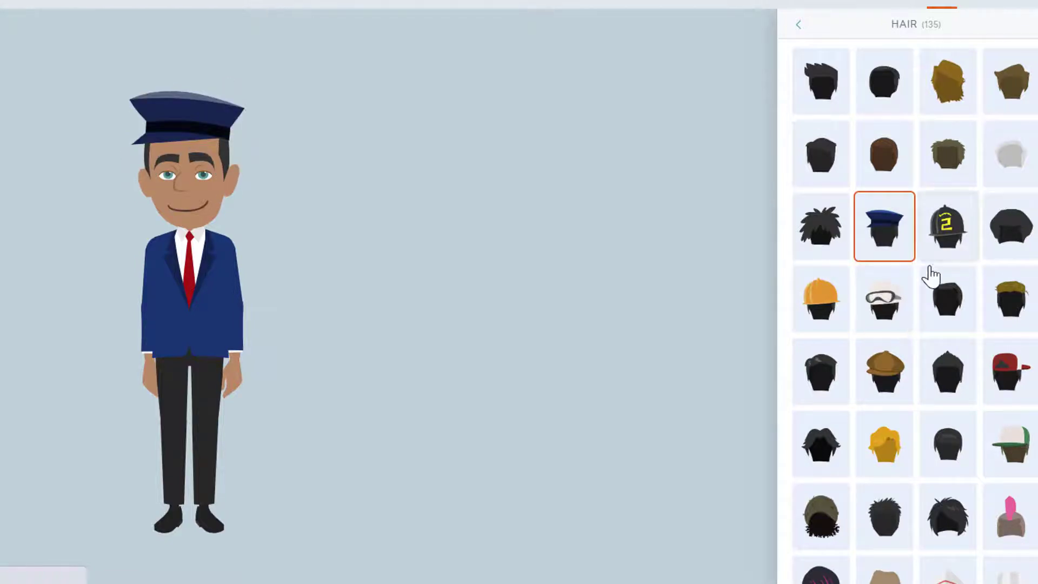
scroll(838, 379, "down", 2)
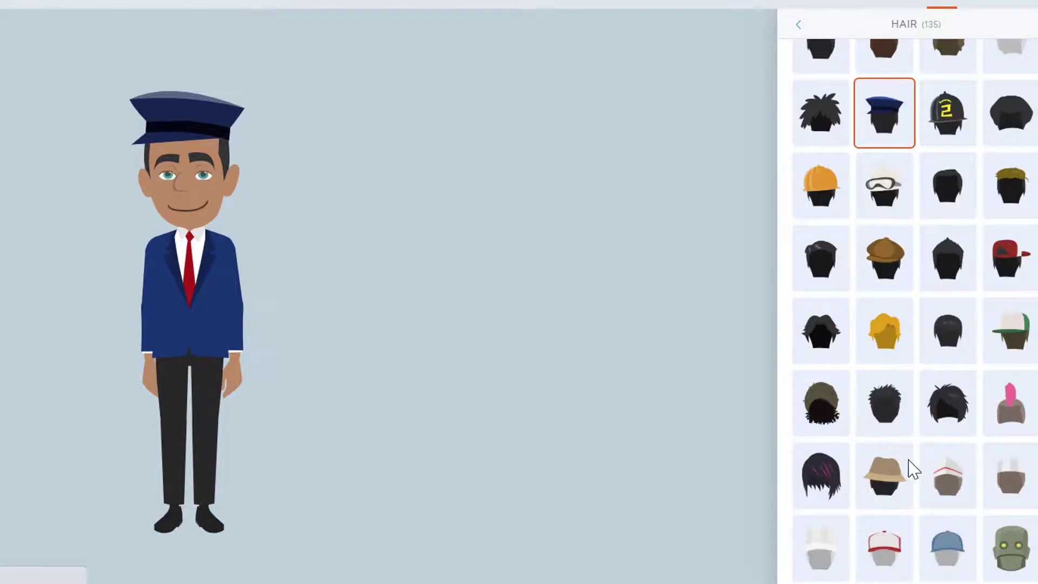
scroll(883, 465, "down", 4)
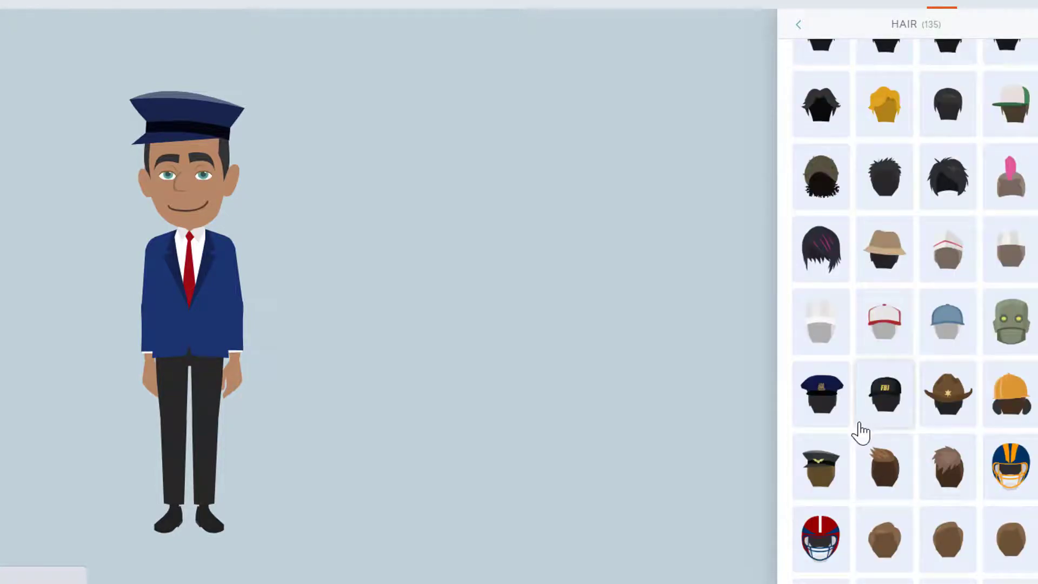
scroll(857, 430, "down", 2)
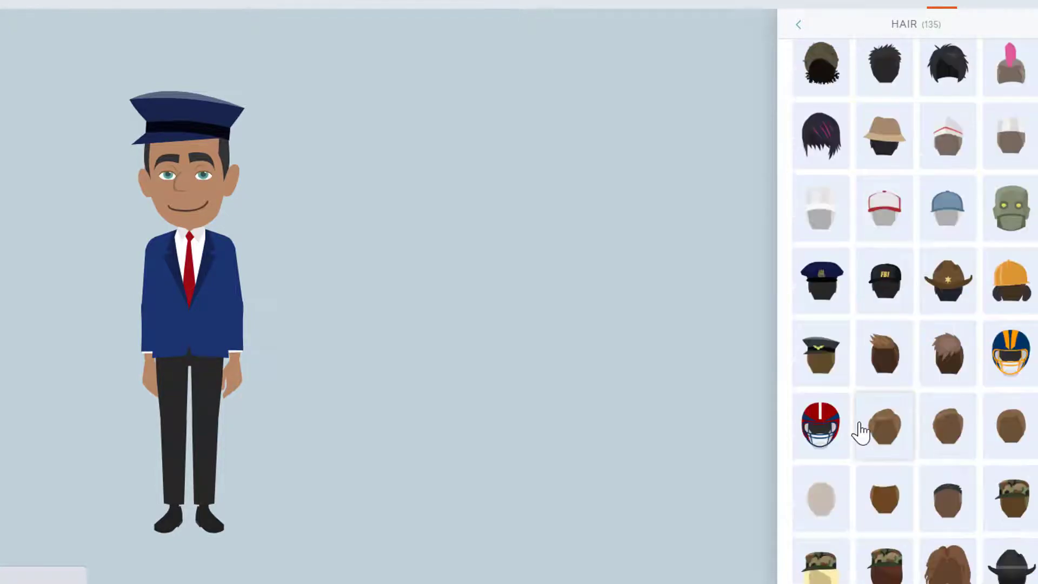
left_click(897, 438)
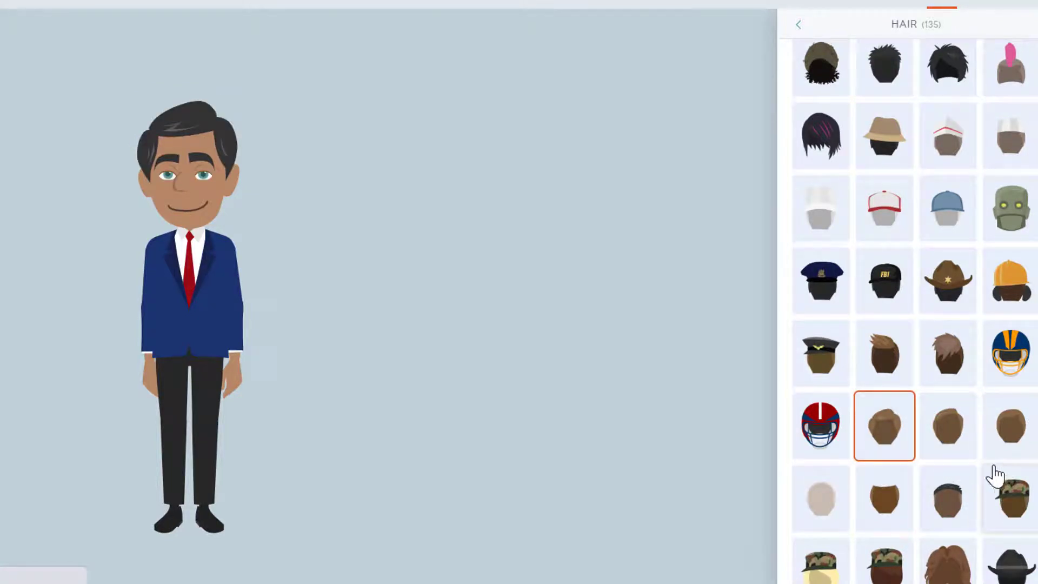
Step: Try long dark hair, a bellhop cap, keffiyeh, dreadlocks and curls, then settle on brown spiky hair
scroll(995, 475, "down", 2)
scroll(951, 483, "down", 2)
left_click(884, 416)
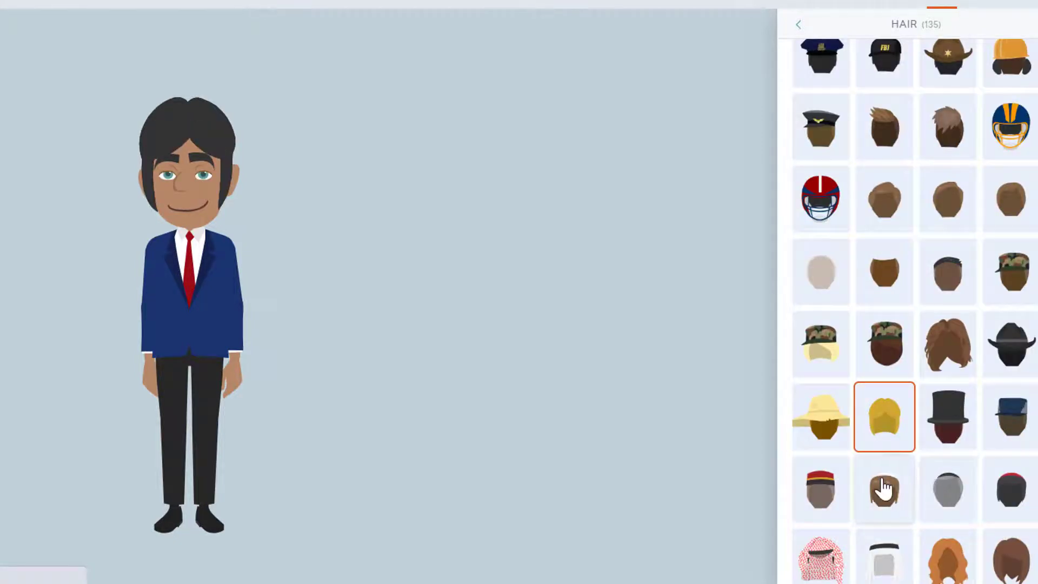
left_click(832, 501)
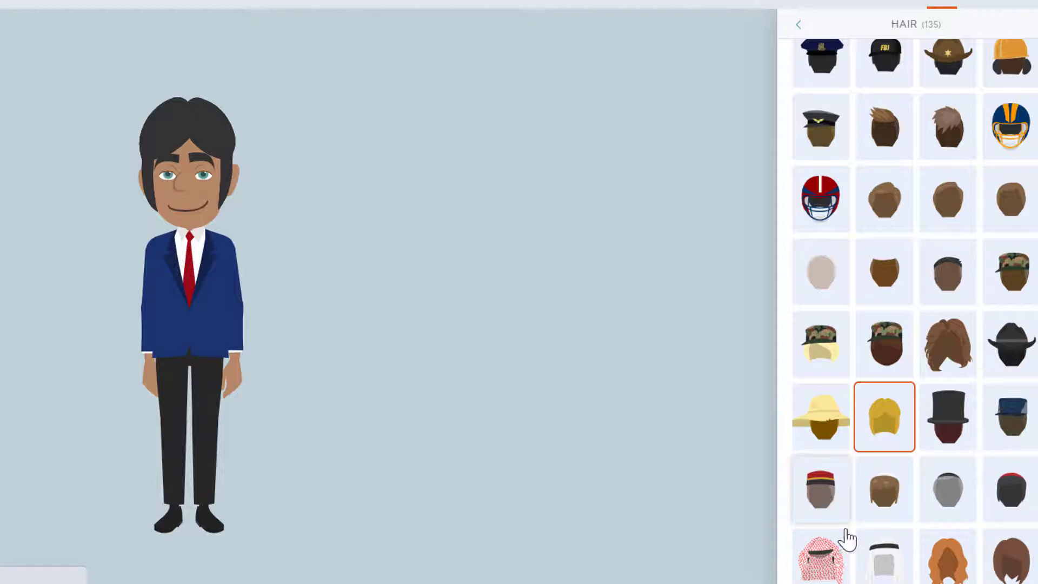
left_click(825, 565)
scroll(925, 444, "down", 4)
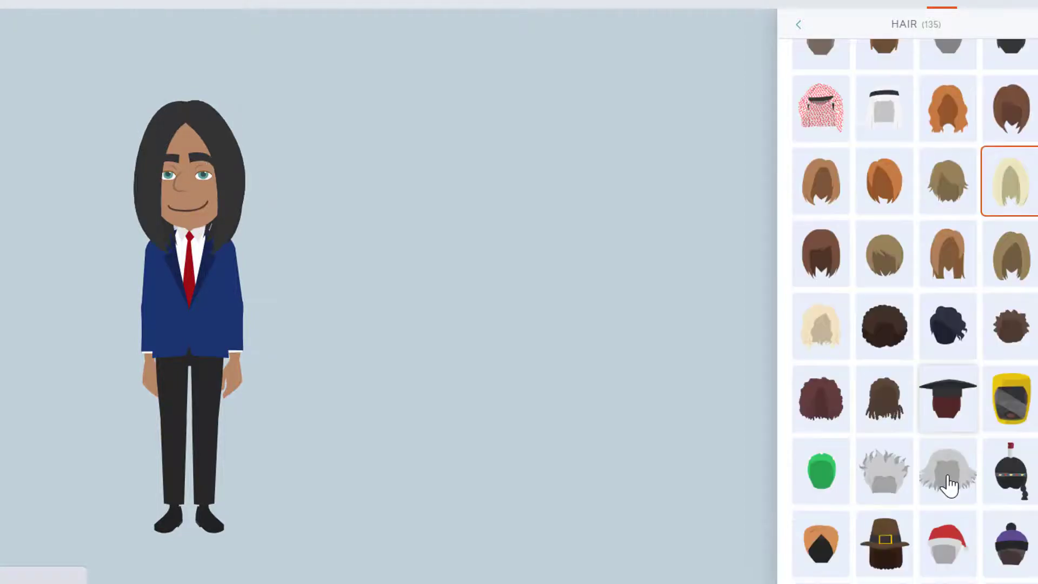
left_click(885, 405)
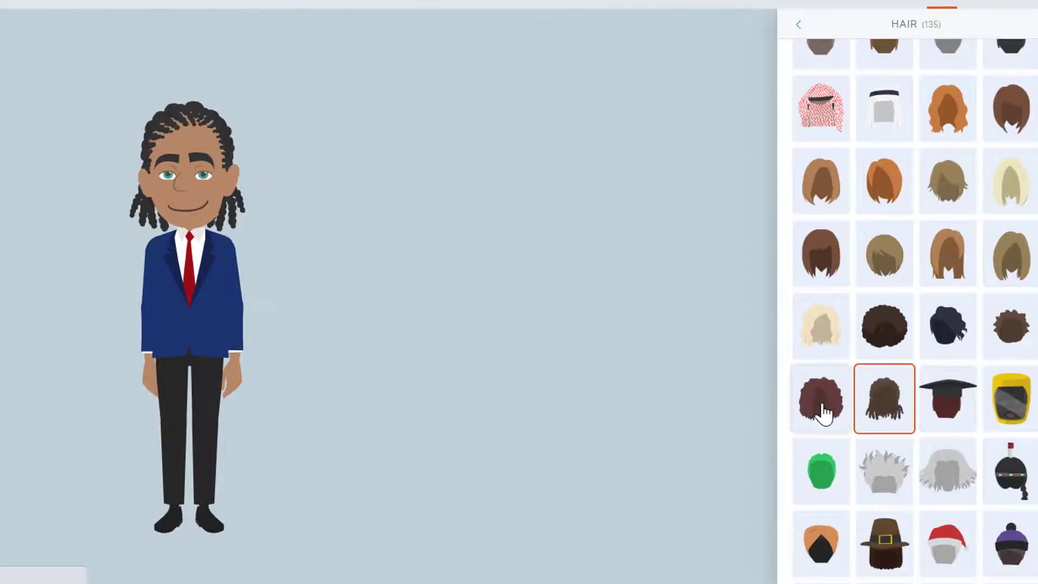
left_click(823, 414)
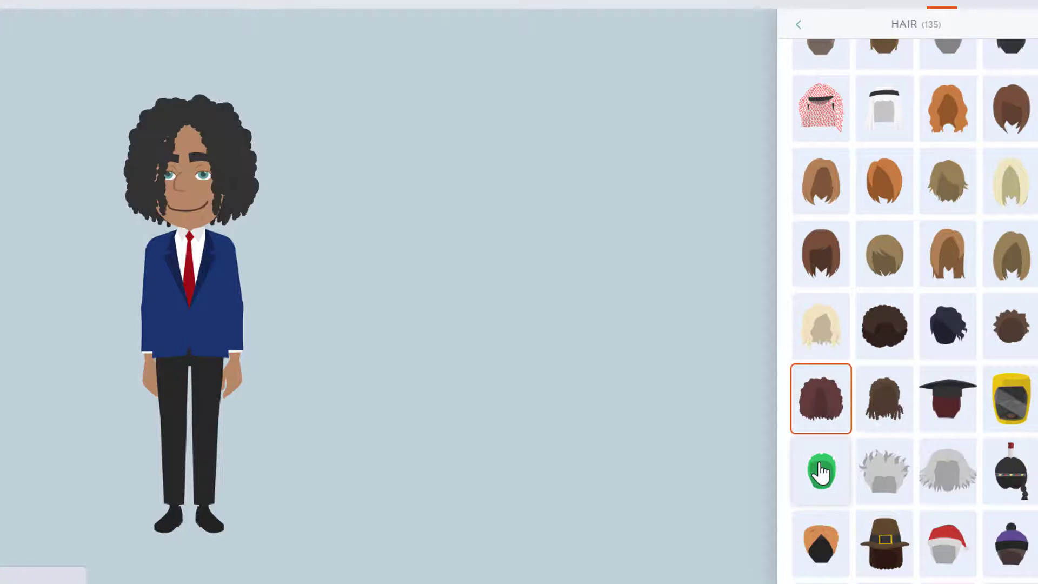
scroll(901, 479, "down", 5)
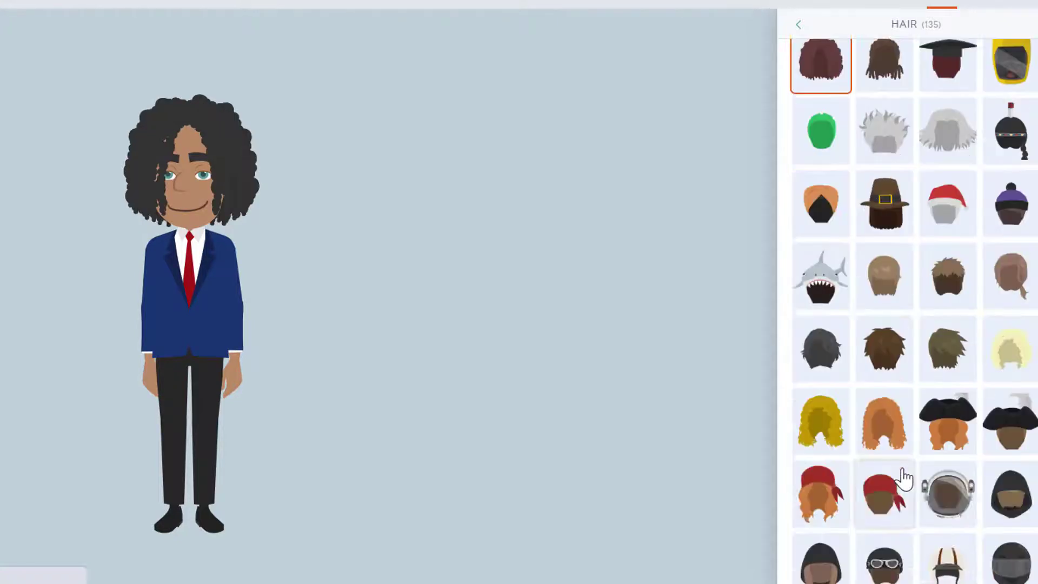
scroll(904, 479, "down", 2)
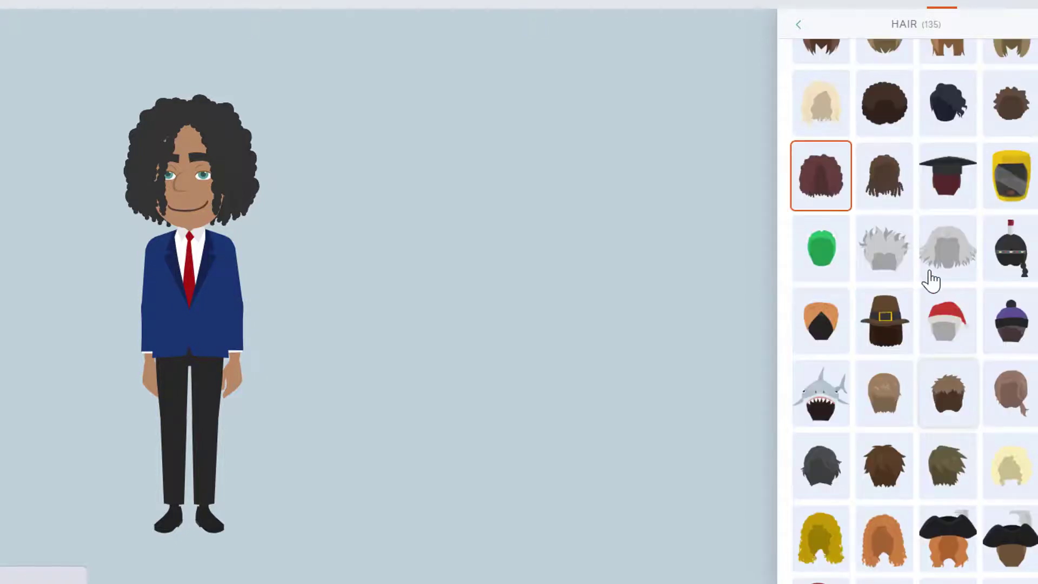
scroll(931, 281, "up", 2)
scroll(915, 209, "up", 4)
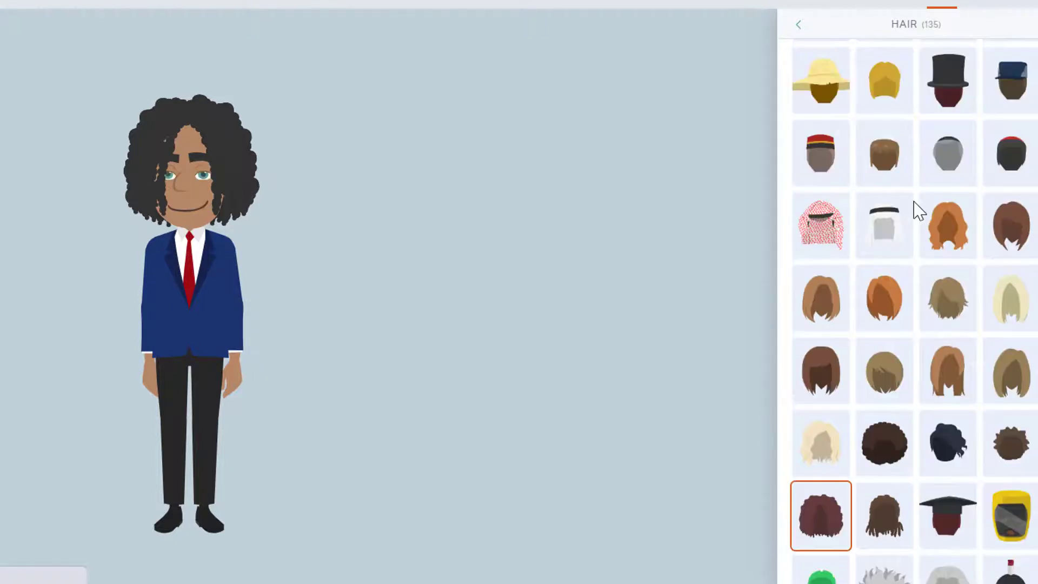
scroll(915, 209, "up", 7)
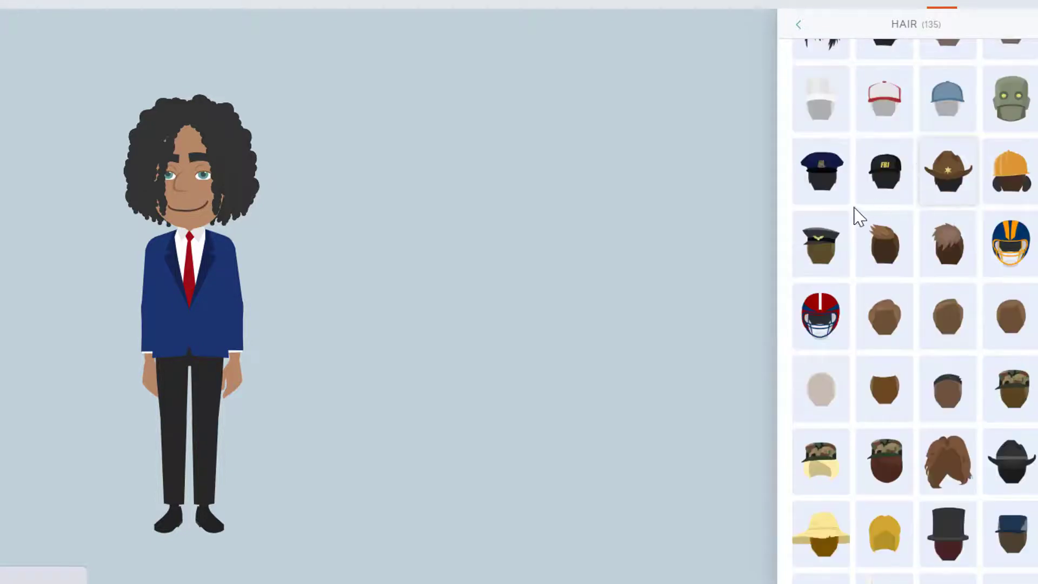
left_click(887, 274)
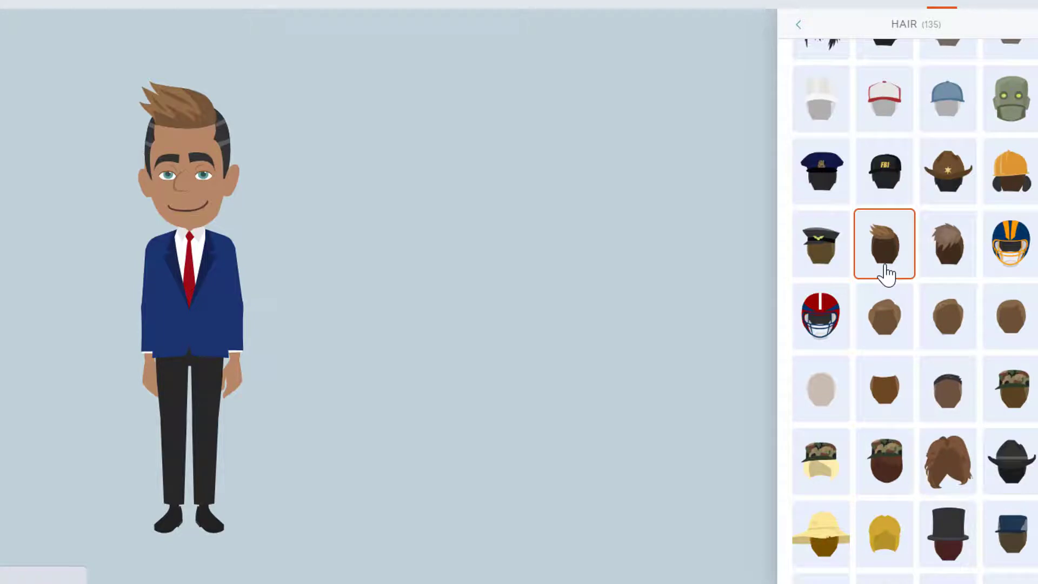
Step: Choose the third Ear option, pierced ears with dark studs
left_click(799, 25)
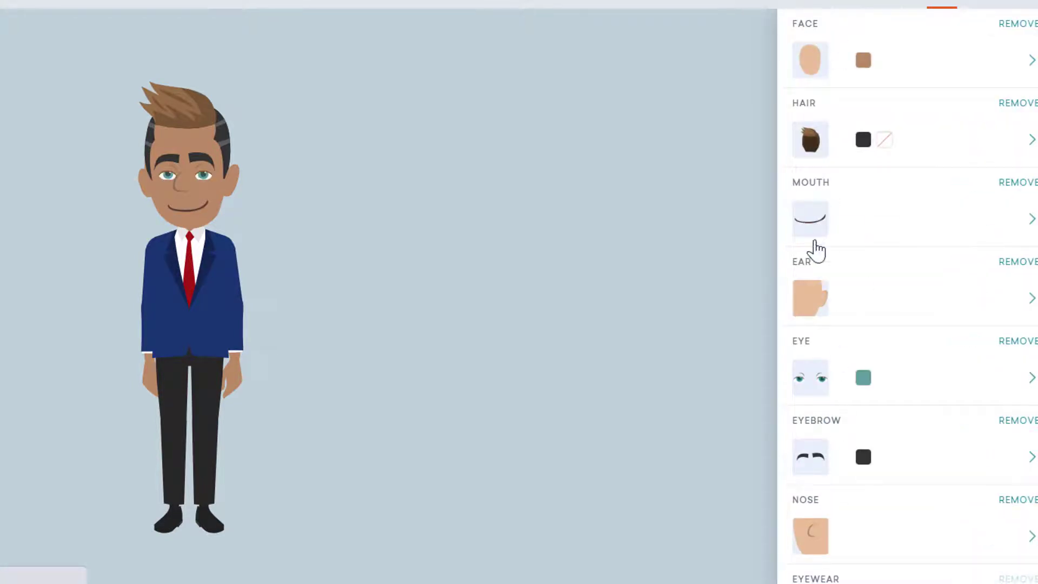
left_click(820, 311)
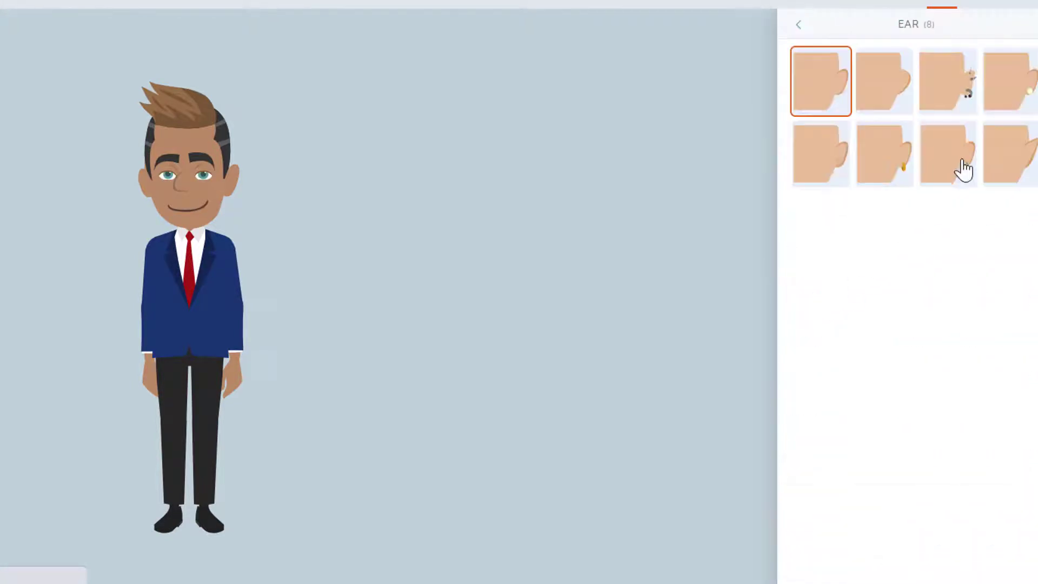
left_click(948, 81)
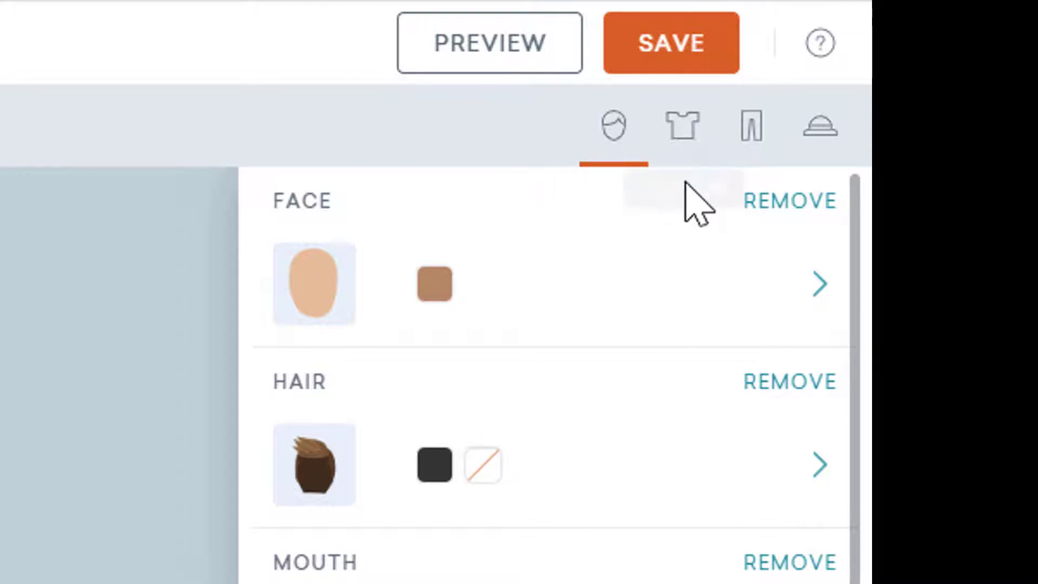
Step: Try orange striped gloves and skeleton hands, then keep plain bare-skin hands
left_click(697, 133)
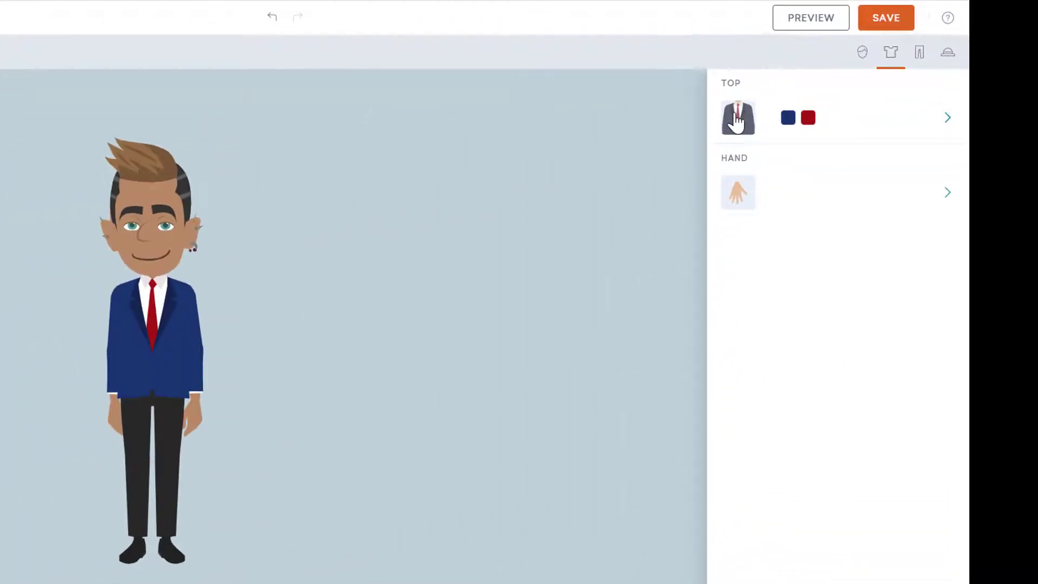
left_click(739, 195)
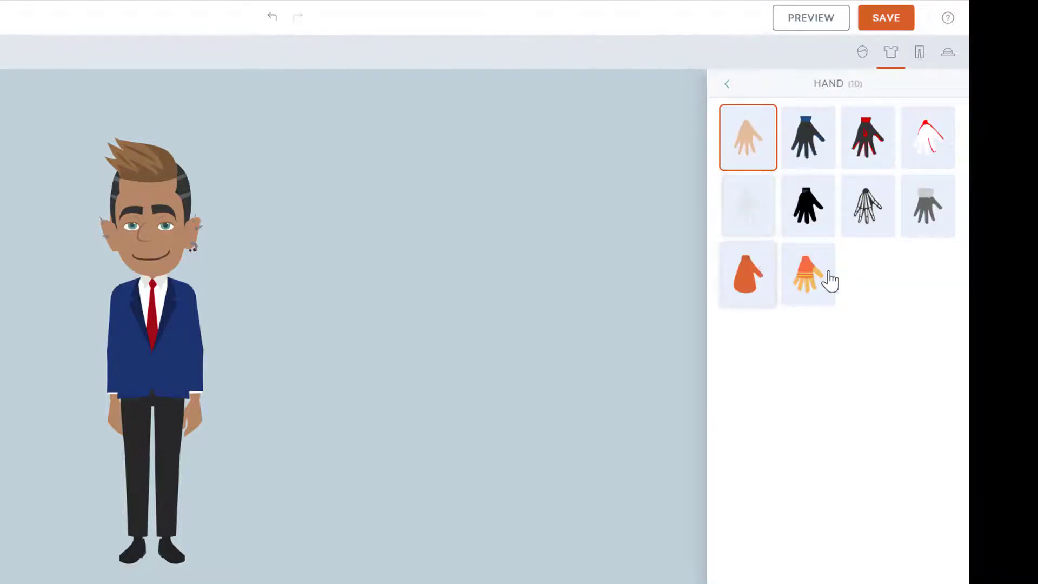
left_click(792, 275)
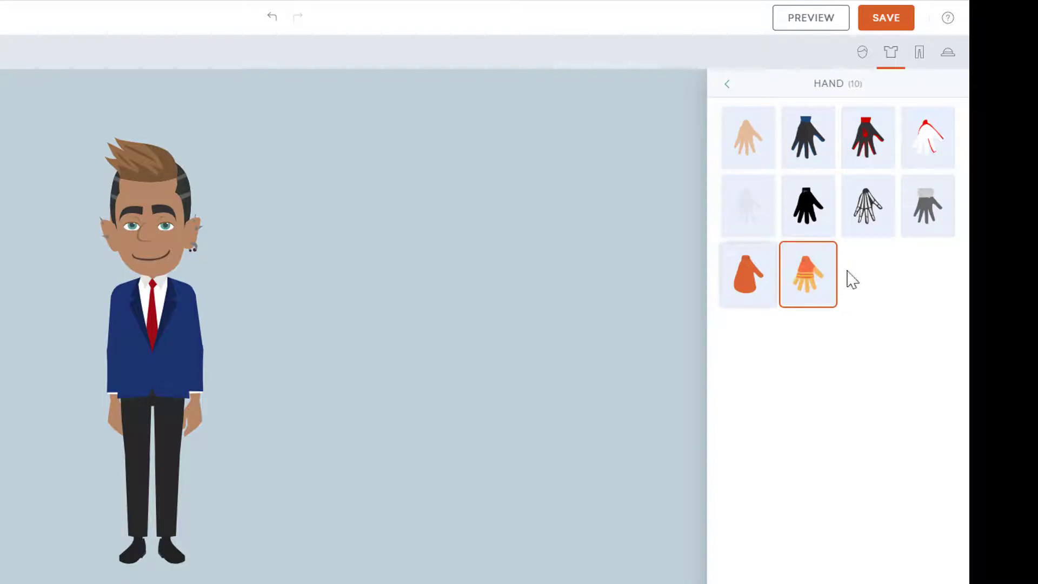
left_click(874, 211)
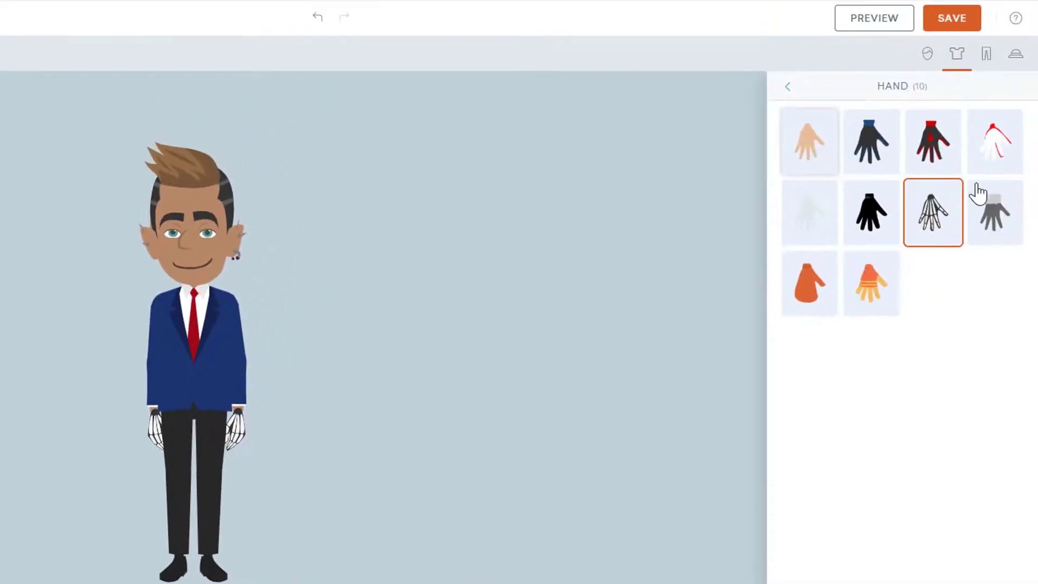
left_click(807, 147)
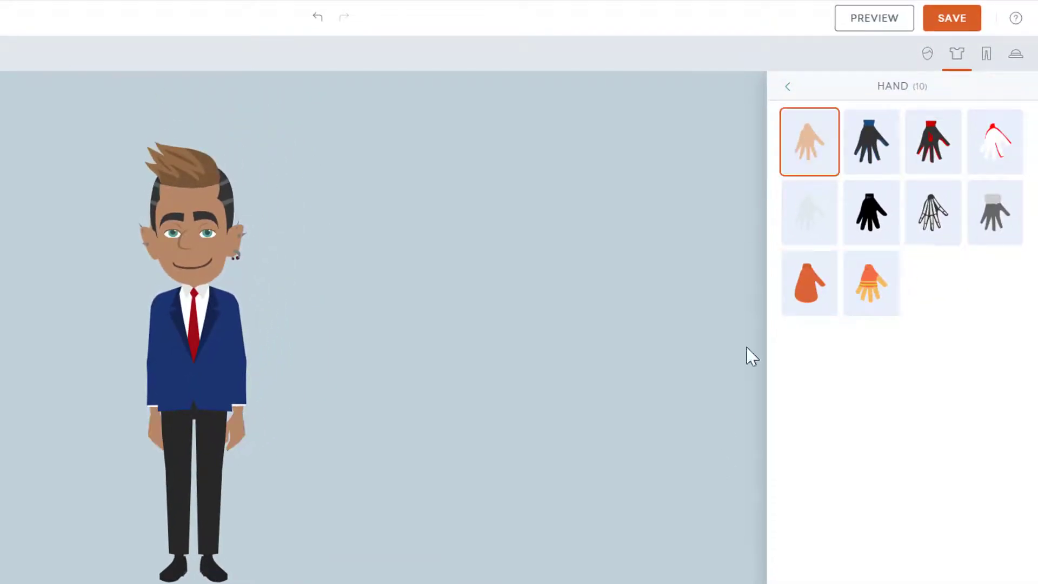
left_click(789, 87)
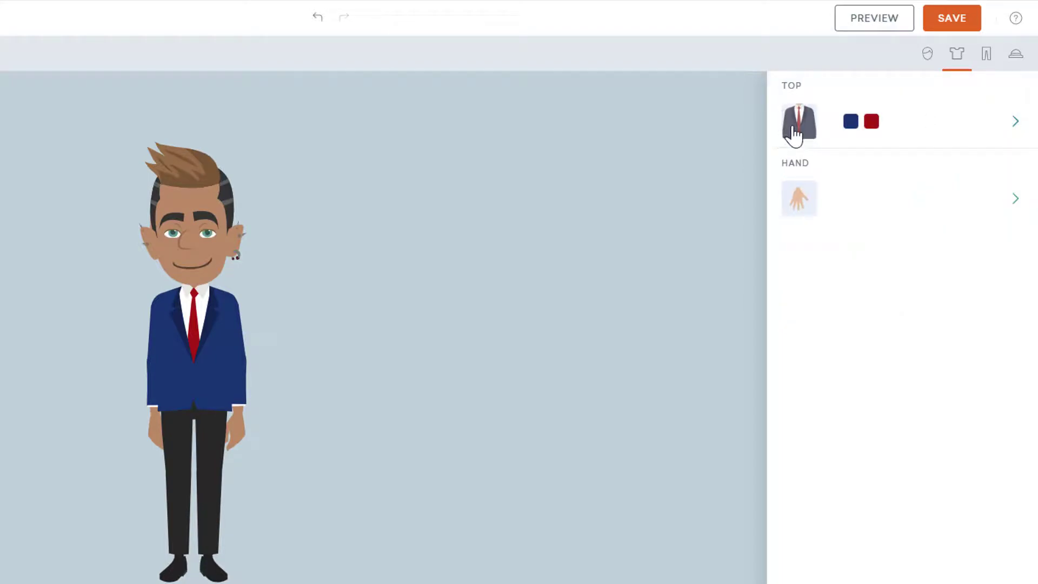
Step: Try a red shirt with white apron and a yellow tank top from the Top options
left_click(802, 126)
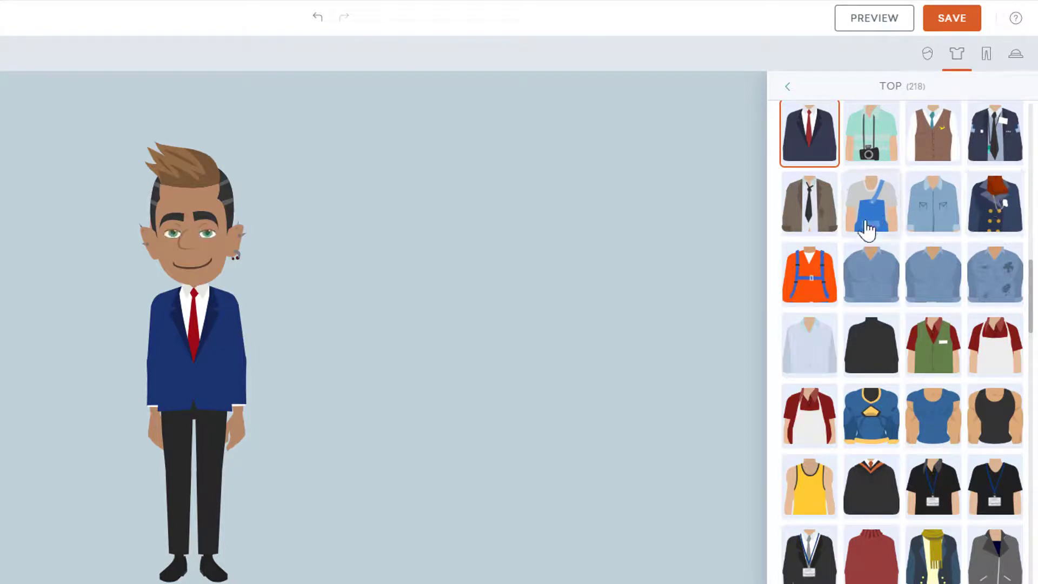
scroll(865, 233, "down", 2)
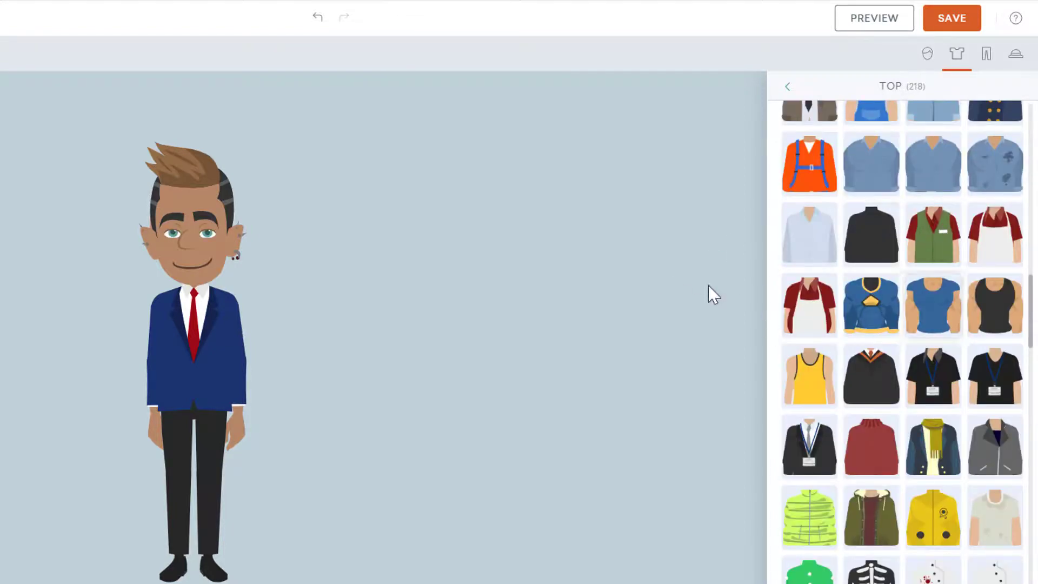
left_click(805, 309)
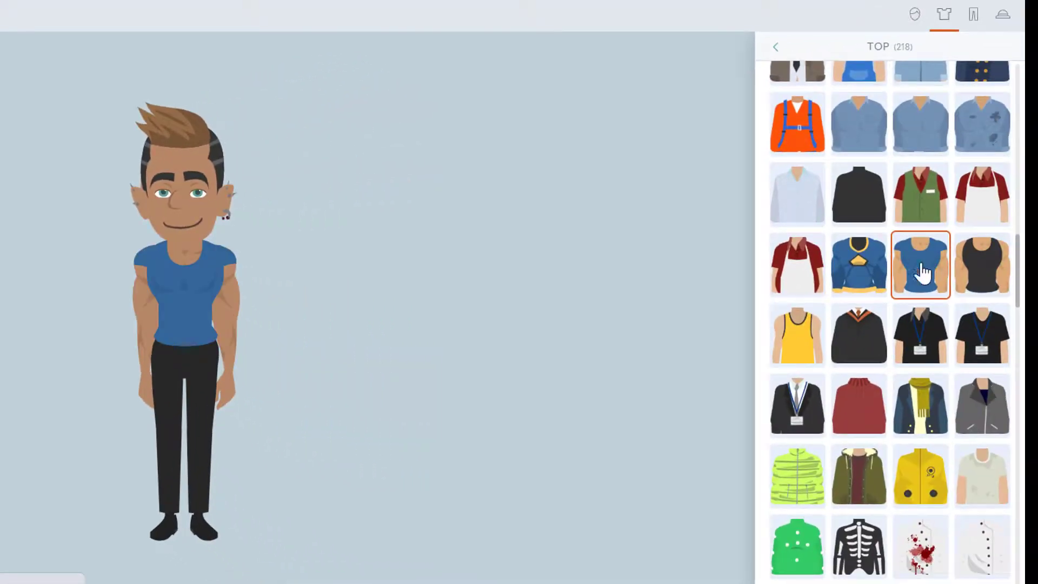
left_click(802, 342)
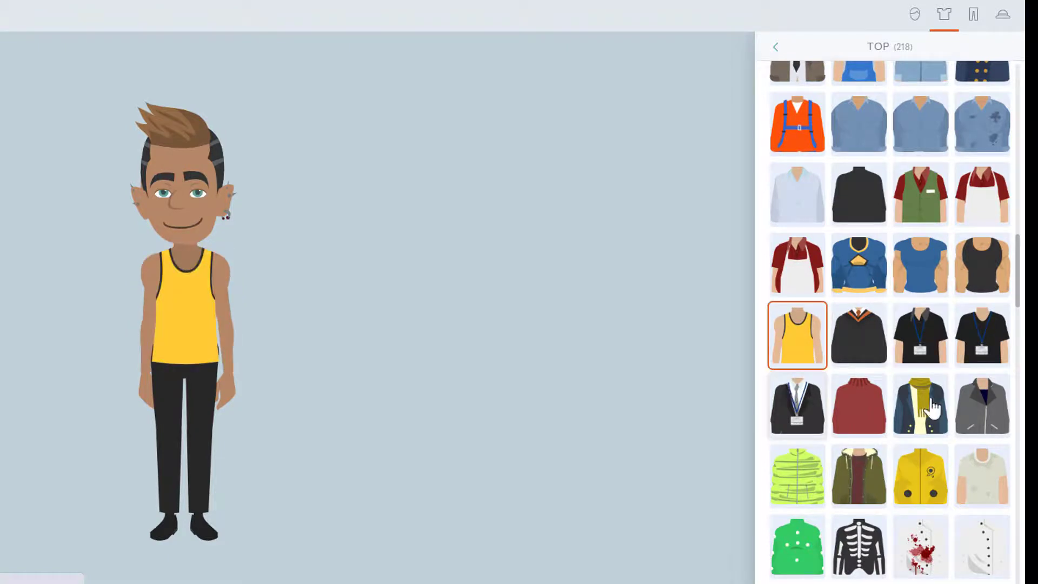
Step: Try the blood-splattered shirt and brown toggle coat, then pick the blue-orange armor top
scroll(873, 440, "down", 2)
scroll(871, 435, "down", 2)
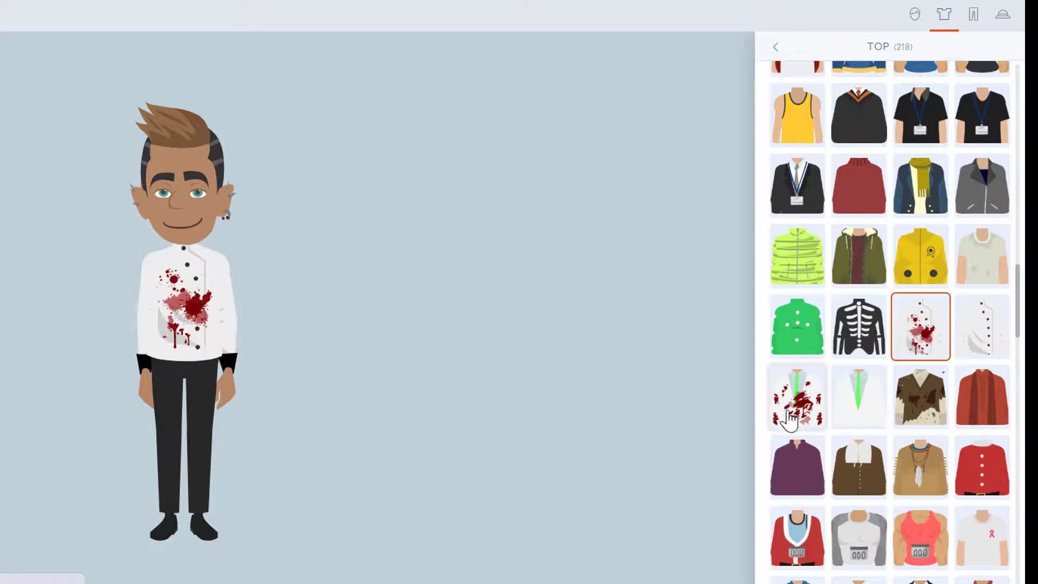
left_click(795, 412)
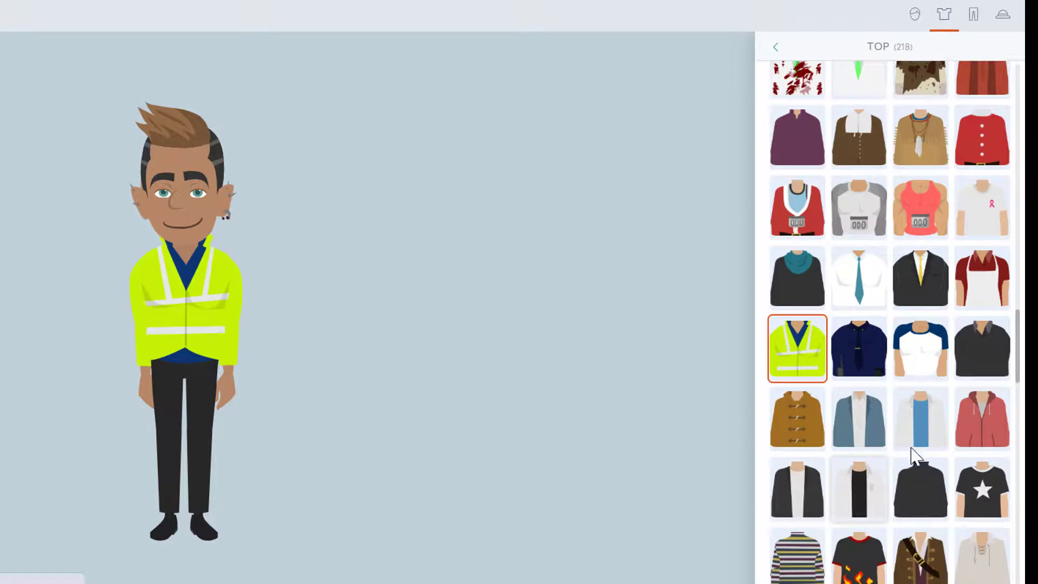
left_click(799, 439)
scroll(940, 476, "down", 2)
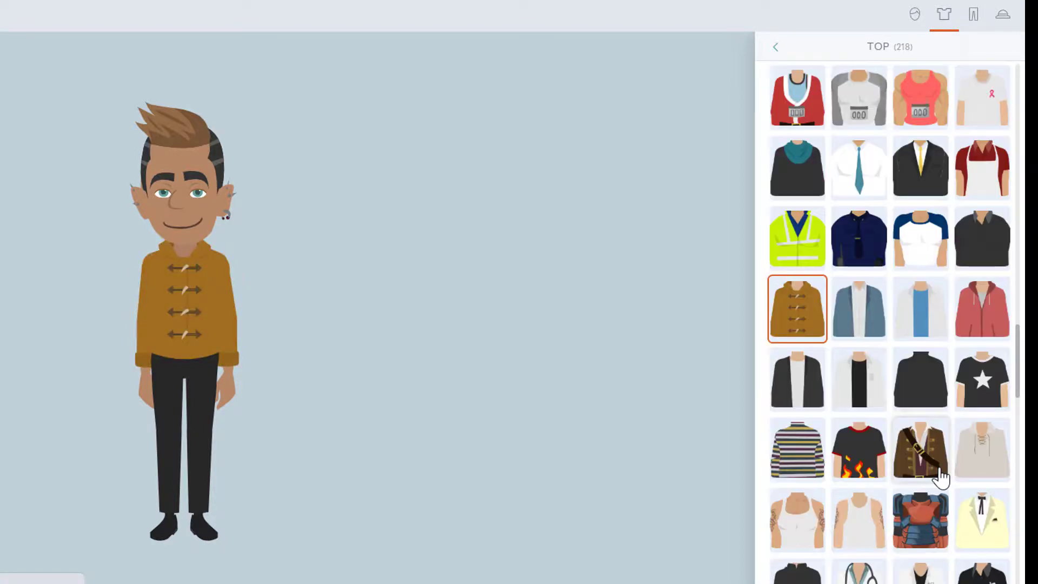
scroll(941, 477, "down", 2)
left_click(933, 427)
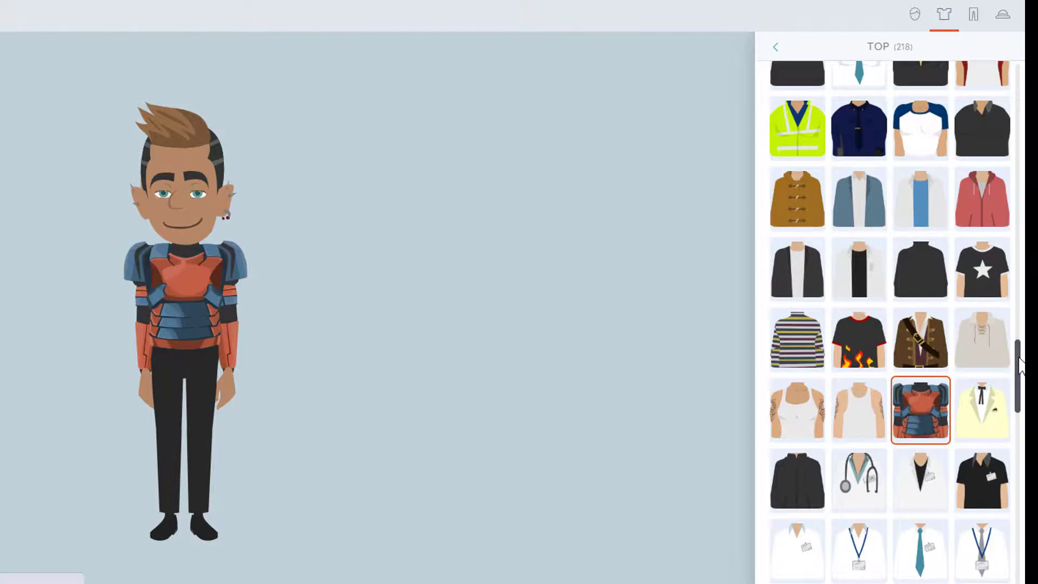
scroll(999, 436, "down", 8)
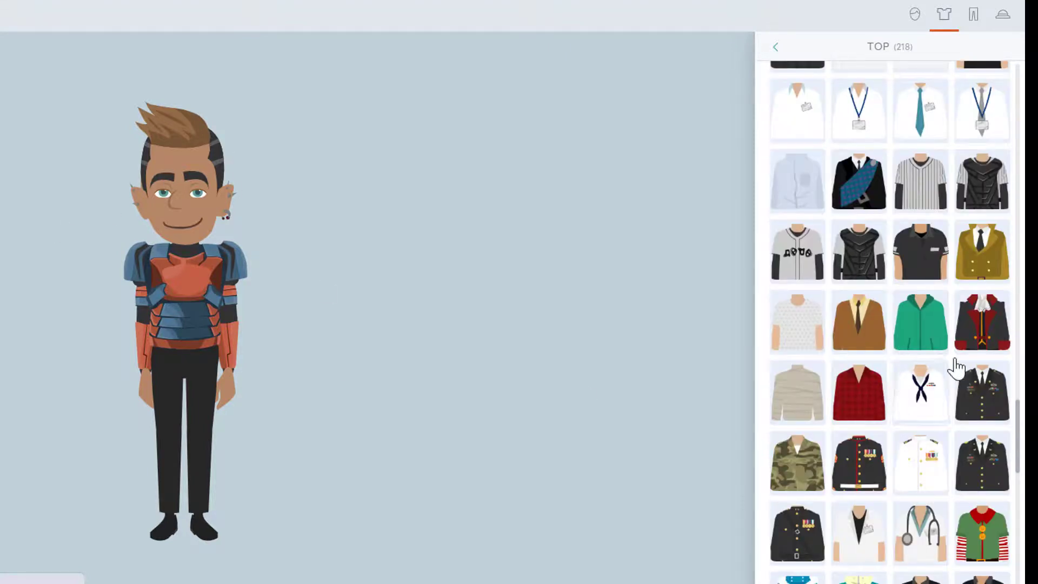
scroll(870, 387, "down", 4)
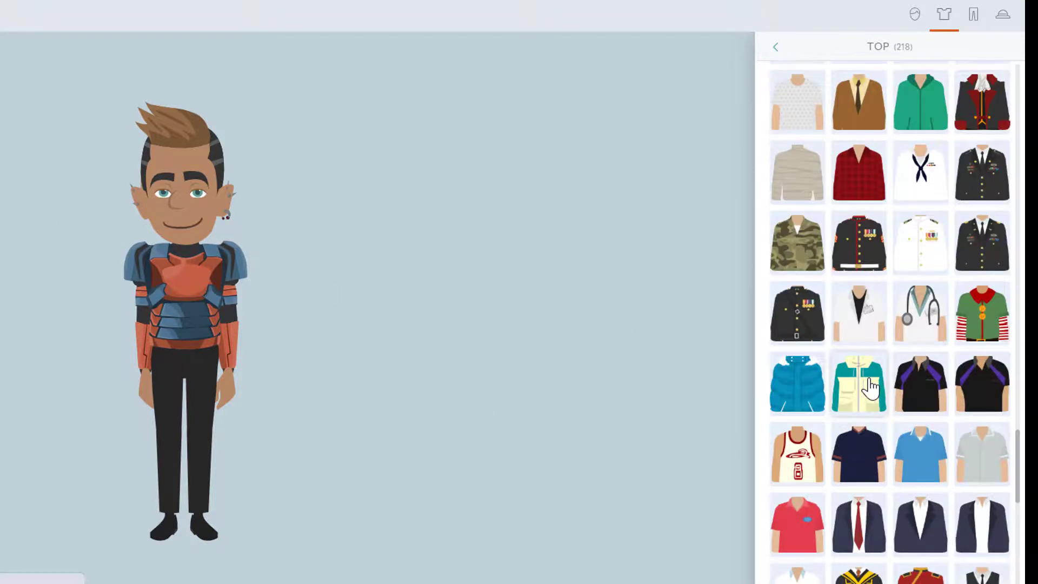
scroll(870, 387, "down", 4)
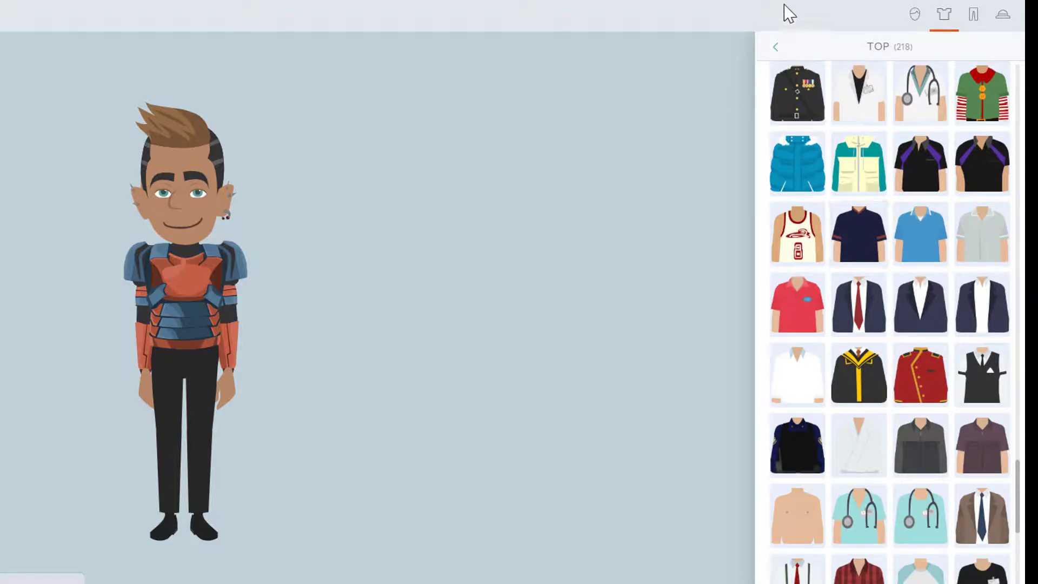
Step: Set the armor top's Color 1 to teal green and Color 2 to dark green 07392F
left_click(775, 49)
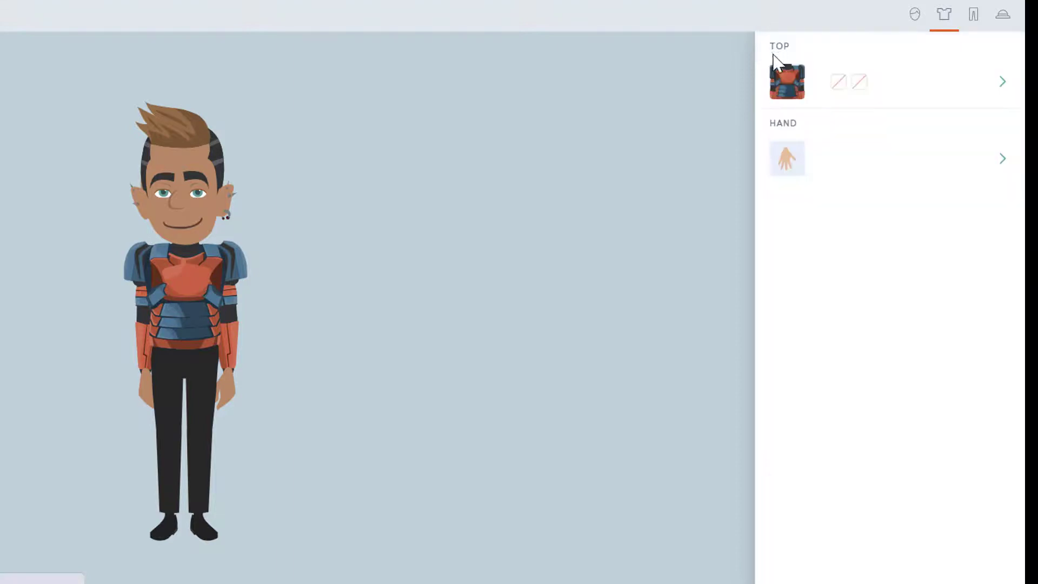
left_click(839, 84)
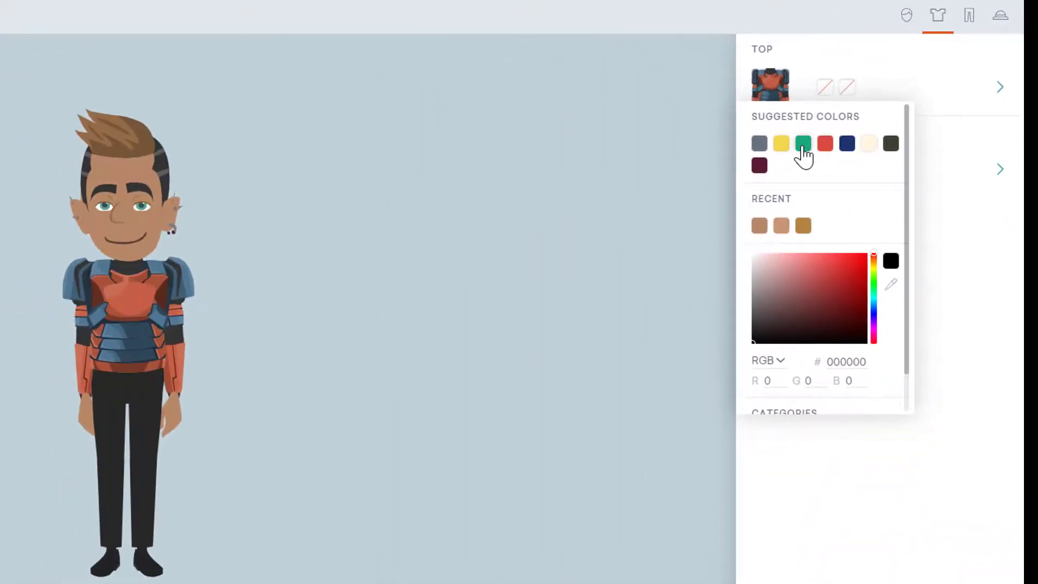
left_click(803, 145)
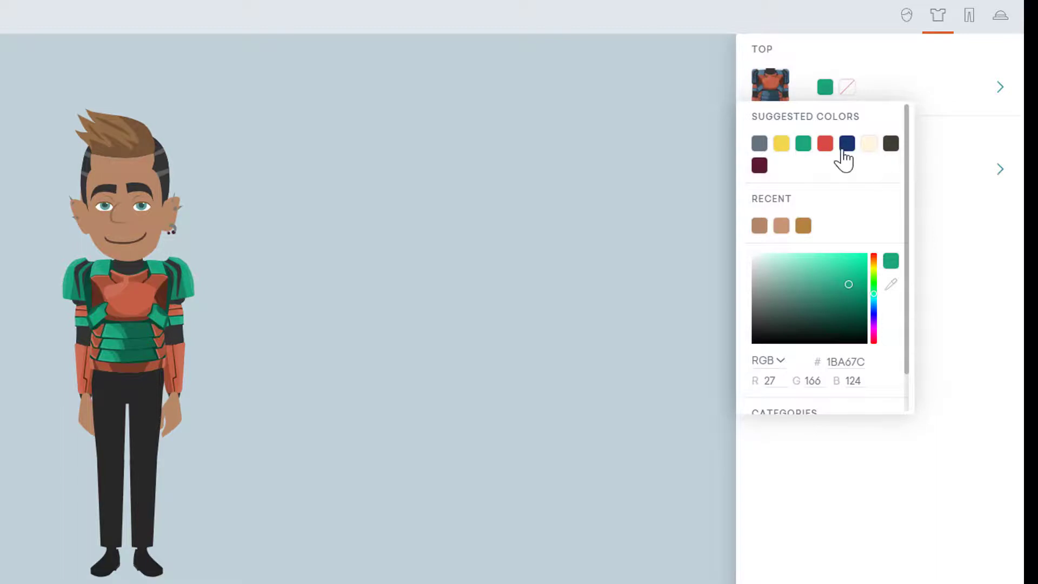
left_click(947, 157)
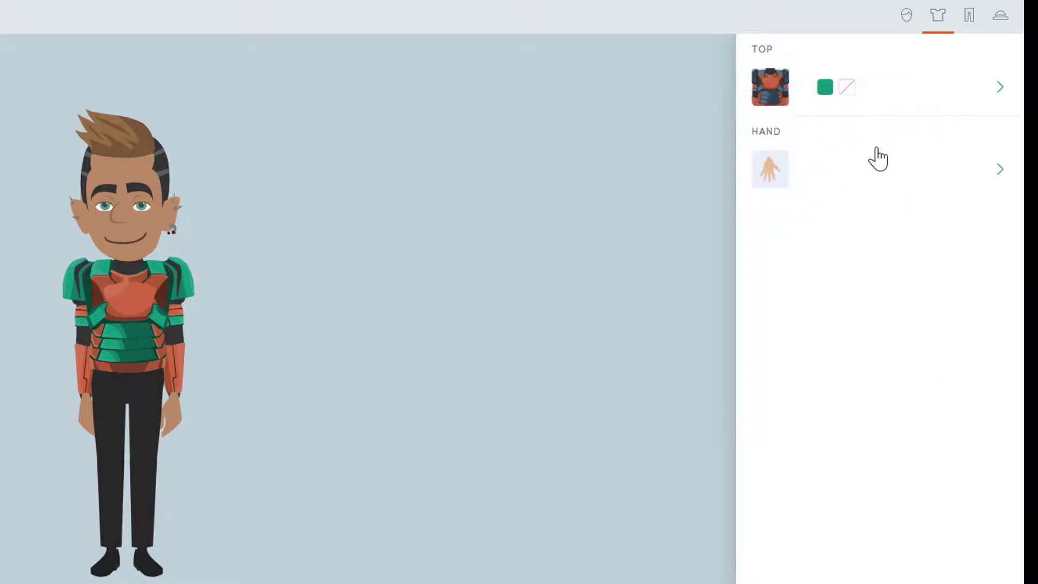
left_click(847, 89)
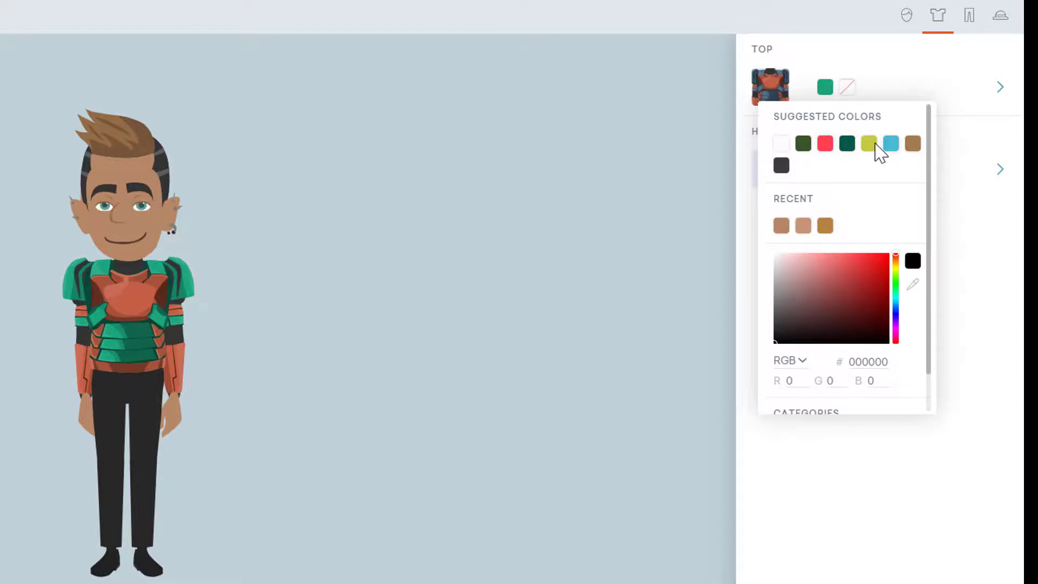
left_click(847, 145)
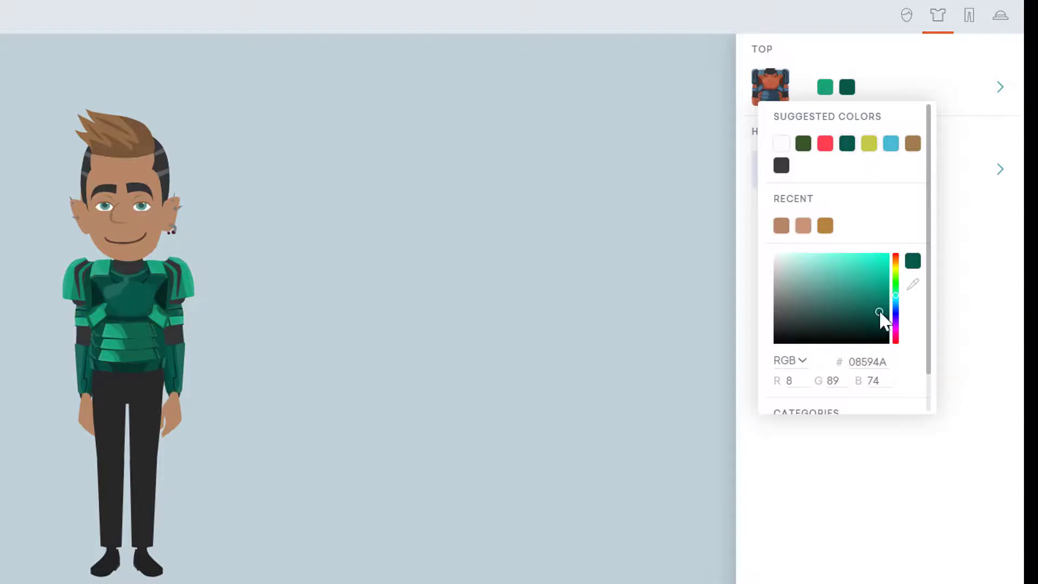
mouse_move(879, 314)
left_mouse_down()
mouse_move(878, 343)
mouse_move(877, 325)
left_mouse_up()
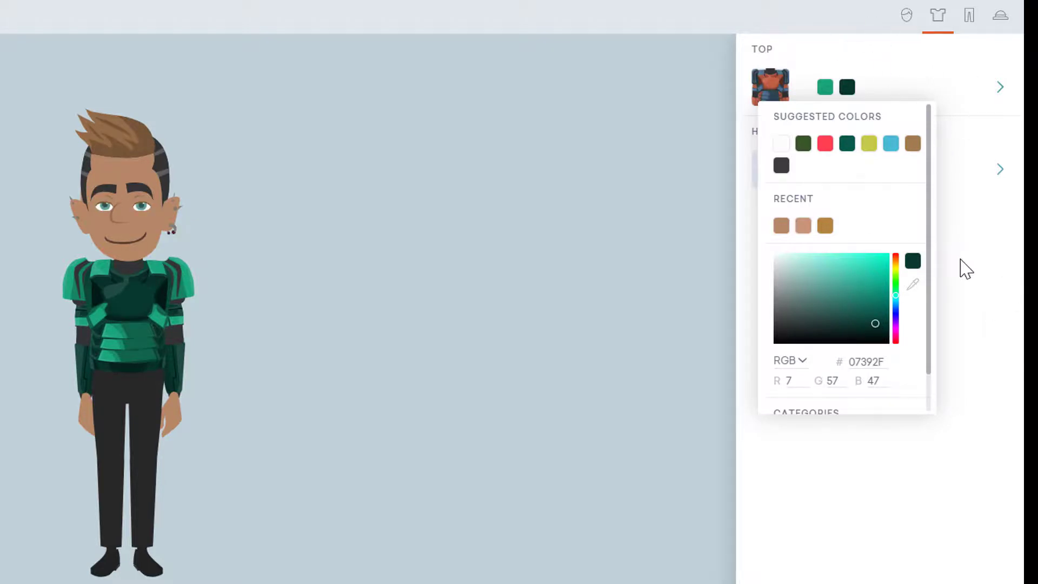
left_click(963, 269)
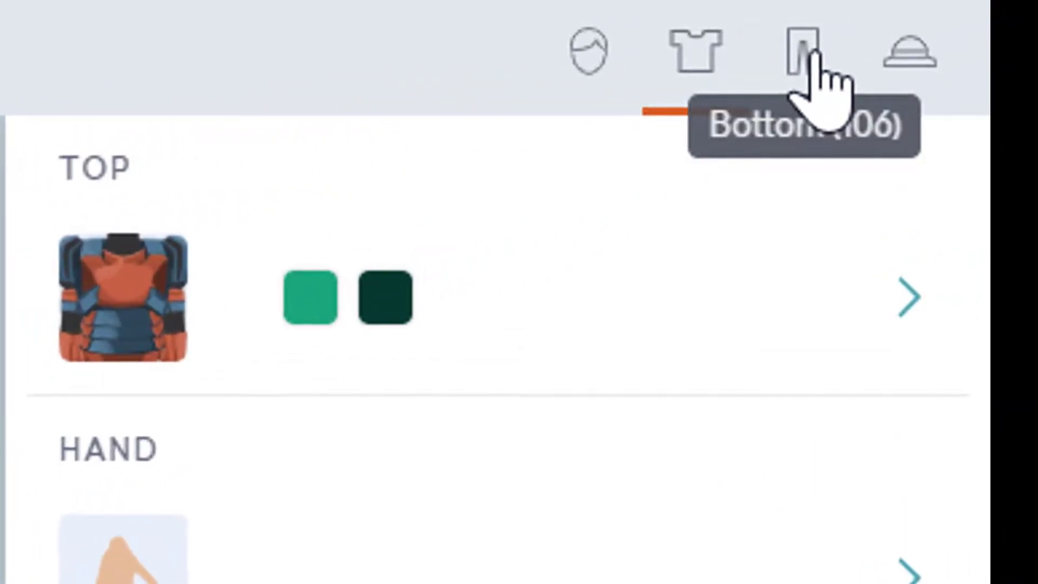
Step: Replace the dark red shoes with blue football cleats from the Feet options
left_click(806, 54)
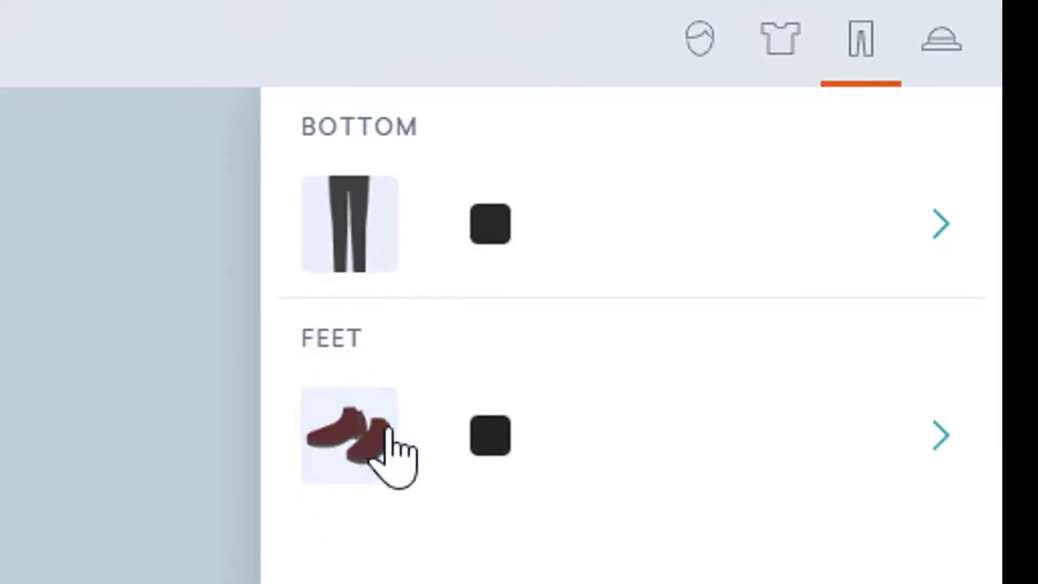
left_click(993, 439)
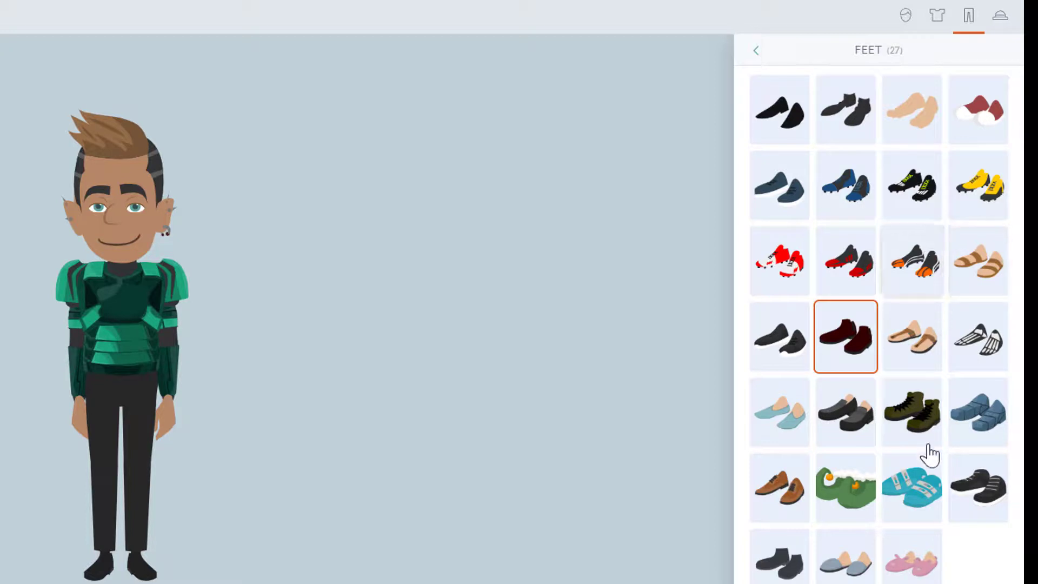
left_click(858, 192)
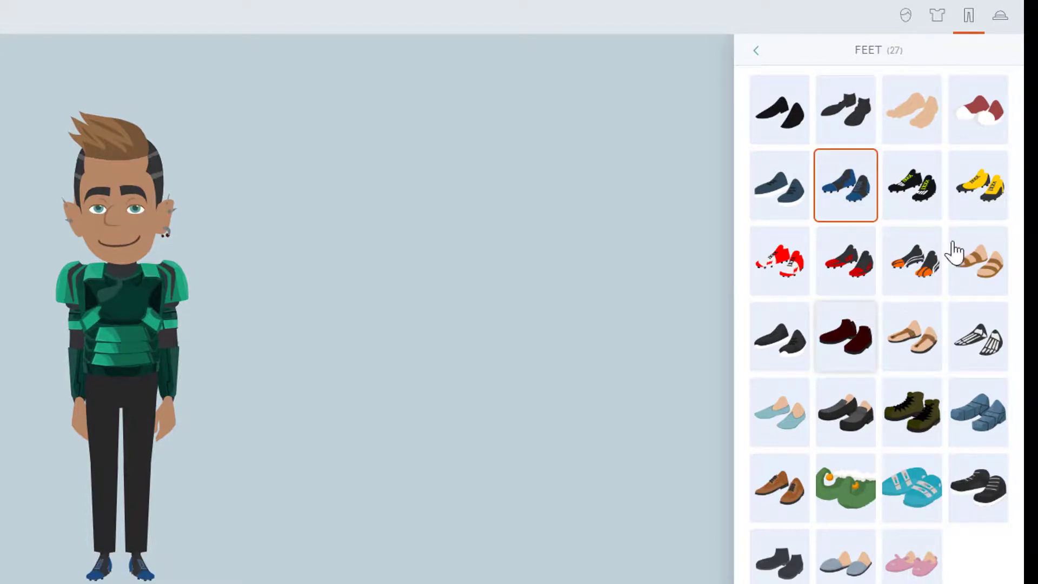
left_click(756, 50)
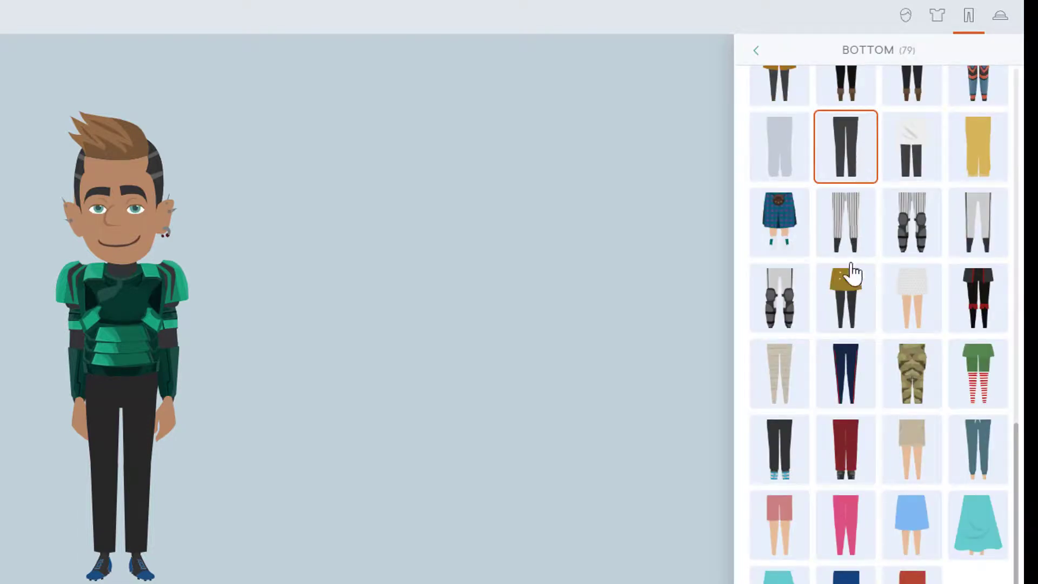
Step: Try torn dark shorts, blue pants, and green shorts with blue socks on the character
scroll(802, 355, "up", 2)
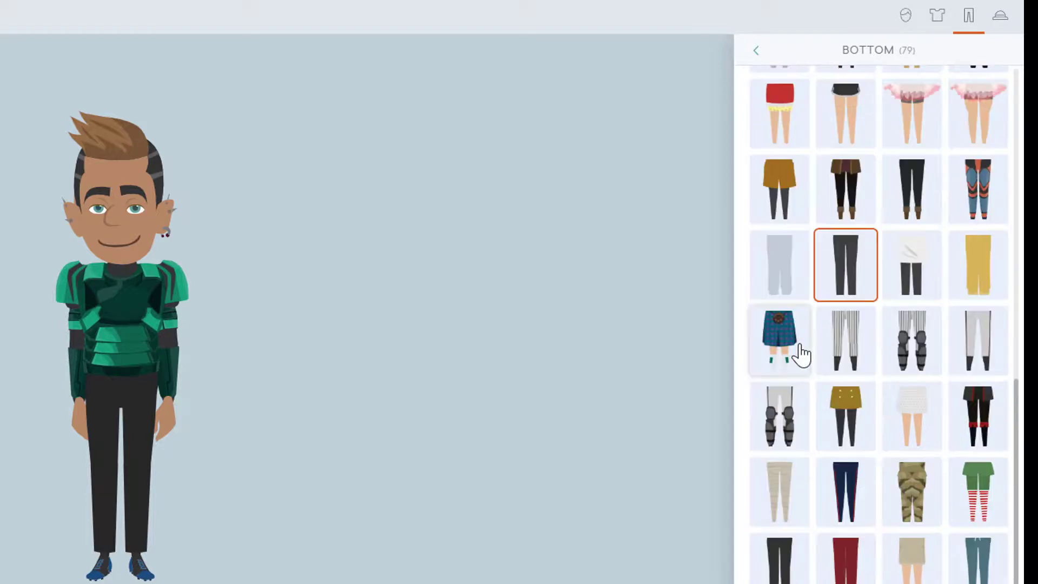
scroll(801, 355, "up", 2)
scroll(802, 355, "up", 12)
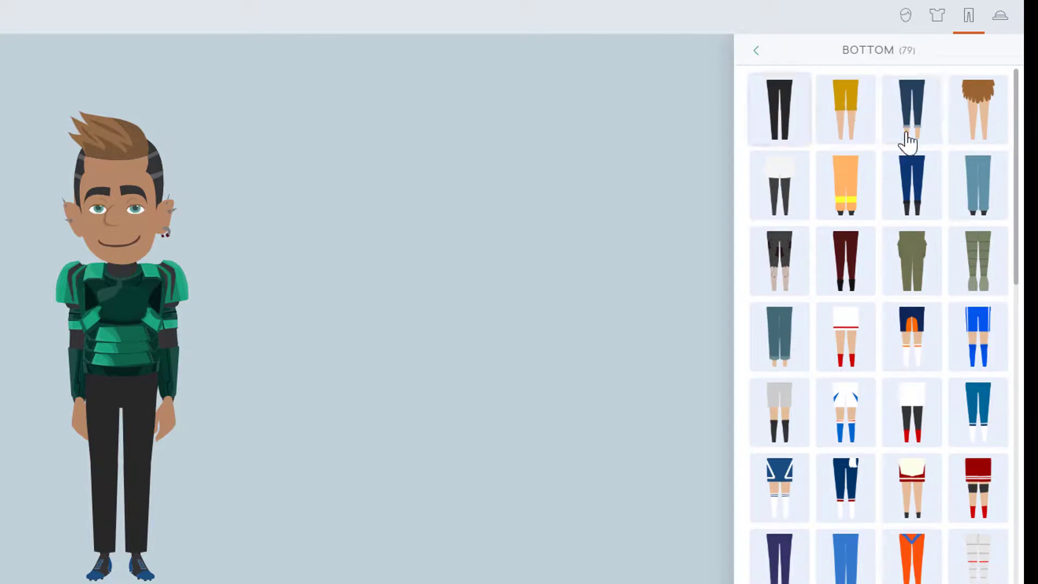
left_click(787, 276)
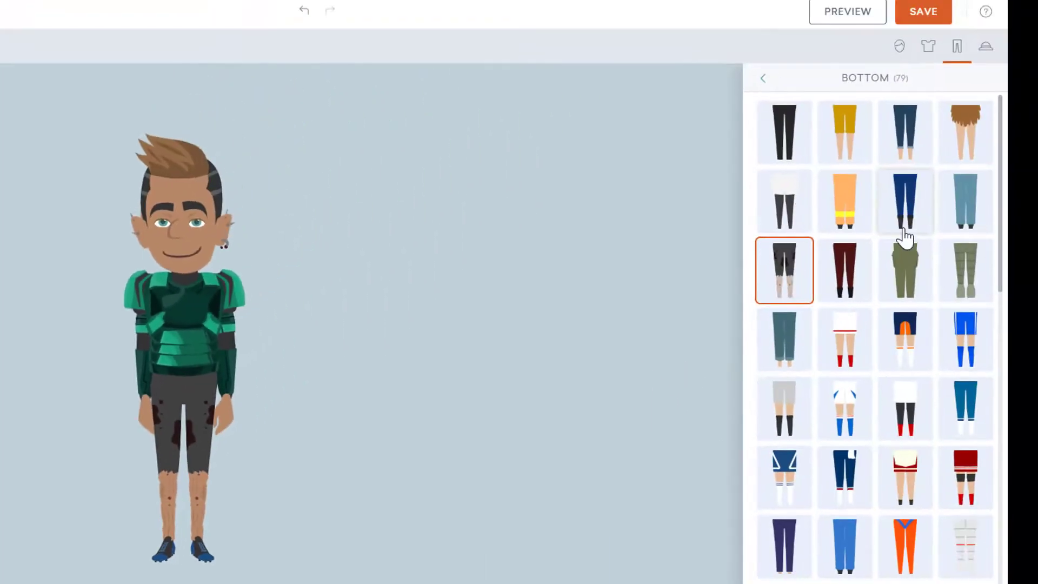
left_click(908, 212)
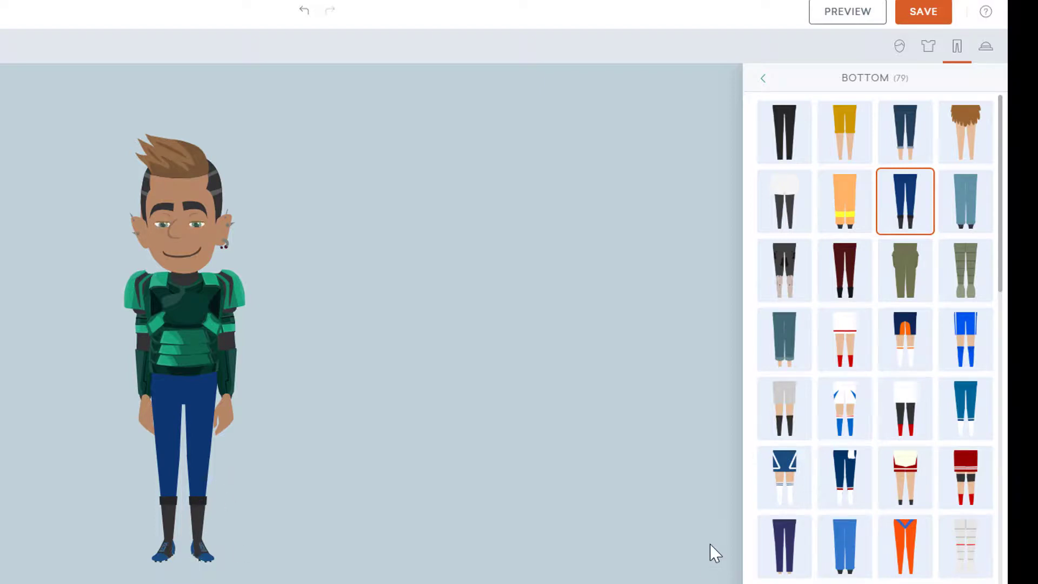
left_click(842, 417)
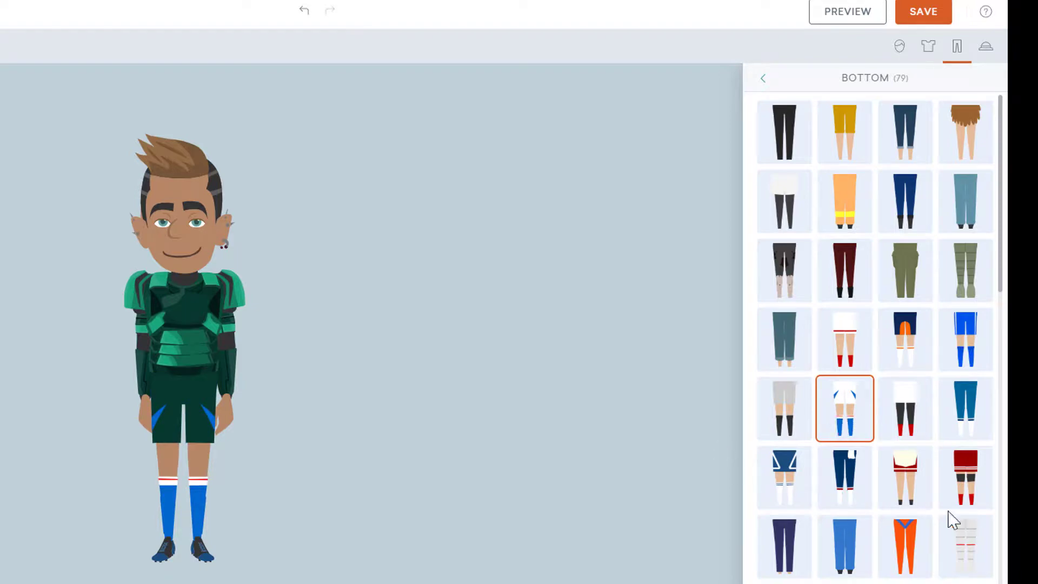
Step: Compare dark grey and navy striped trousers, then settle on plain dark trousers
scroll(922, 489, "down", 2)
scroll(922, 492, "down", 8)
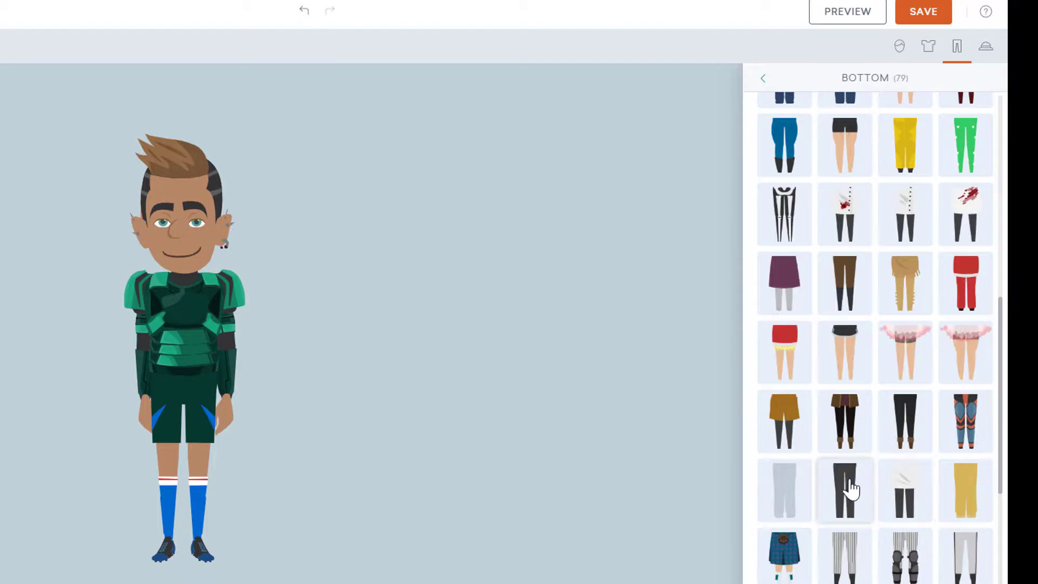
left_click(851, 489)
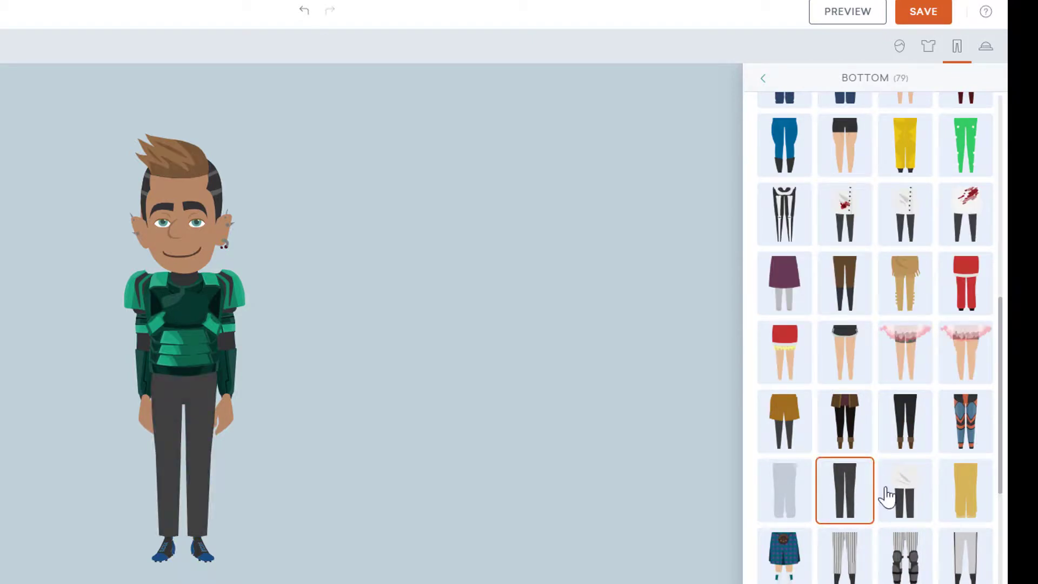
scroll(881, 506, "down", 4)
scroll(884, 511, "down", 2)
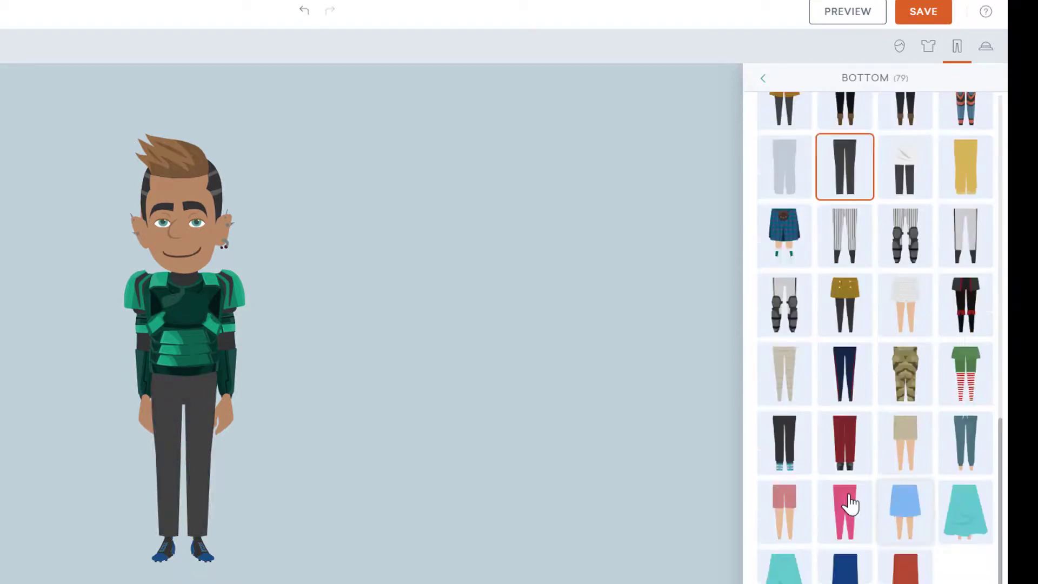
left_click(840, 377)
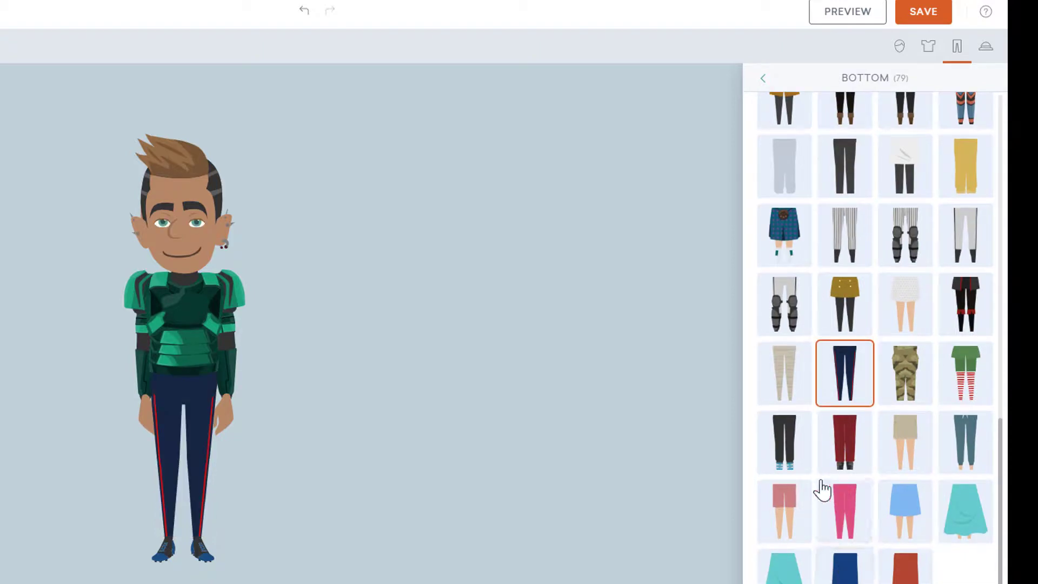
scroll(790, 470, "up", 4)
scroll(792, 470, "up", 8)
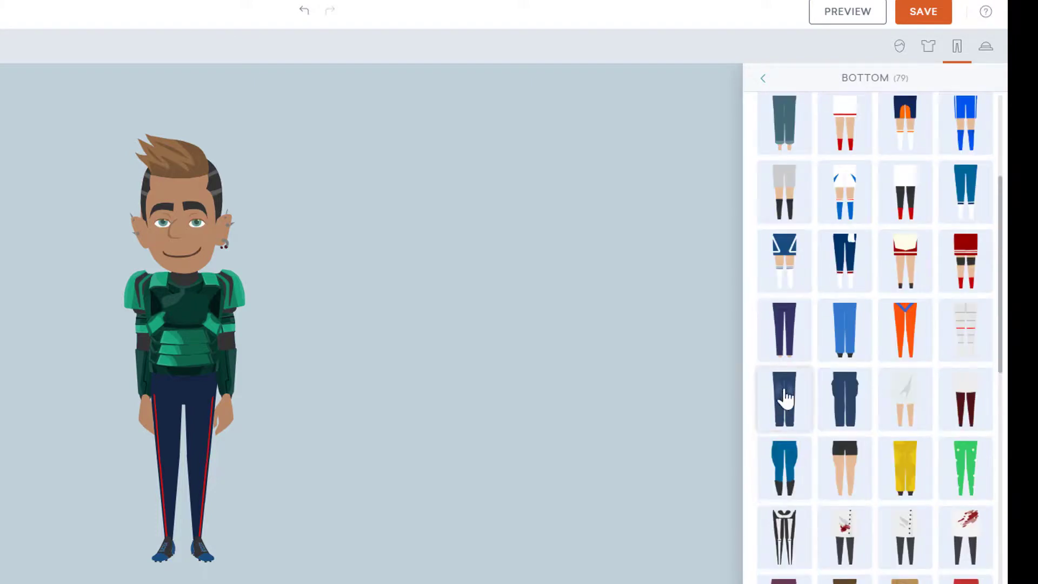
scroll(812, 412, "up", 2)
scroll(812, 412, "up", 2)
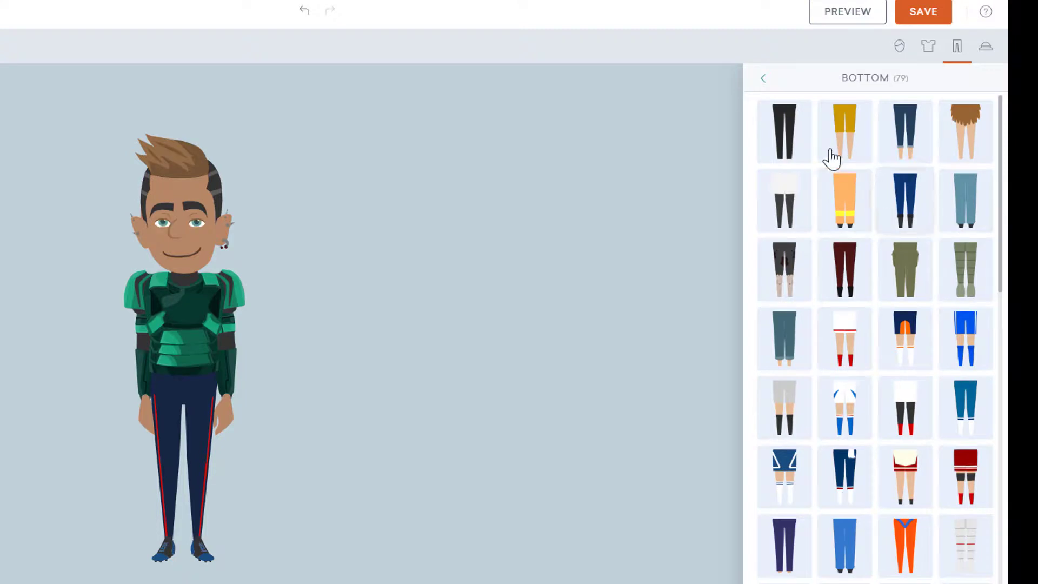
left_click(794, 139)
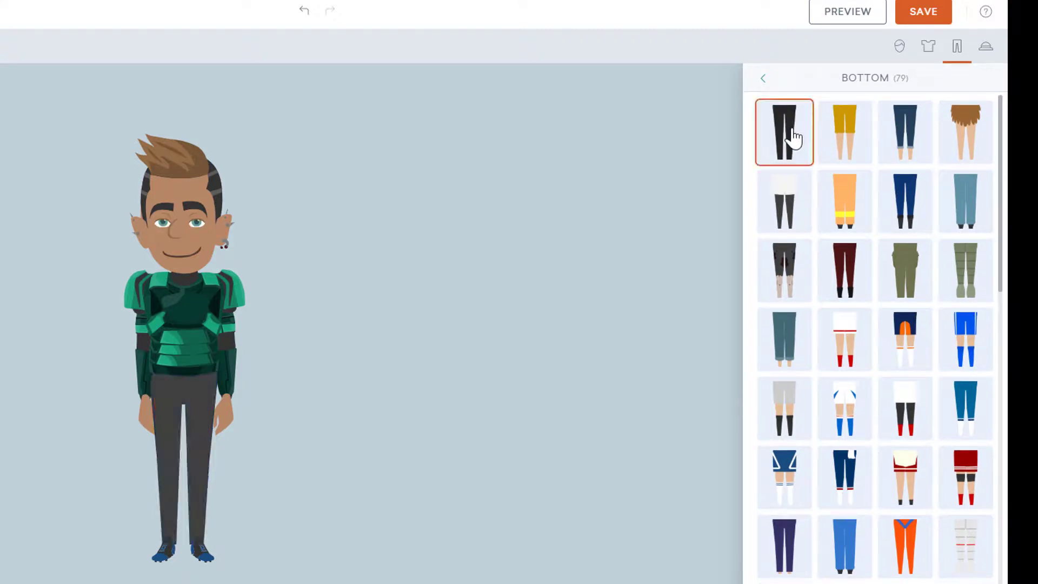
Step: Recolour the trousers near-black 080909, starting from the recent dark green swatch
left_click(763, 80)
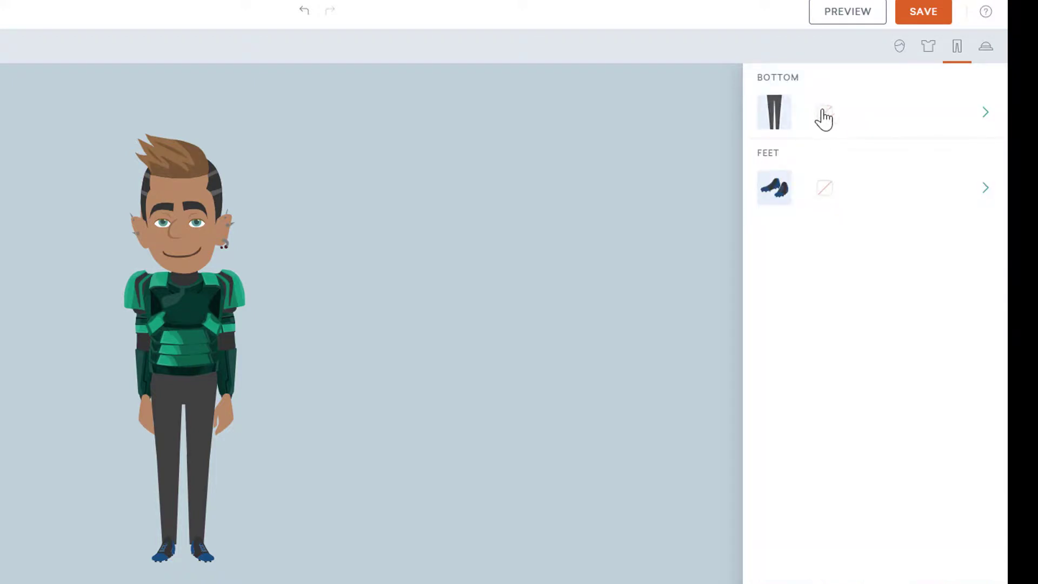
left_click(824, 114)
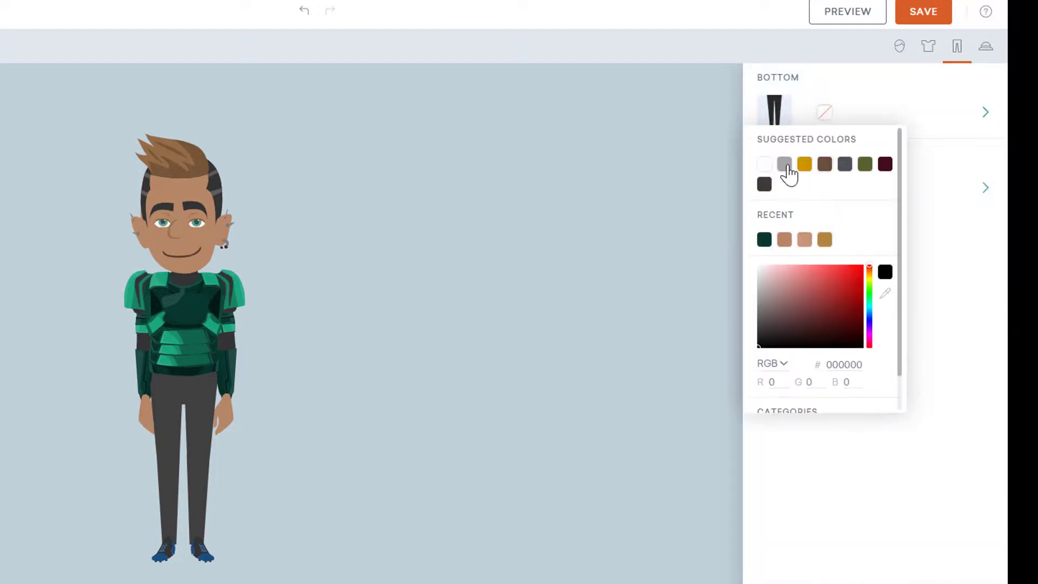
left_click(764, 239)
left_click_drag(816, 342, 760, 346)
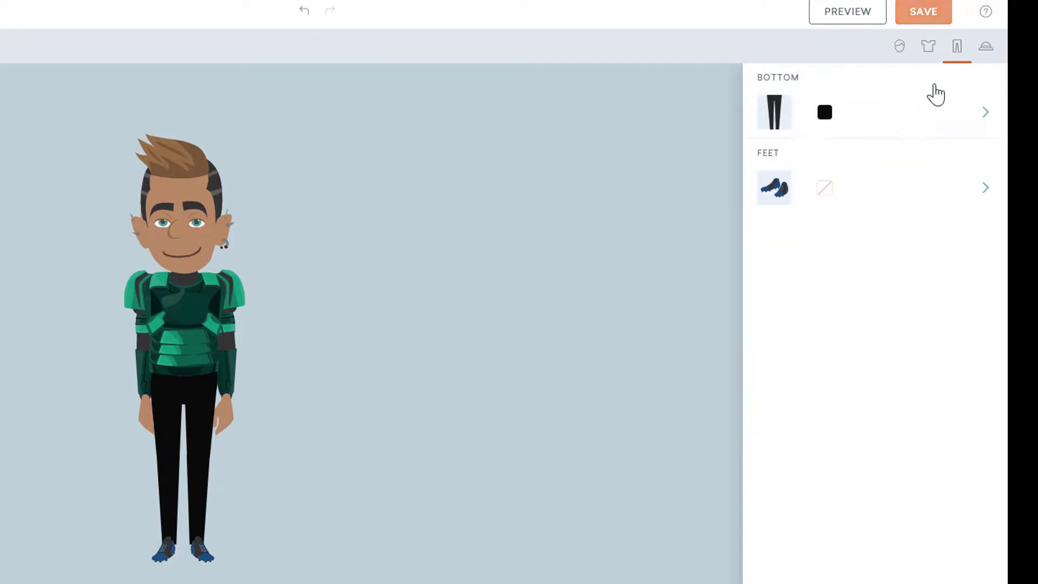
Step: Add a first accessory, trying mustache, beards and a goatee before choosing the dark yellow-eyed mask
left_click(984, 50)
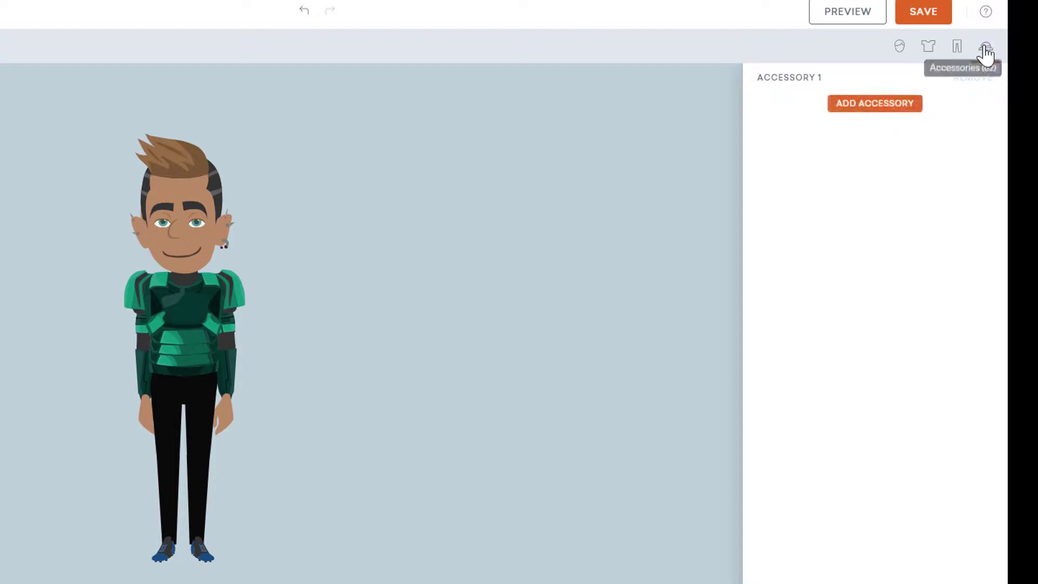
left_click(844, 123)
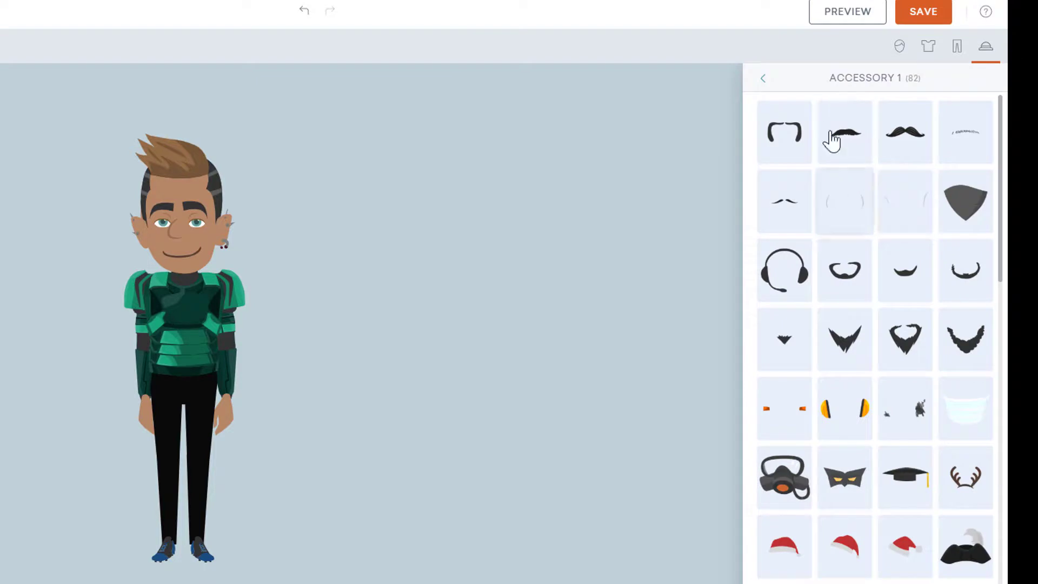
left_click(848, 136)
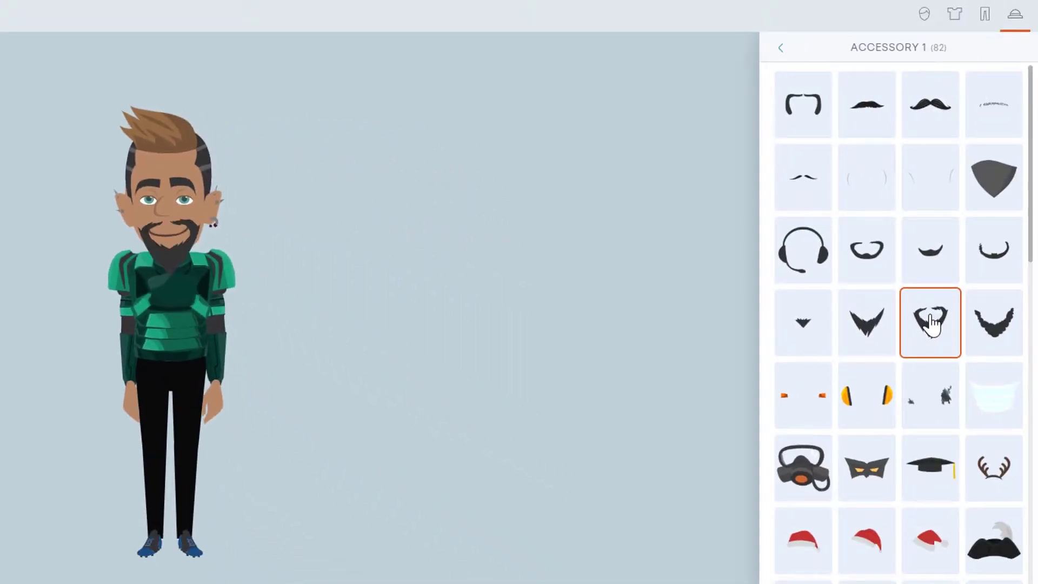
left_click(867, 320)
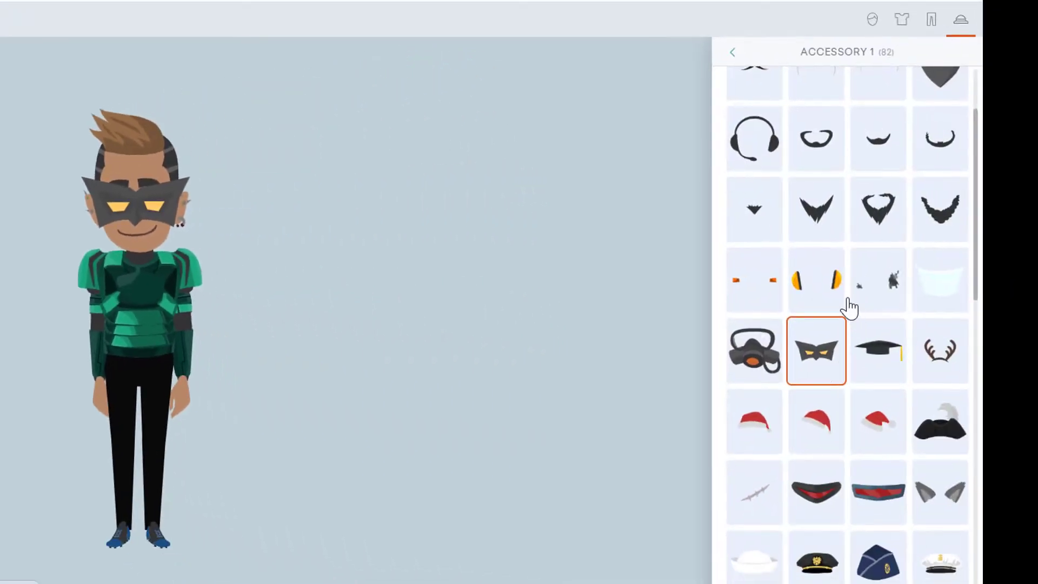
scroll(849, 308, "down", 4)
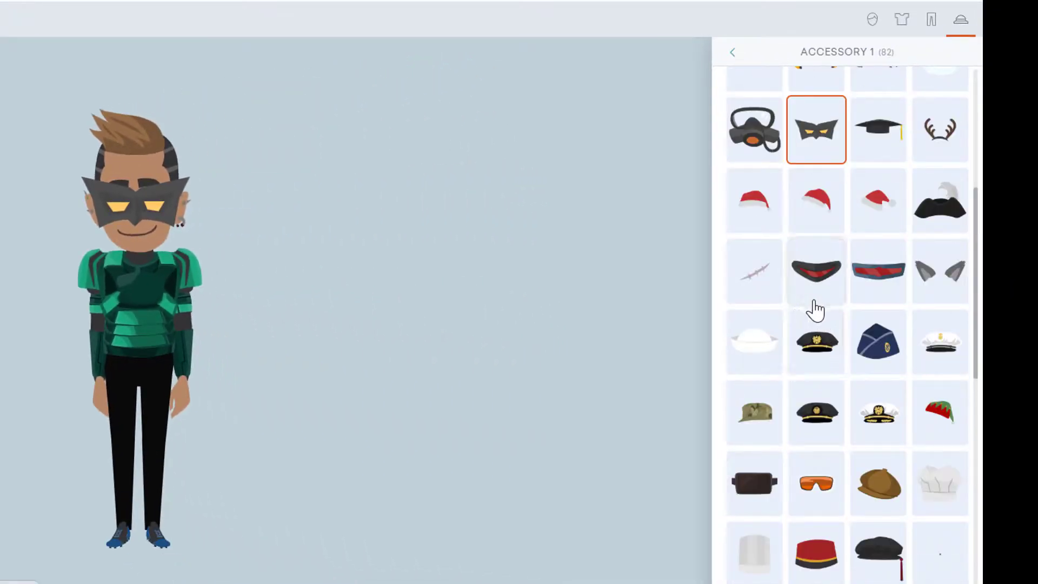
scroll(816, 306, "down", 4)
scroll(819, 309, "down", 2)
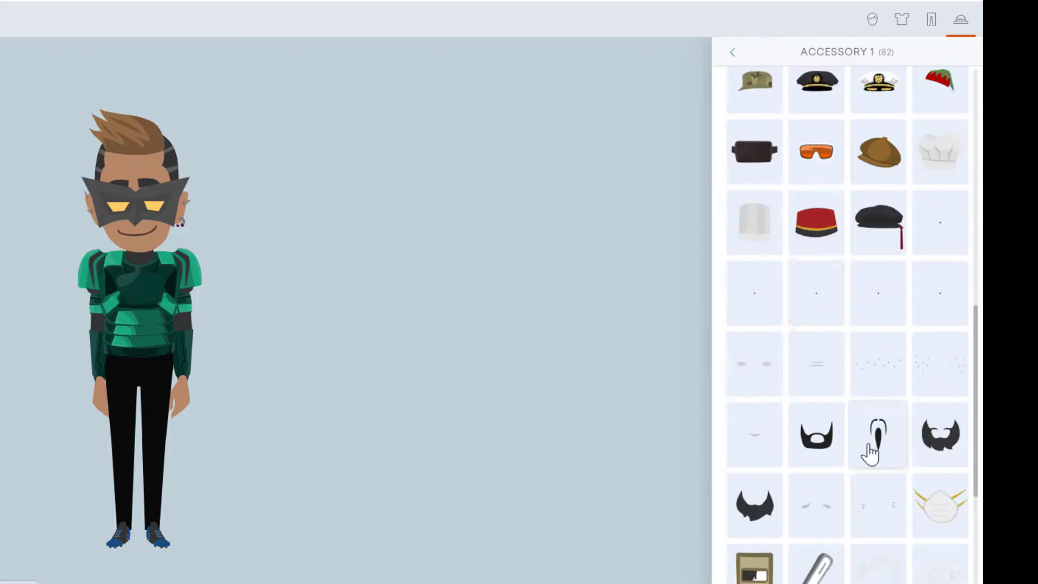
left_click(827, 442)
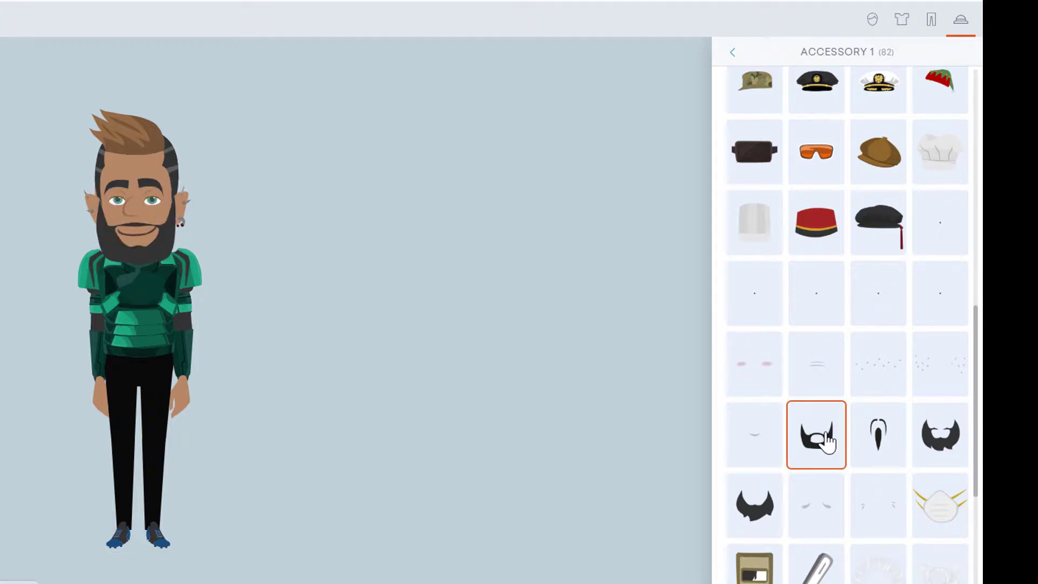
left_click(874, 444)
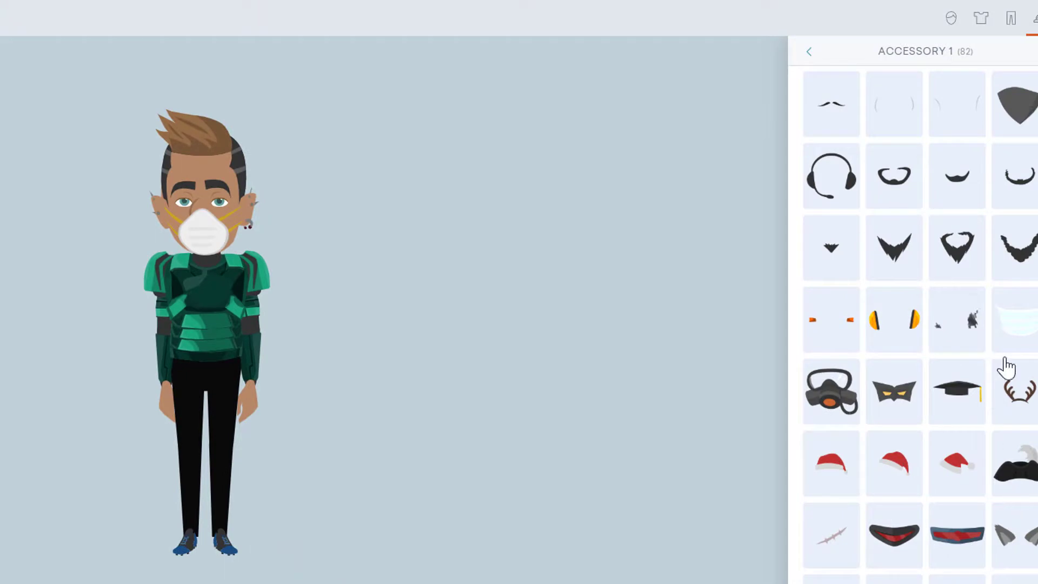
left_click(900, 398)
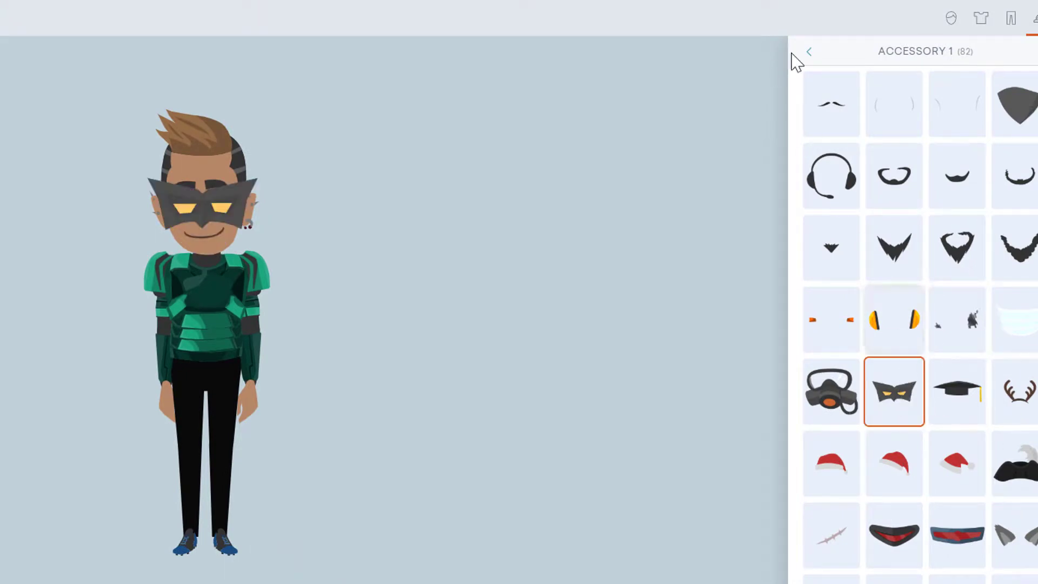
left_click(809, 52)
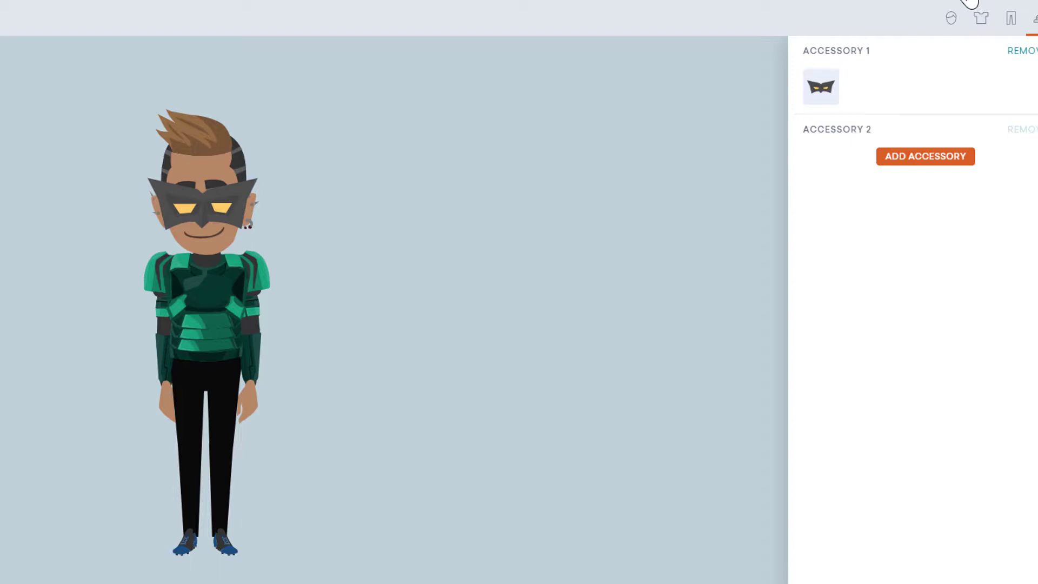
Step: Save the custom character and go to the Vyond Studio video editor
left_click(969, 3)
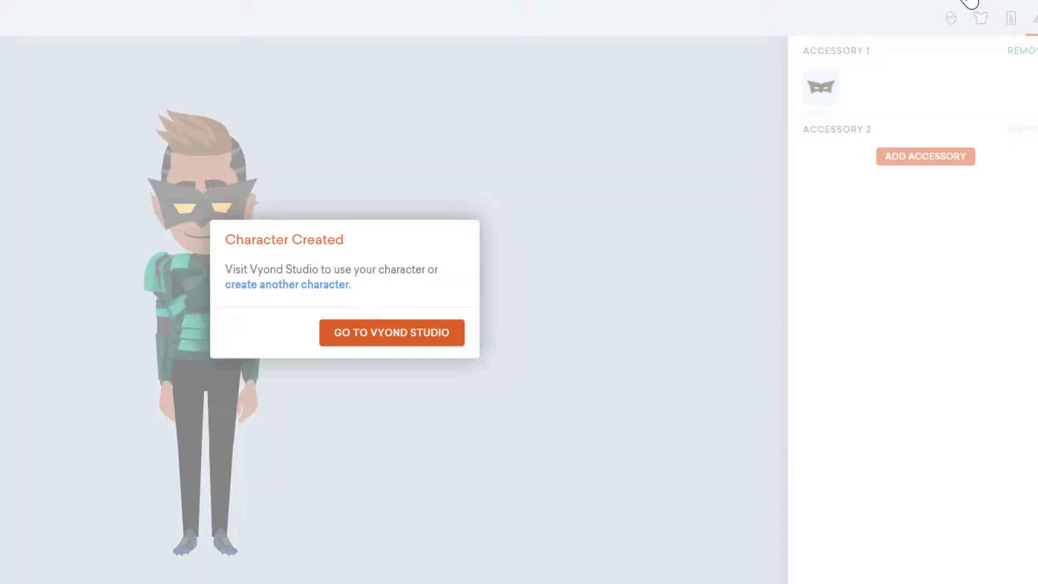
left_click(427, 339)
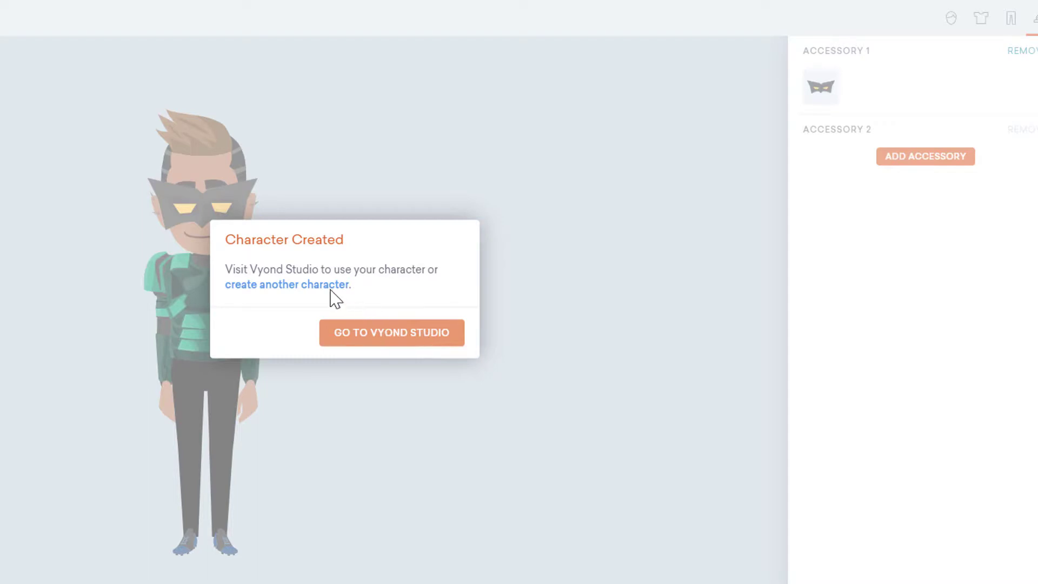
left_click(373, 341)
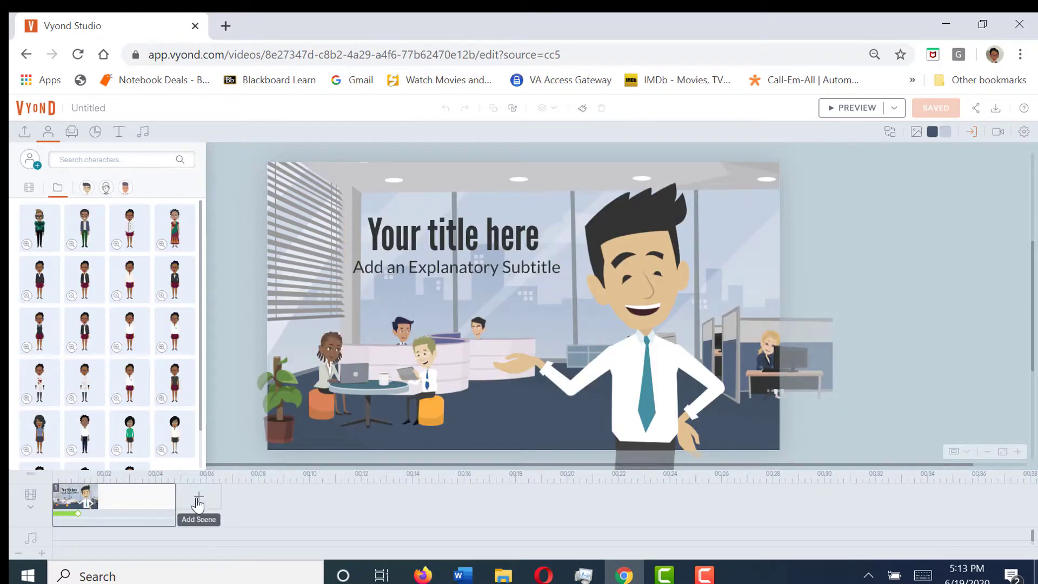
Step: Delete the office template scene and insert the Super Heroes 'Versus' template, Super Sally vs. The Invaders
right_click(156, 506)
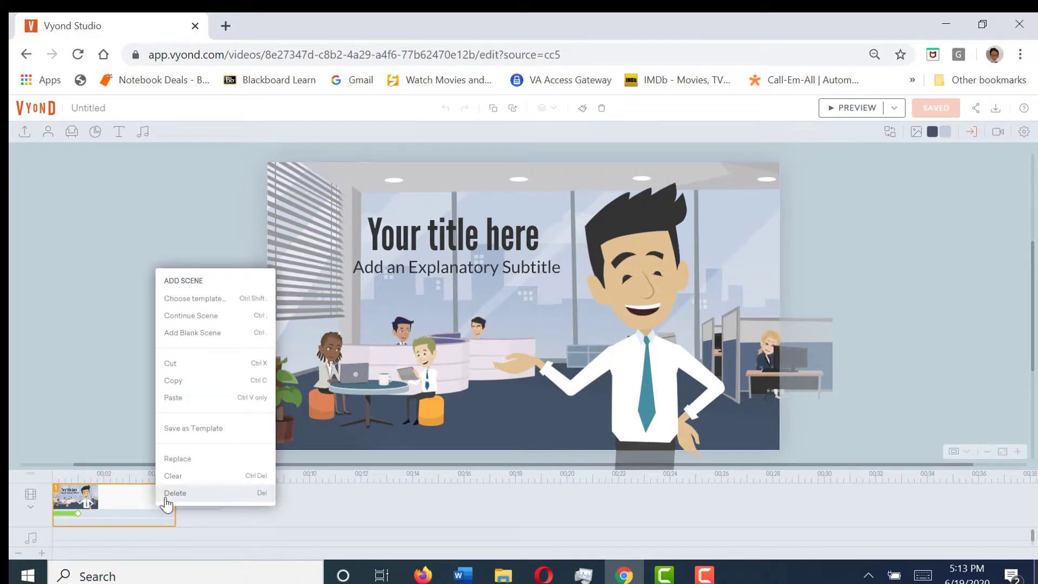
left_click(166, 493)
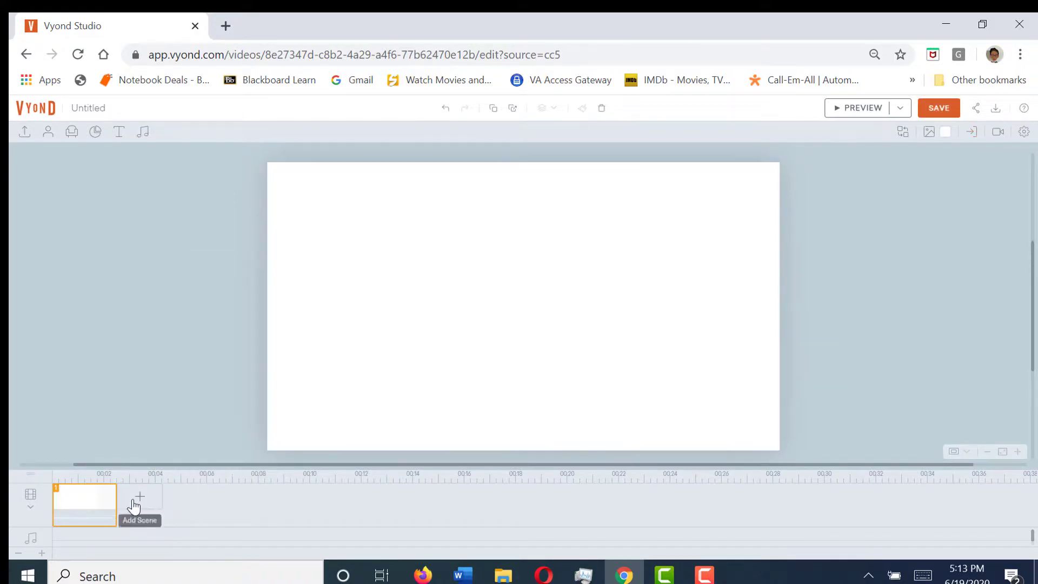
left_click(133, 509)
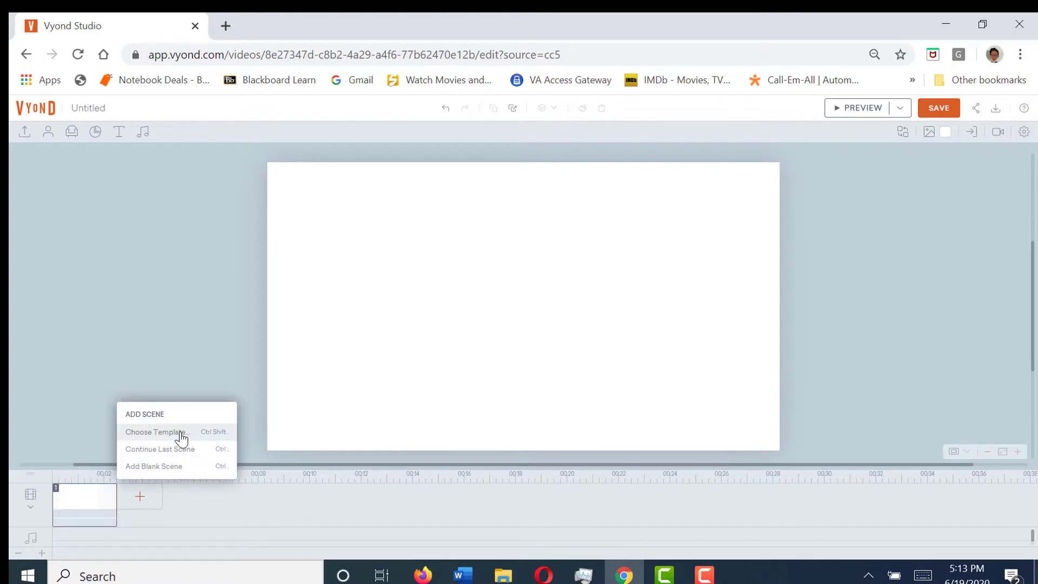
left_click(181, 433)
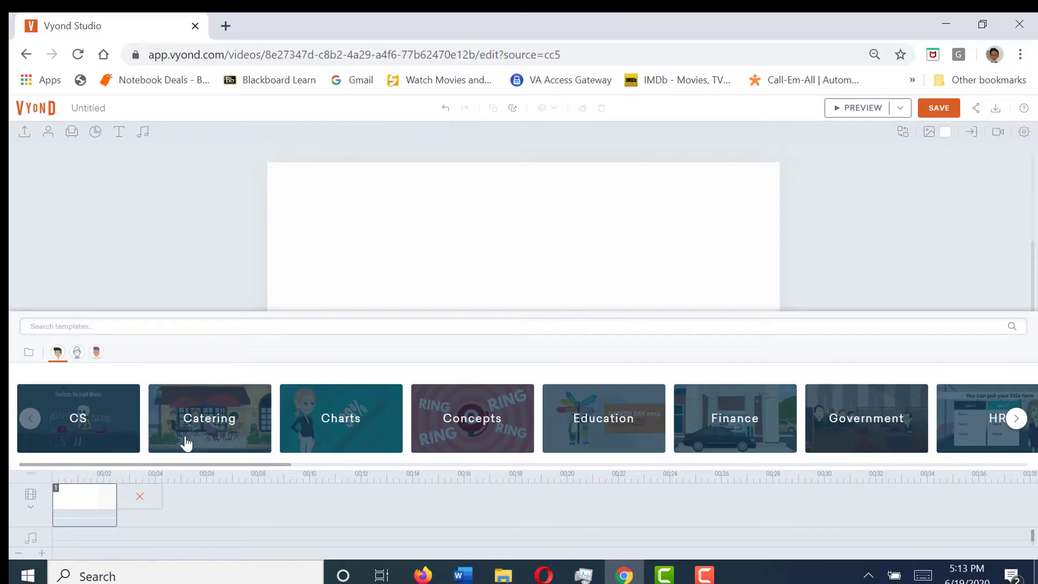
left_click_drag(174, 464, 842, 489)
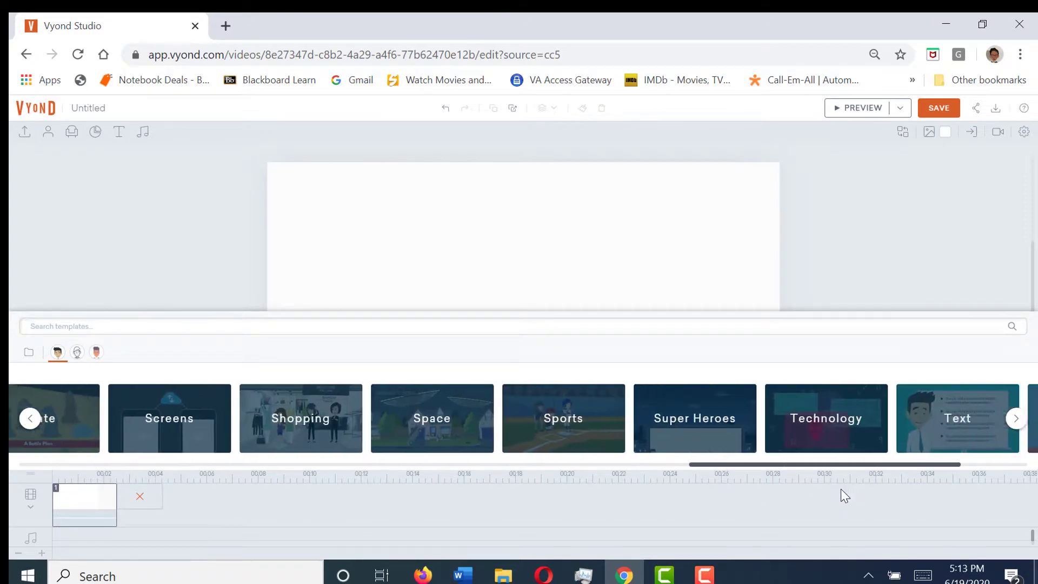
left_click(676, 428)
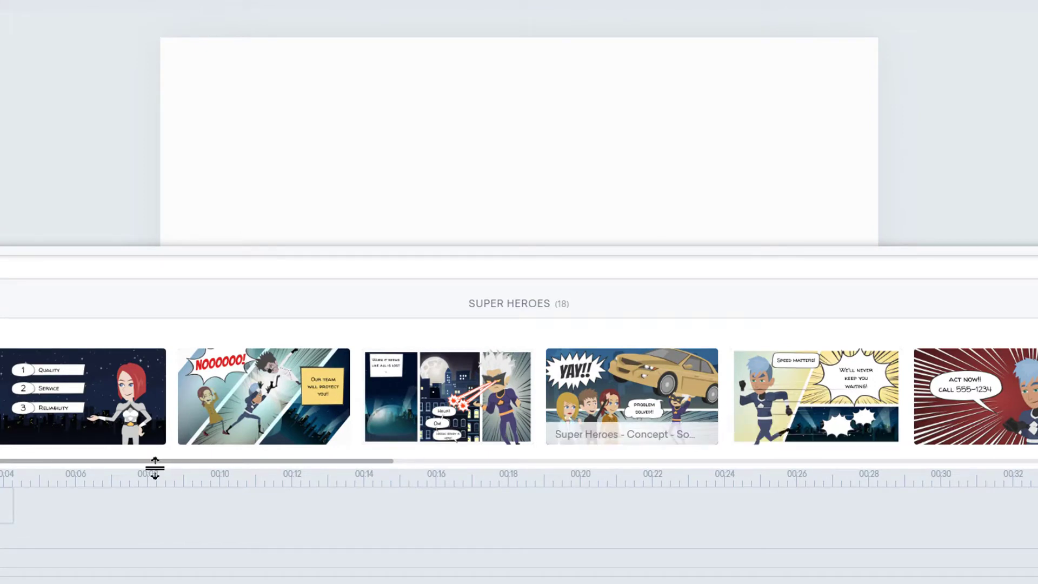
left_click_drag(248, 462, 1015, 466)
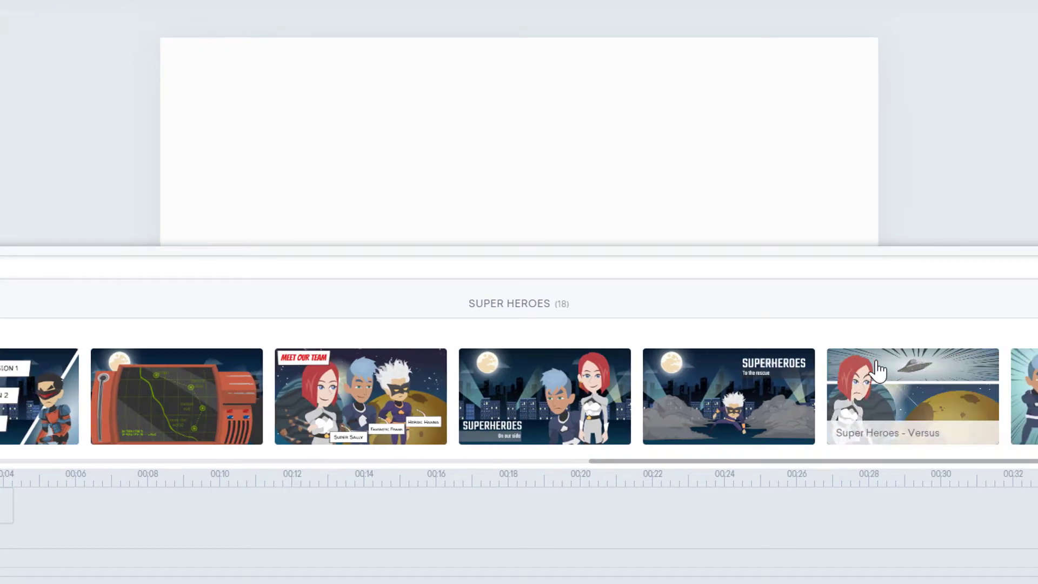
left_click(878, 370)
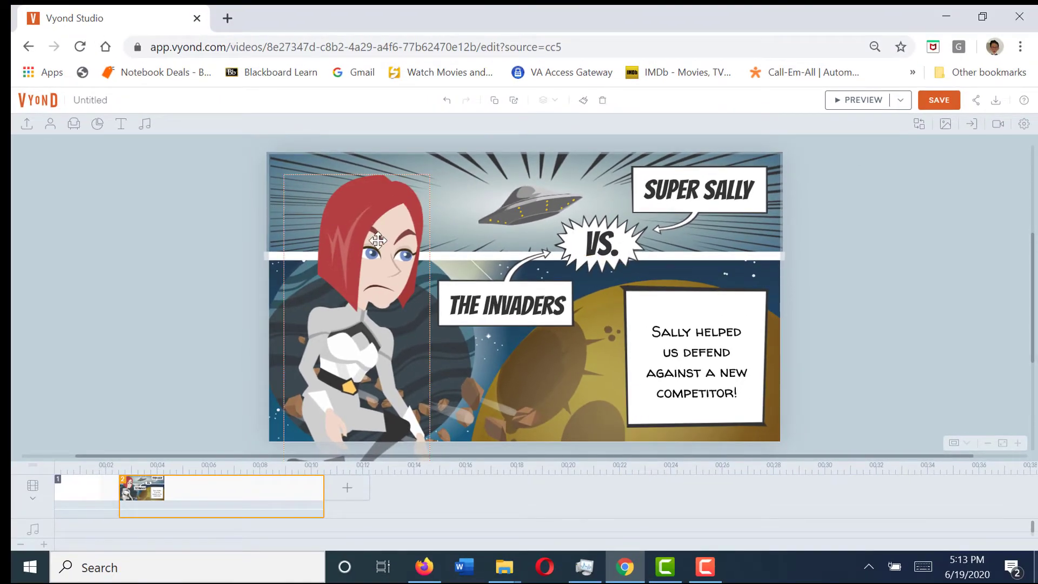
Step: Replace Super Sally with the Untitled custom character in green armour and mask
left_click(377, 239)
right_click(378, 240)
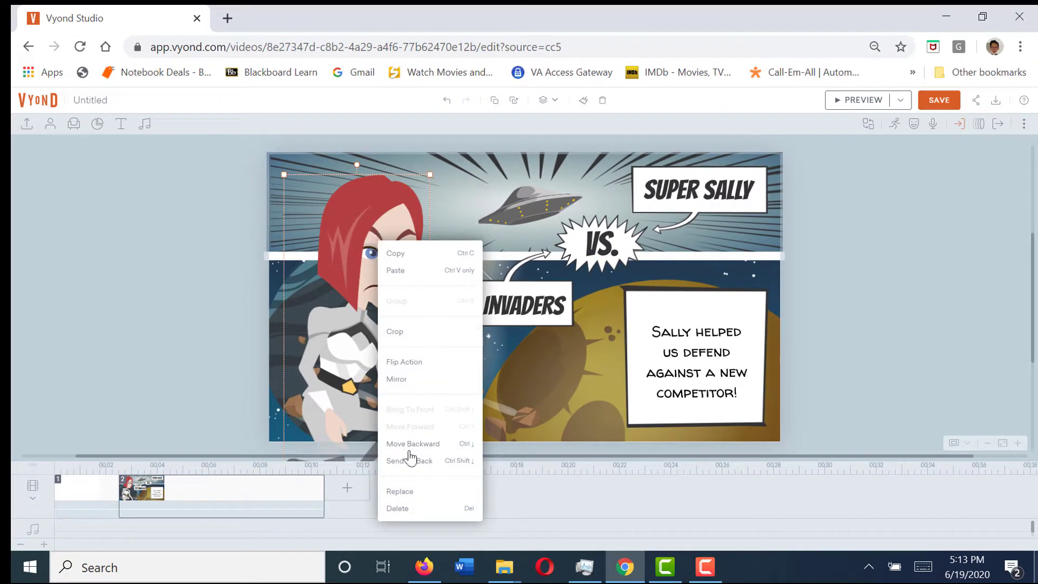
left_click(435, 494)
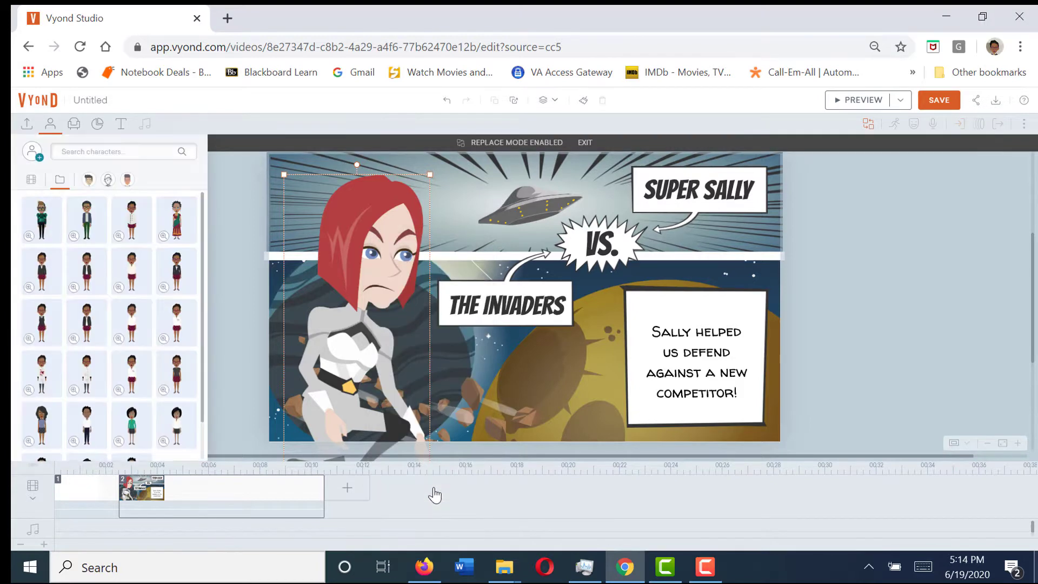
left_click(46, 222)
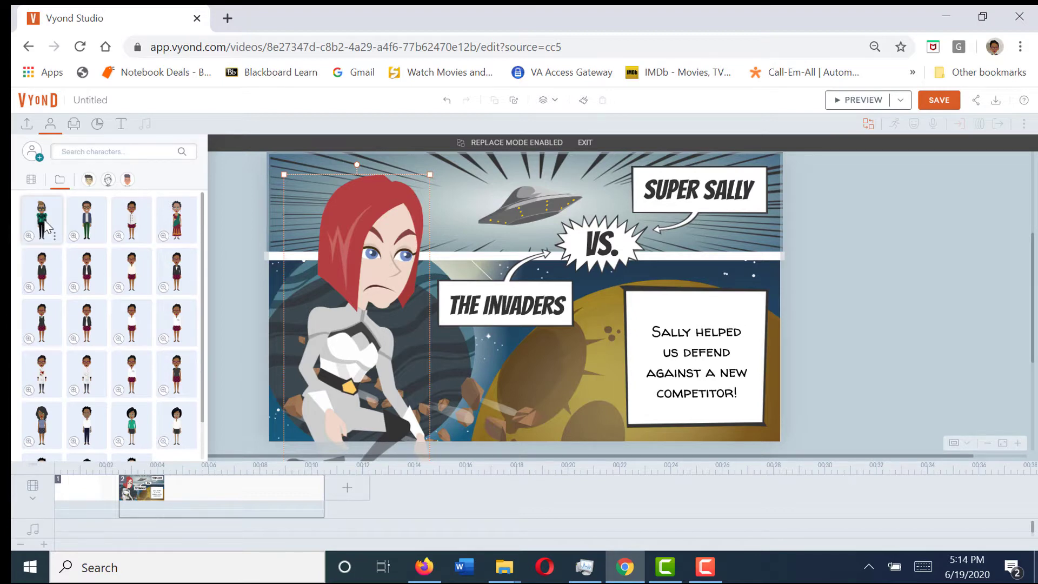
left_click(817, 270)
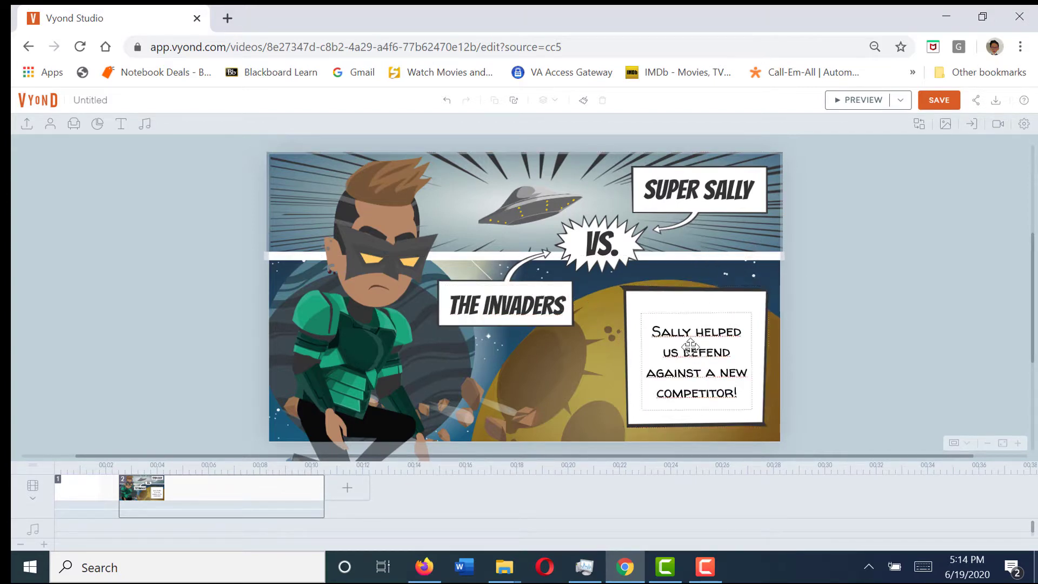
Step: Delete the 'Sally helped us defend' caption and its empty white panel
left_click(676, 372)
right_click(676, 372)
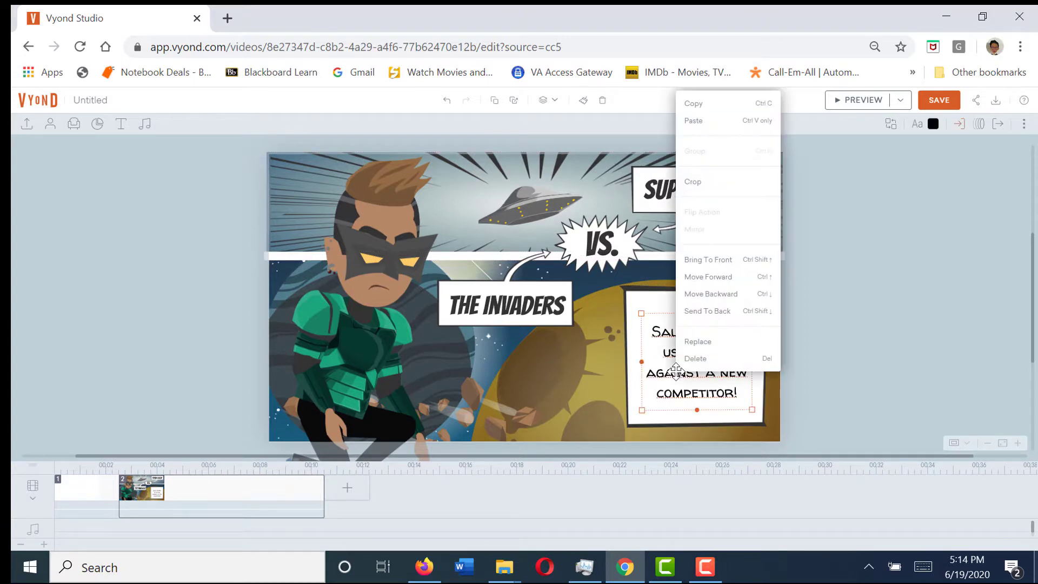
left_click(687, 361)
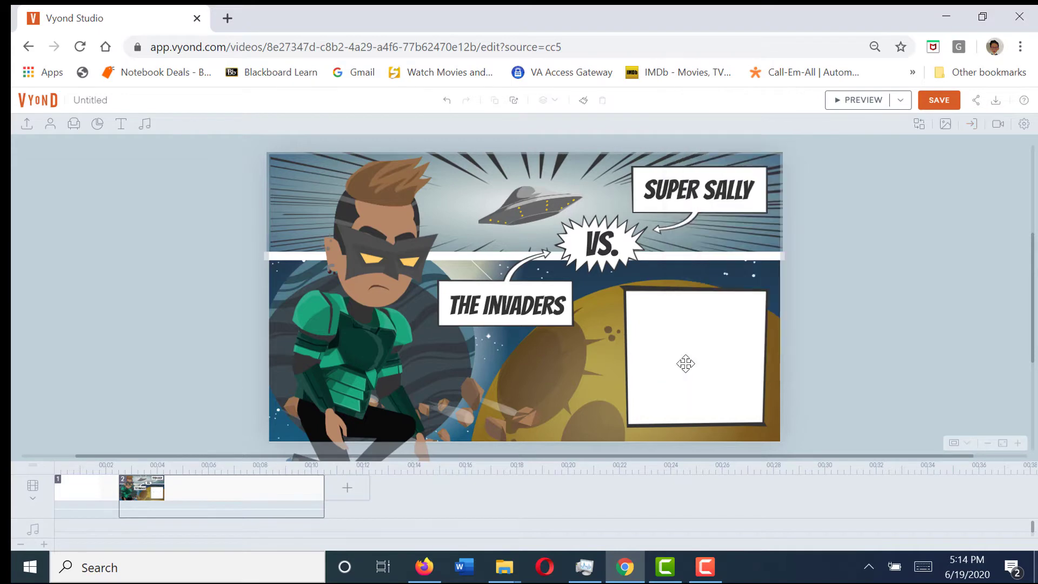
right_click(687, 360)
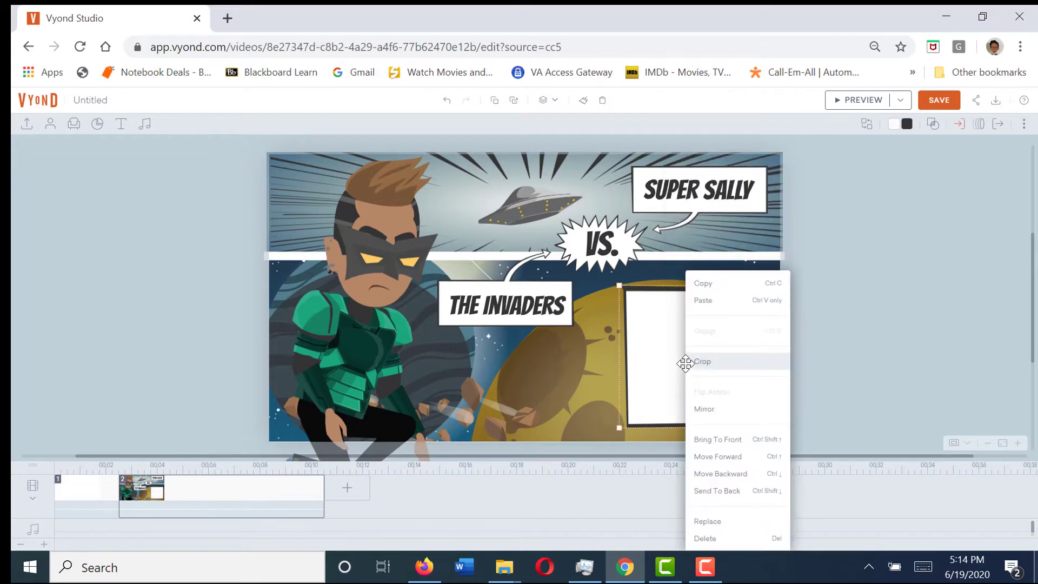
left_click(724, 539)
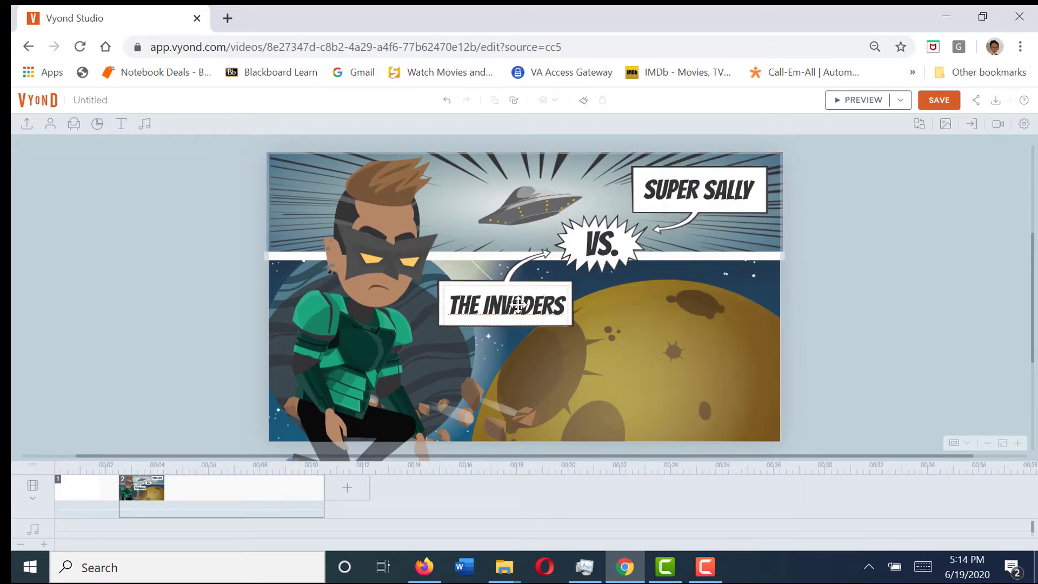
Step: Change the heading from SUPER SALLY to SUPERMAN
left_click(698, 191)
right_click(698, 191)
left_click(694, 189)
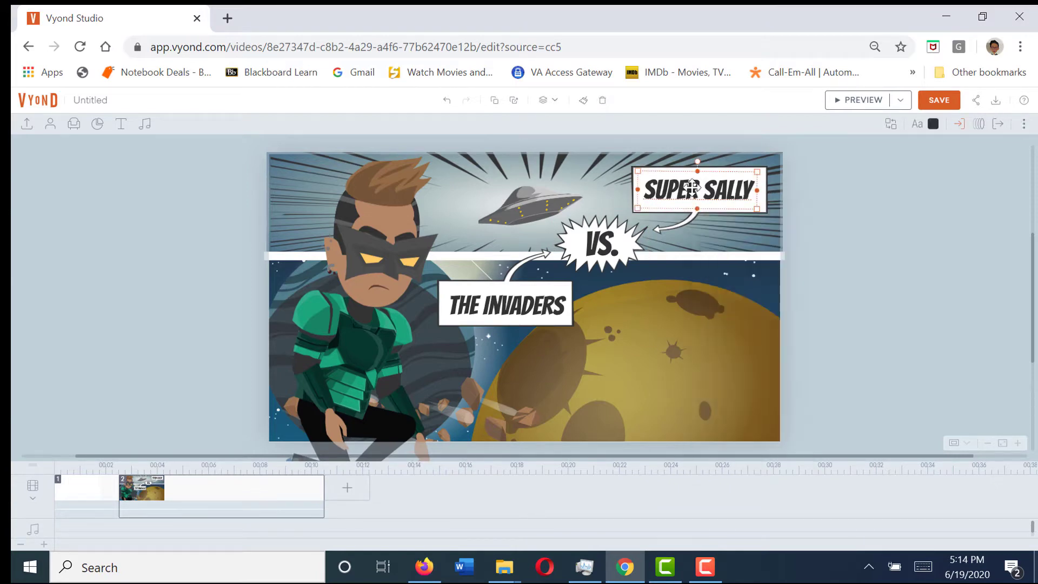
double_click(692, 187)
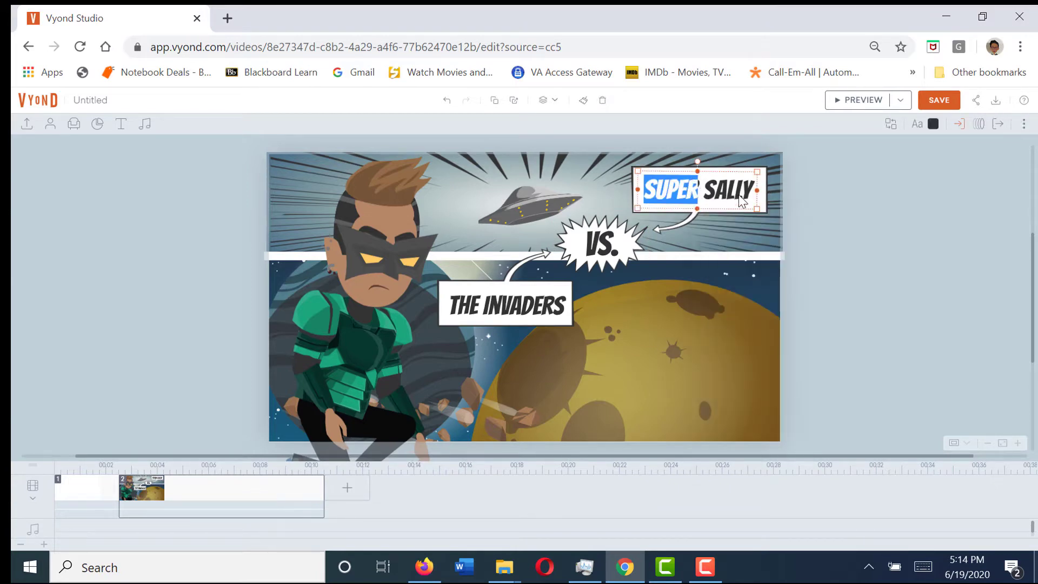
left_click_drag(703, 195, 751, 199)
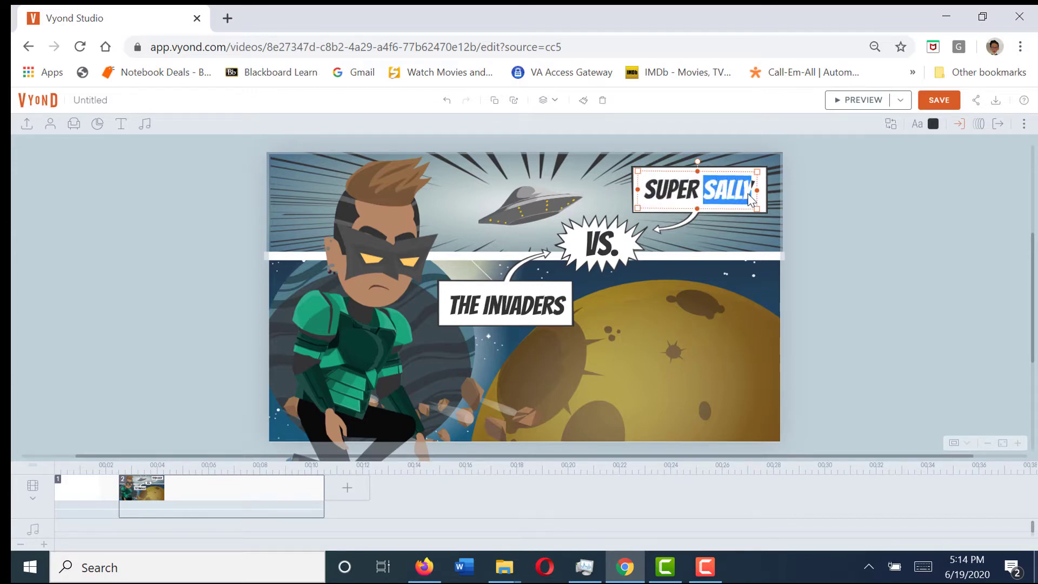
key("BackSpace")
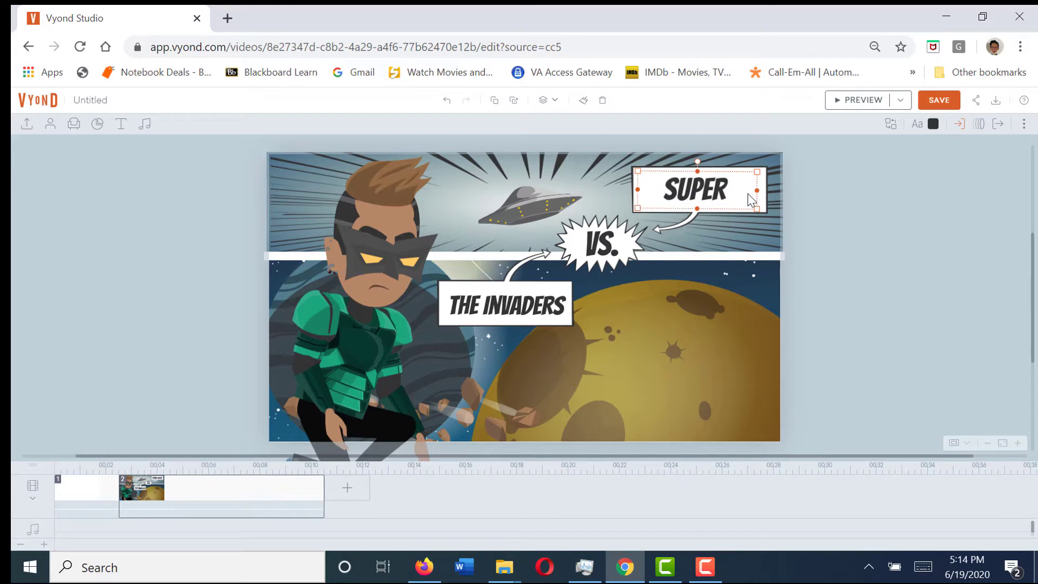
key("BackSpace")
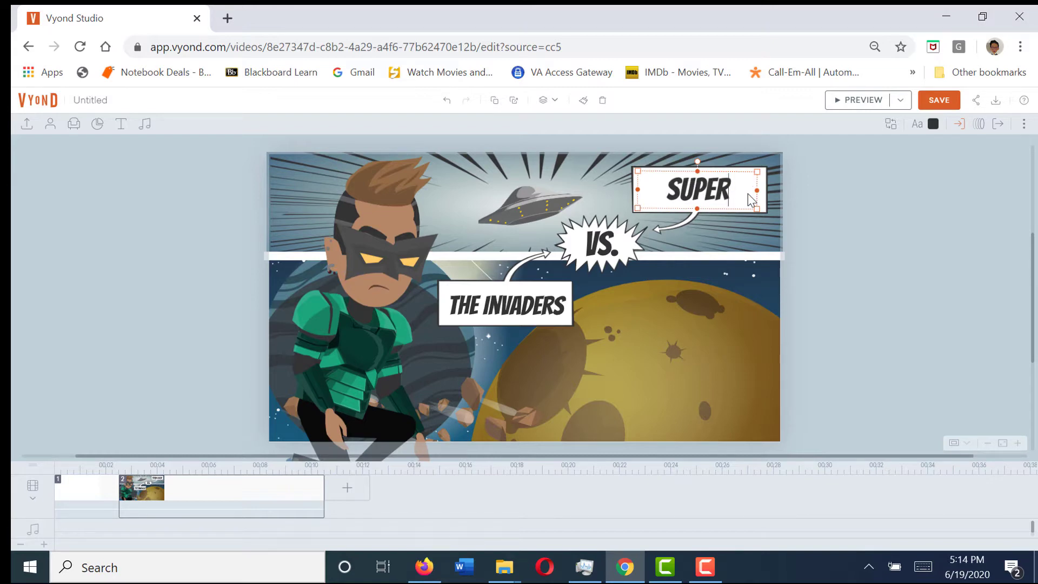
type("MAN")
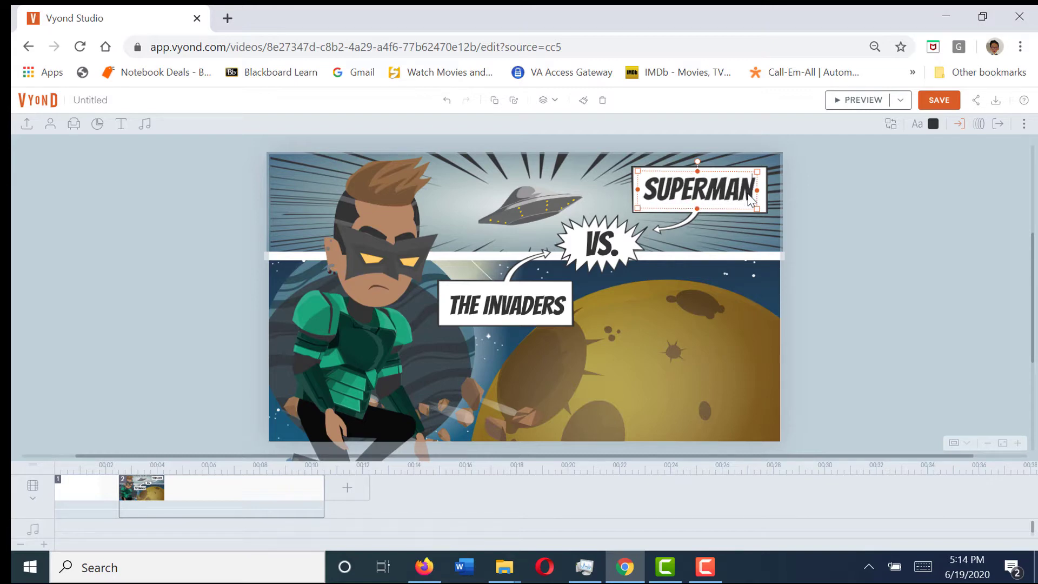
left_click(848, 233)
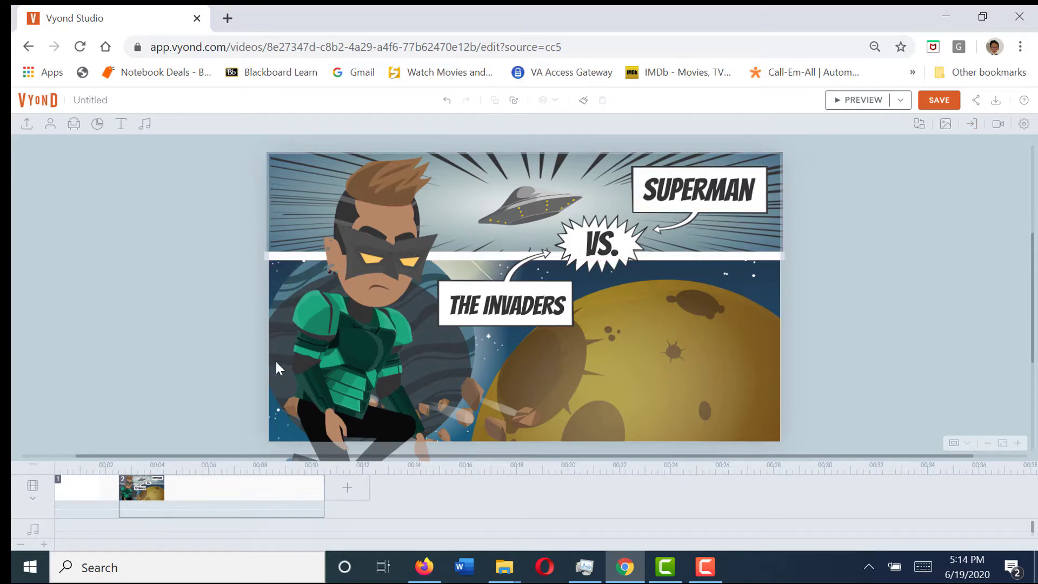
left_click(109, 506)
Step: Delete the blank first scene and preview the 'Superman vs. The Invaders' scene
right_click(85, 507)
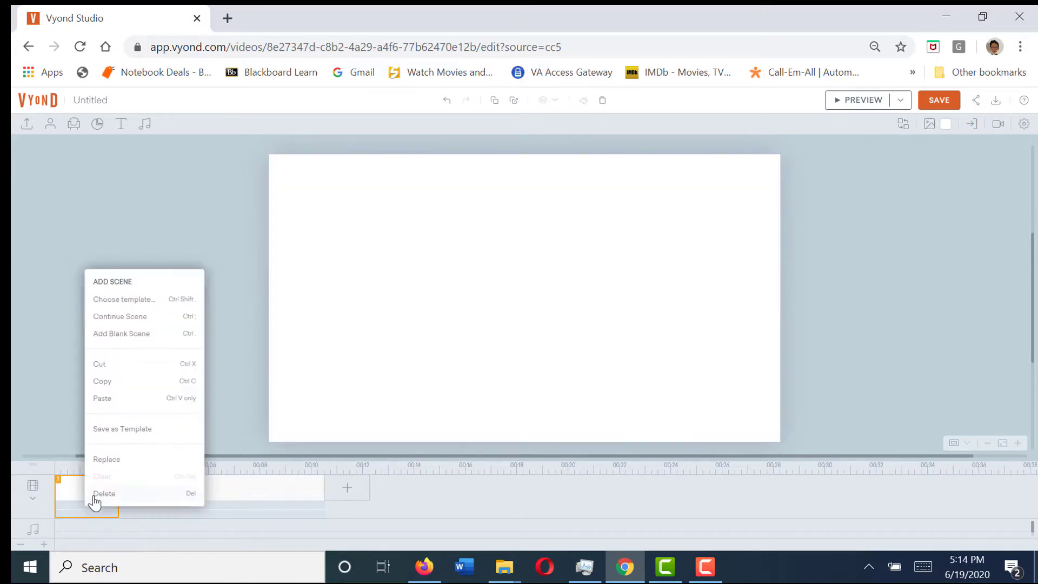
left_click(124, 501)
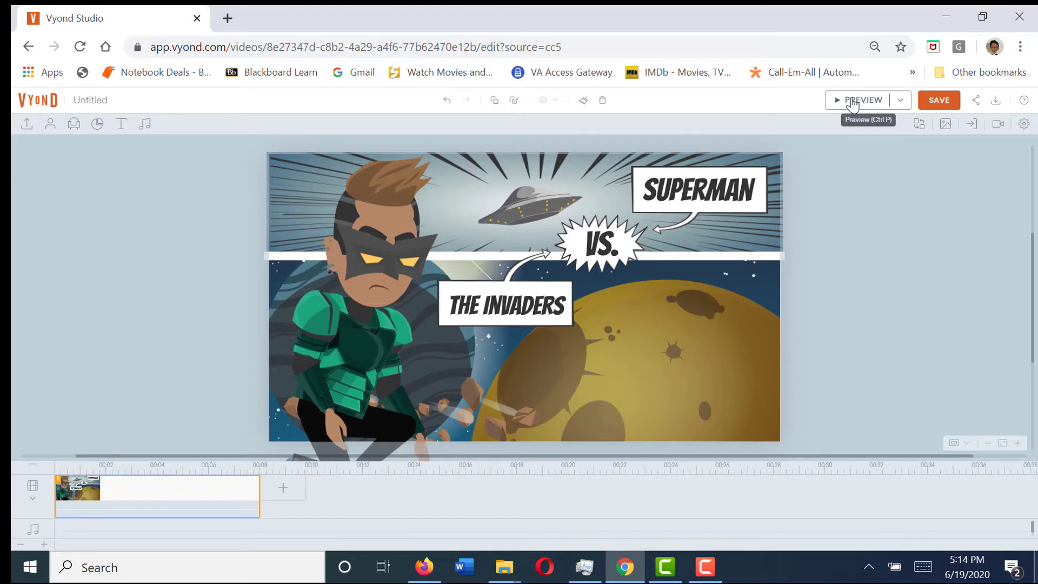
left_click(852, 101)
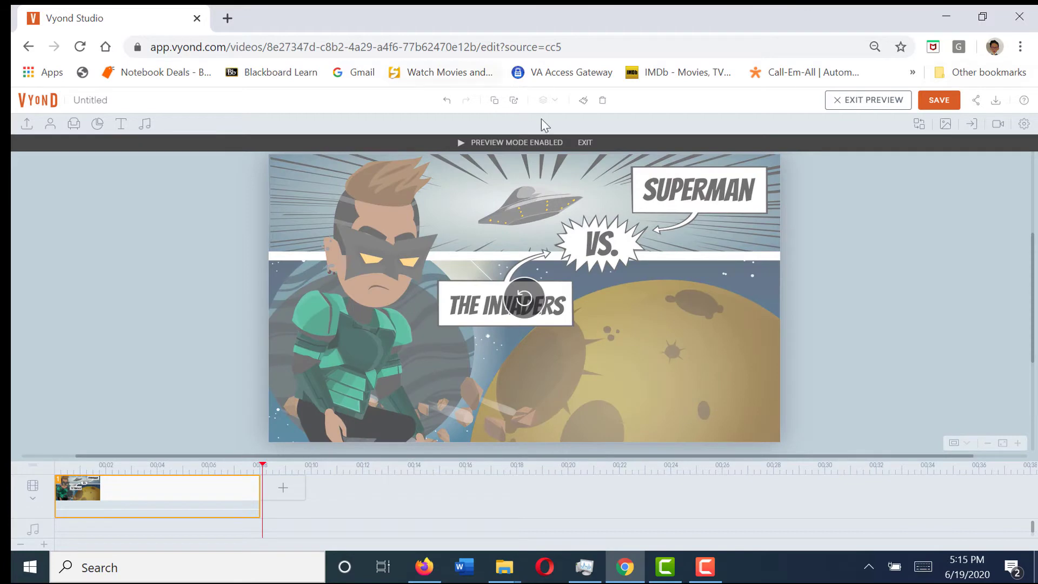
left_click(584, 145)
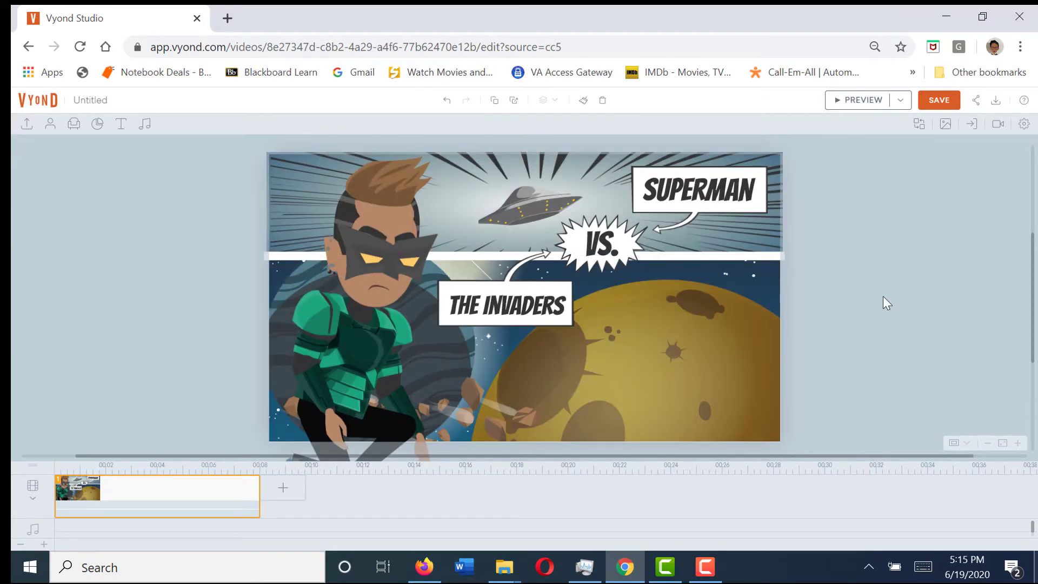
left_click(281, 487)
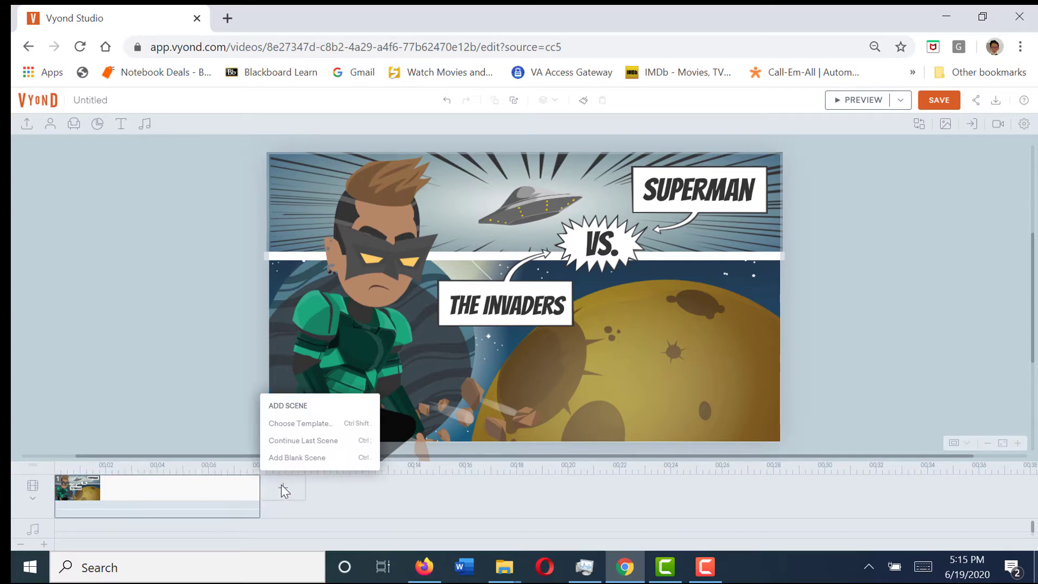
Step: Add the Superheroes 'To the rescue' scene and replace its white-haired hero with the masked character
left_click(301, 426)
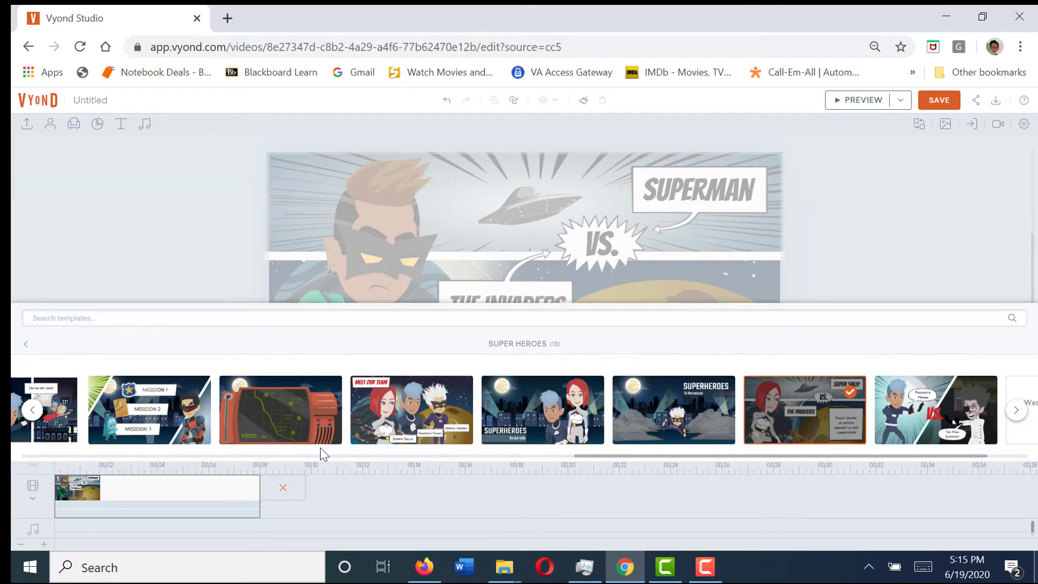
left_click(668, 419)
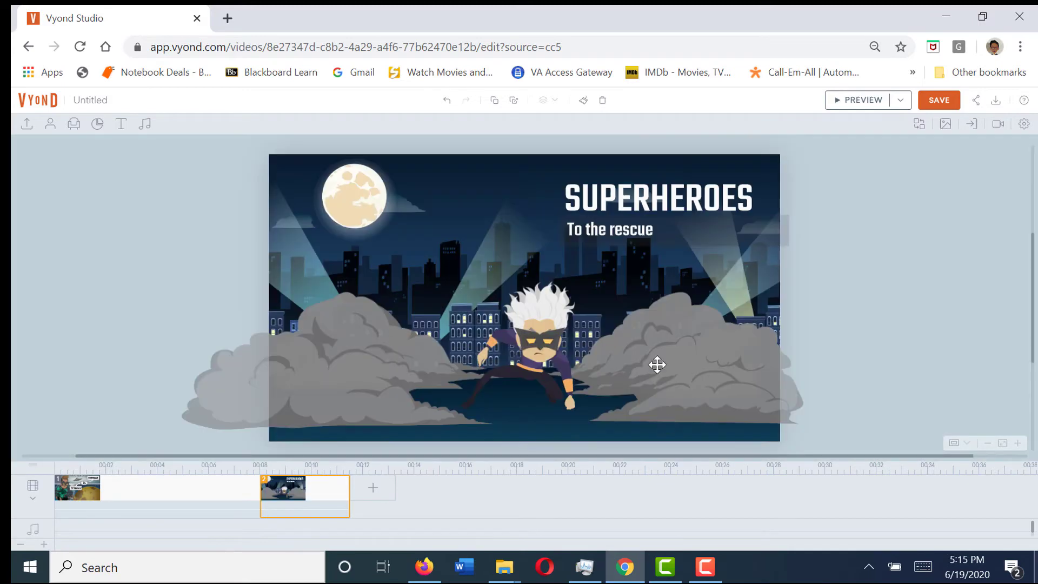
left_click(555, 305)
right_click(559, 307)
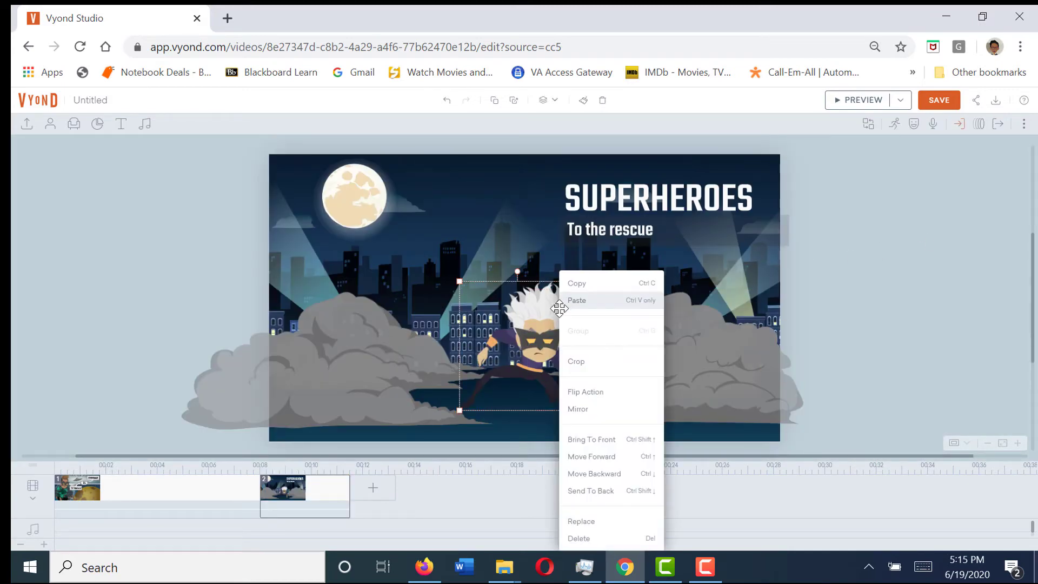
left_click(601, 528)
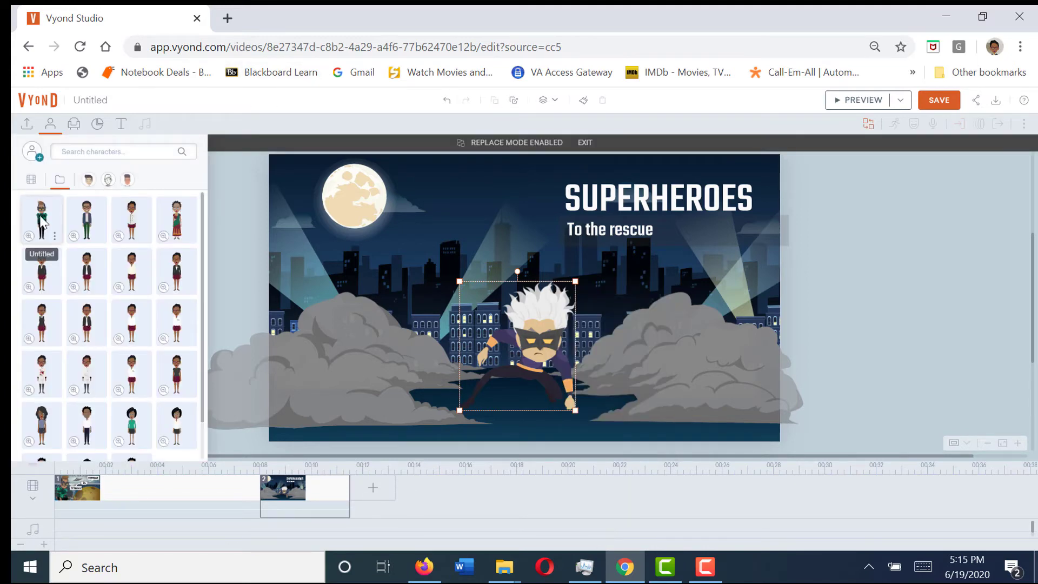
left_click(42, 219)
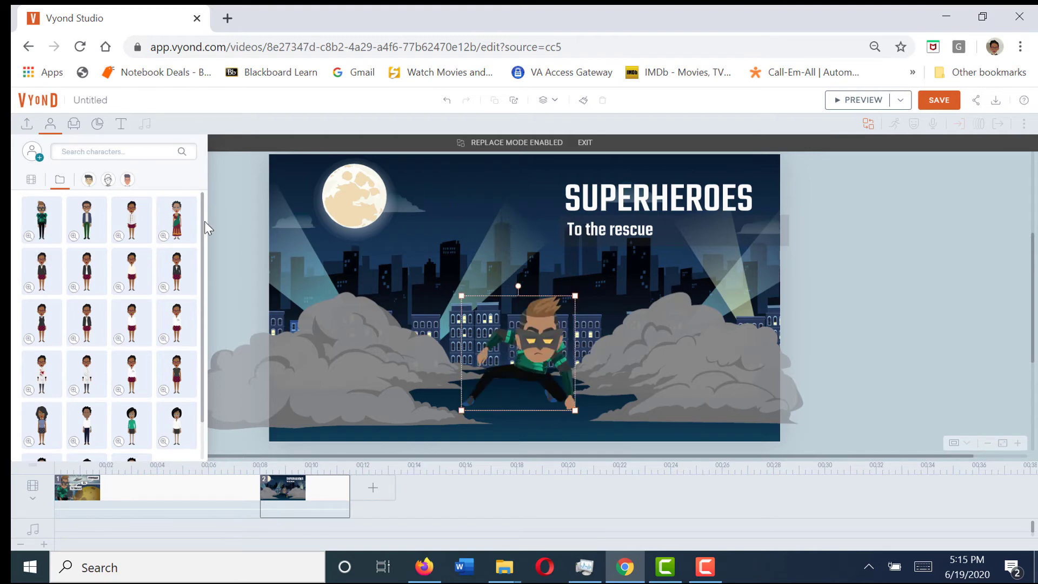
left_click(238, 226)
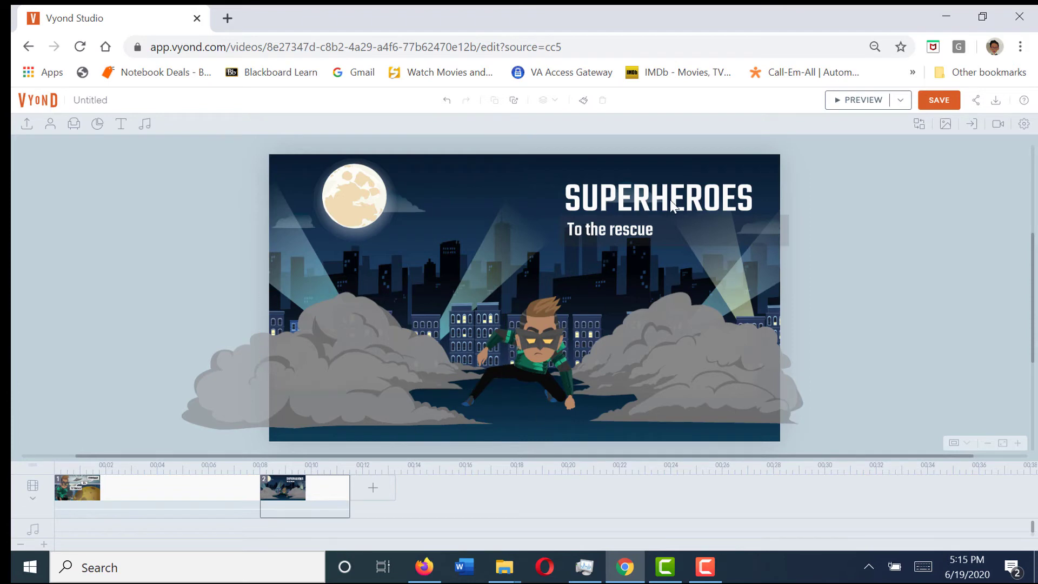
Step: Preview the two-scene video featuring the masked hero in the 'To the rescue' scene
left_click(850, 104)
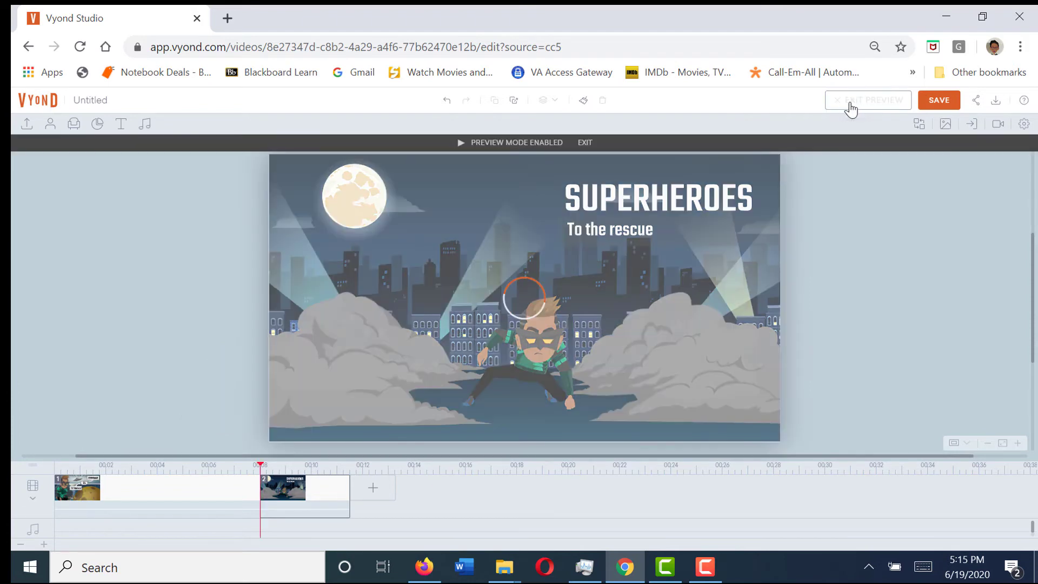